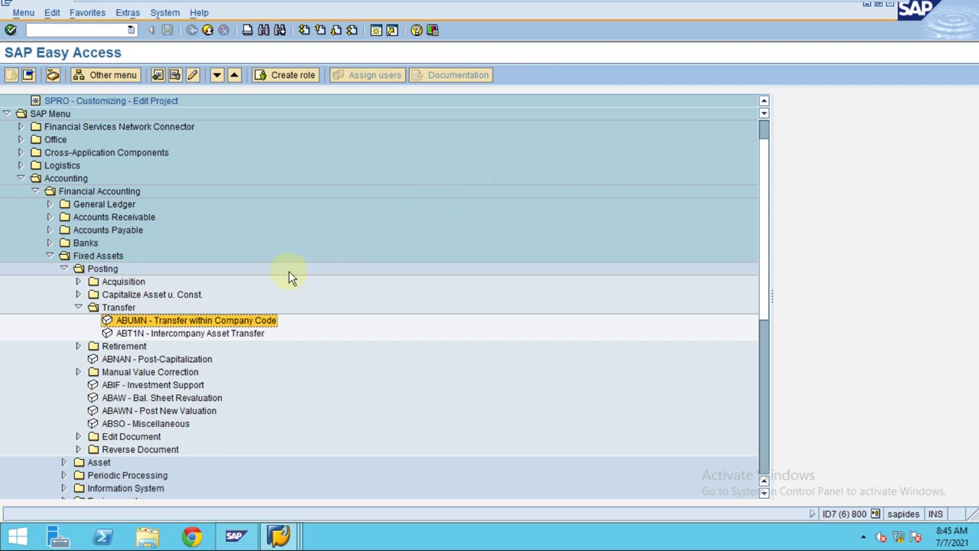
# Switch from the transaction tree to the already open asset transfer within company code session
pyautogui.click(121, 307)
pyautogui.click(132, 321)
pyautogui.click(278, 535)
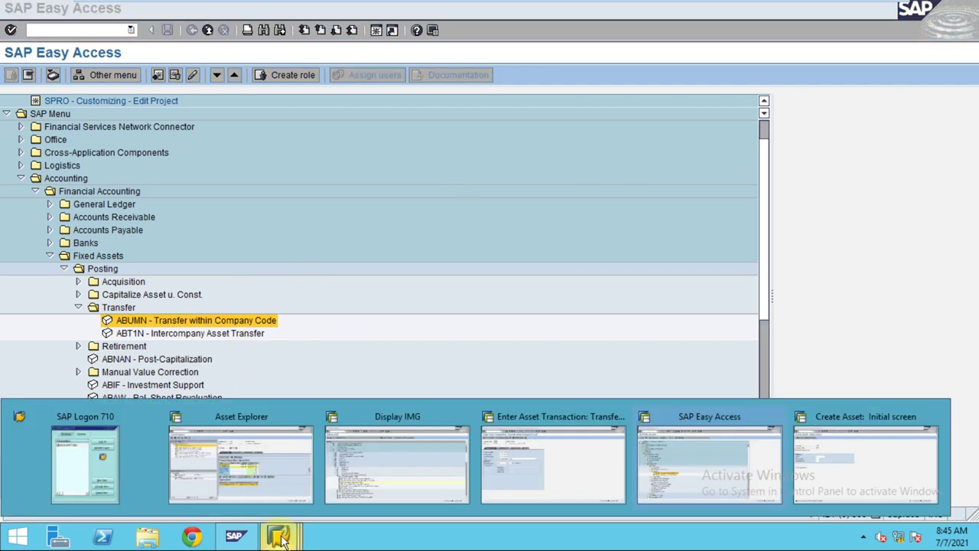
pyautogui.click(547, 455)
# Review the source asset with its description, and the document date, posting date and asset value date of the transfer
pyautogui.click(120, 115)
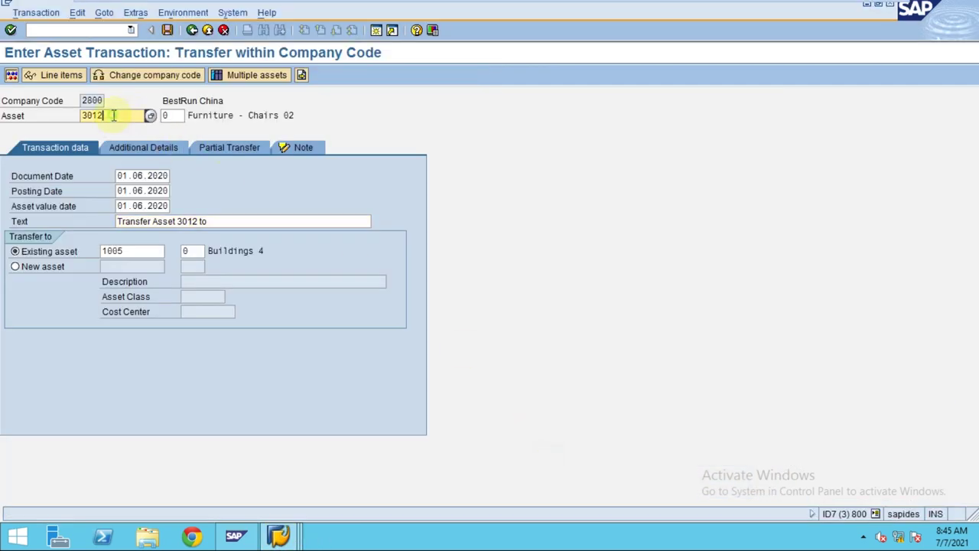
pyautogui.moveTo(120, 115); pyautogui.dragTo(53, 114)
pyautogui.moveTo(190, 117); pyautogui.dragTo(298, 115)
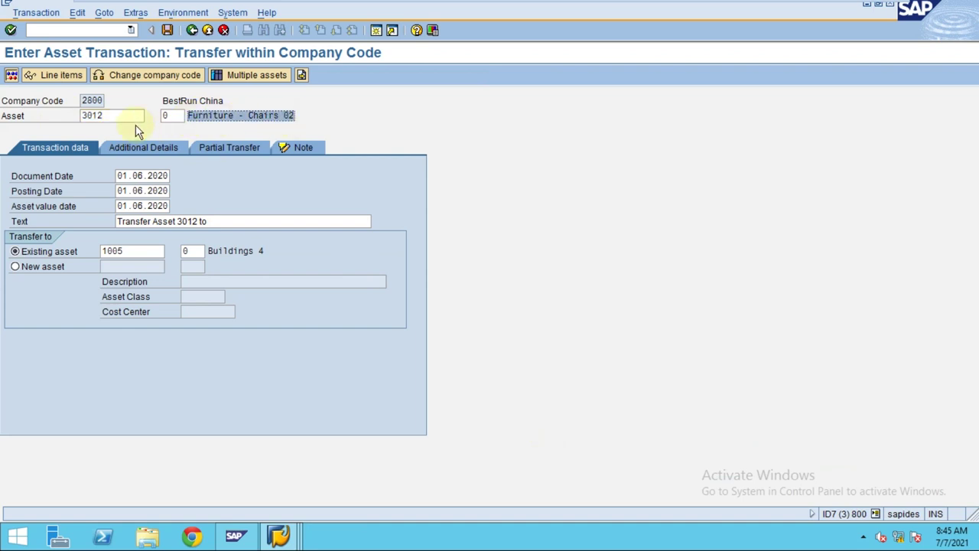
pyautogui.click(116, 116)
pyautogui.click(131, 176)
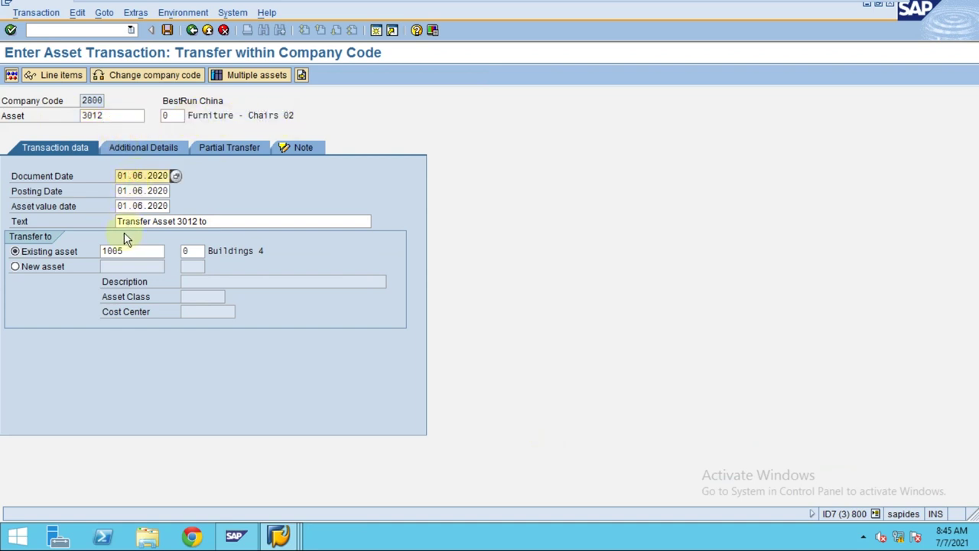
pyautogui.moveTo(111, 115); pyautogui.dragTo(72, 121)
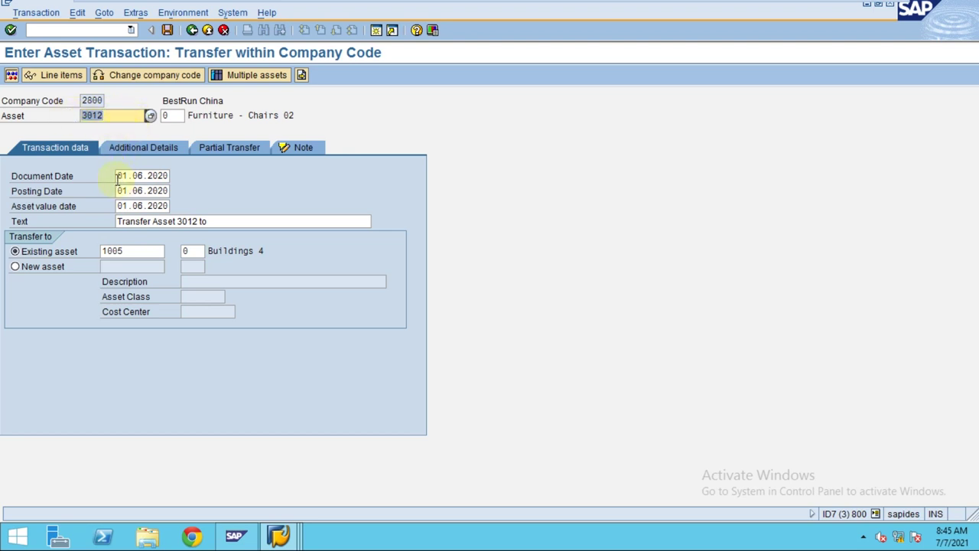
pyautogui.moveTo(117, 176); pyautogui.dragTo(173, 177)
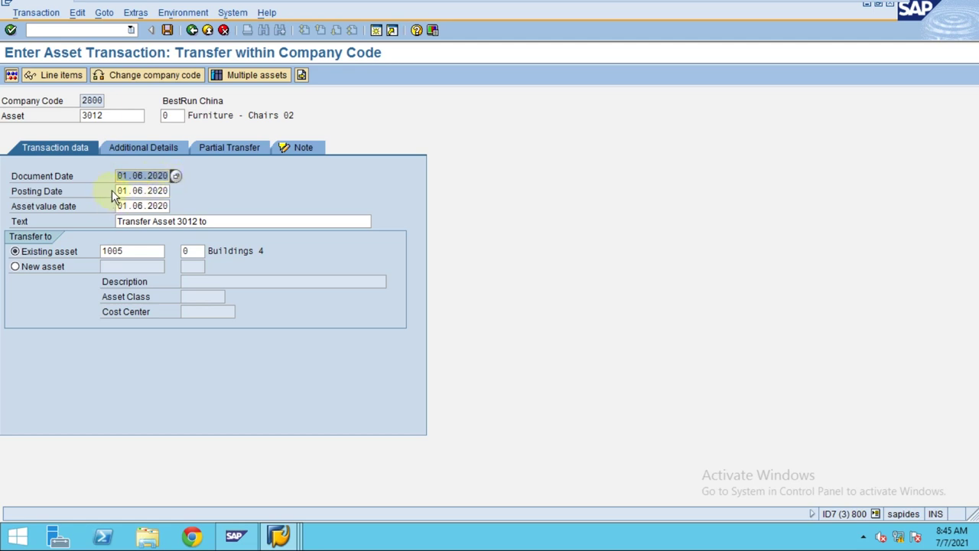
pyautogui.moveTo(116, 190); pyautogui.dragTo(191, 191)
pyautogui.moveTo(121, 206); pyautogui.dragTo(218, 207)
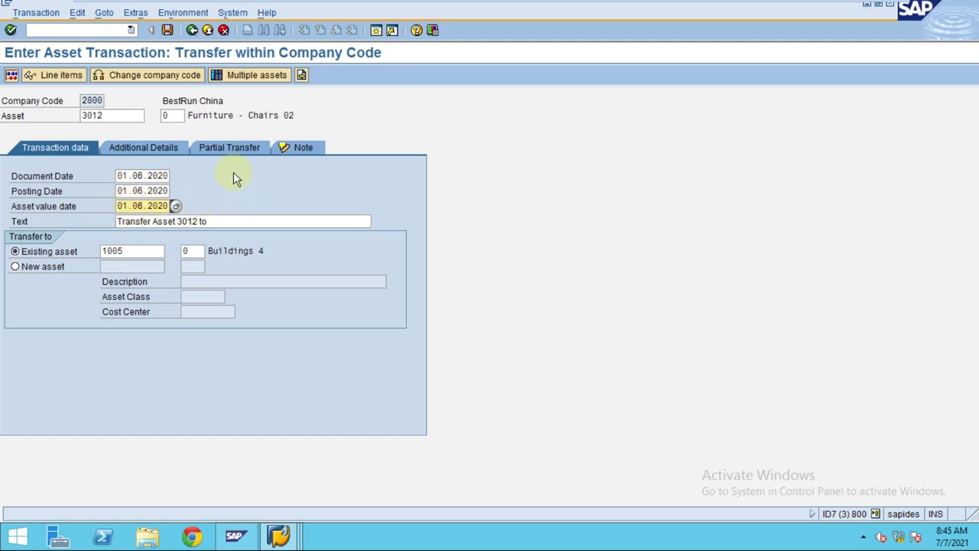
# Complete the transfer's text so it reads "Transfer Asset 3012 to 1005"
pyautogui.click(230, 221)
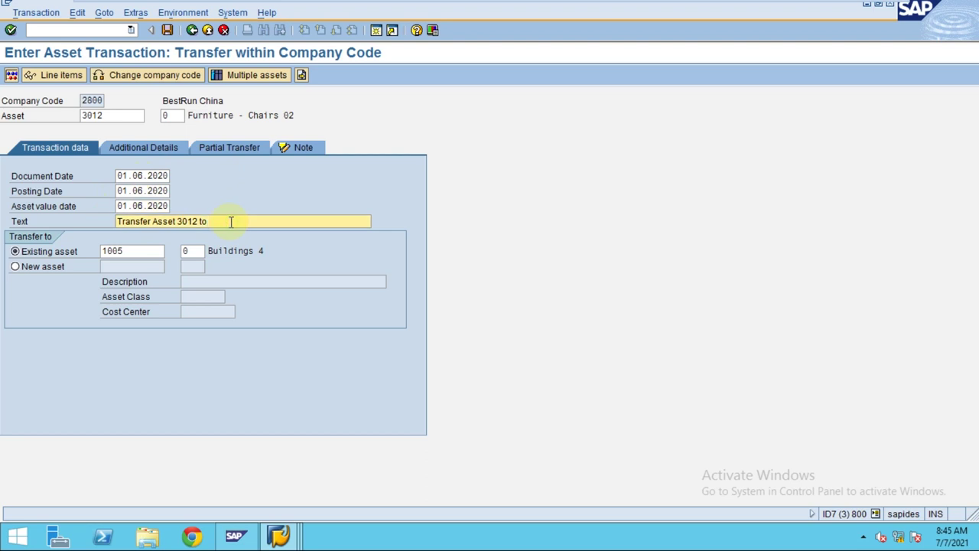
pyautogui.write('1005')
pyautogui.moveTo(567, 8)
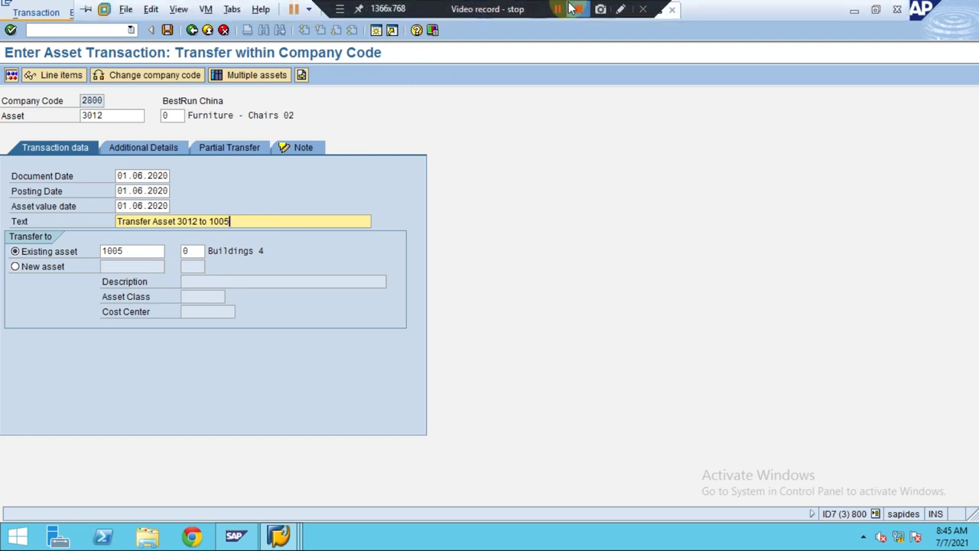
pyautogui.click(620, 9)
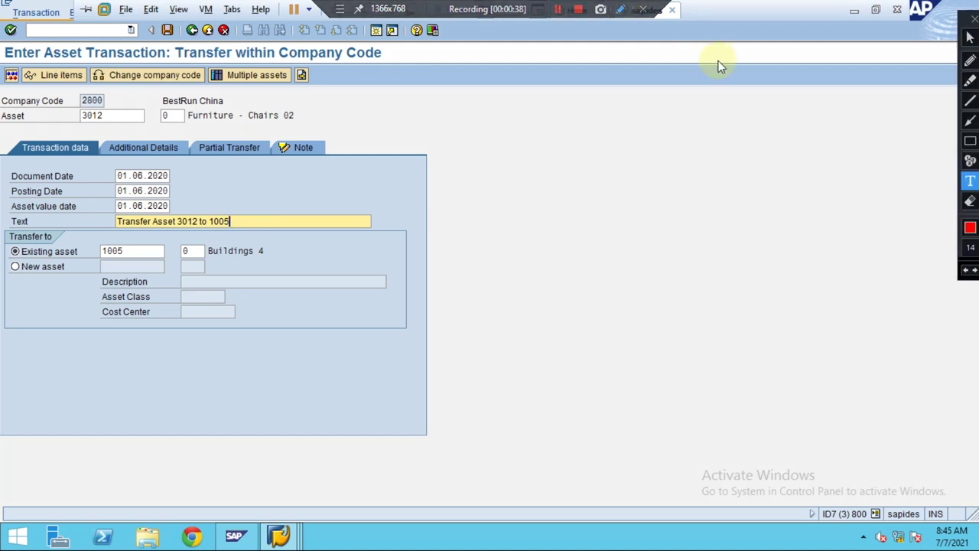
pyautogui.click(970, 161)
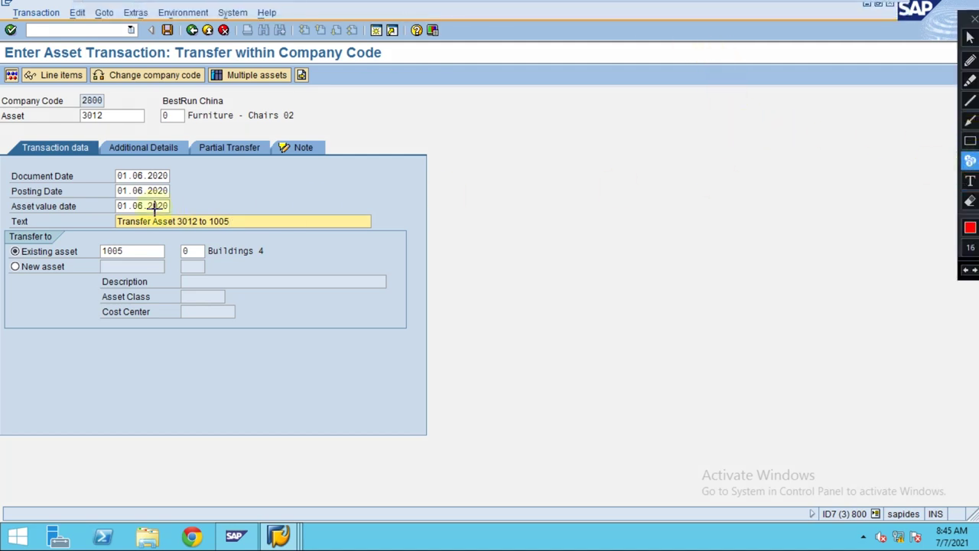
pyautogui.click(173, 166)
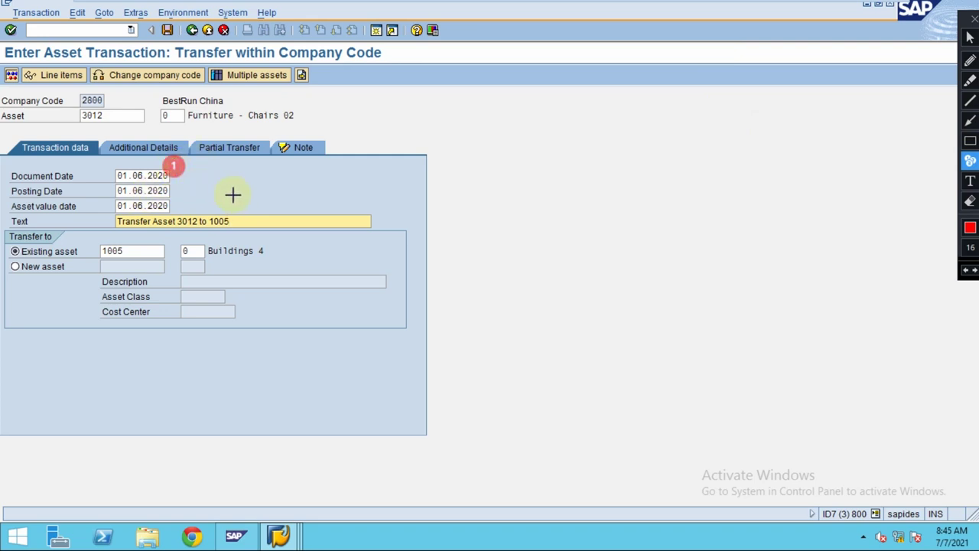
pyautogui.click(179, 184)
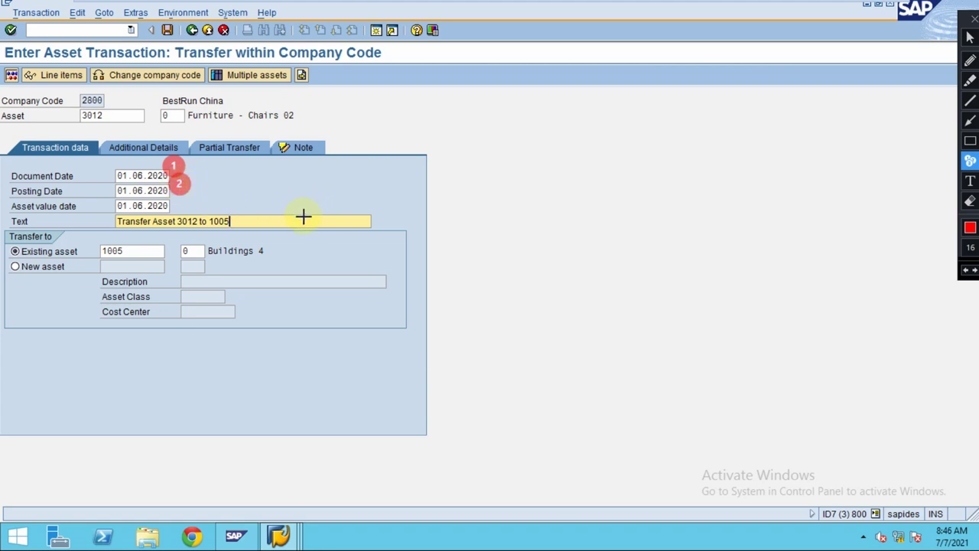
pyautogui.click(105, 205)
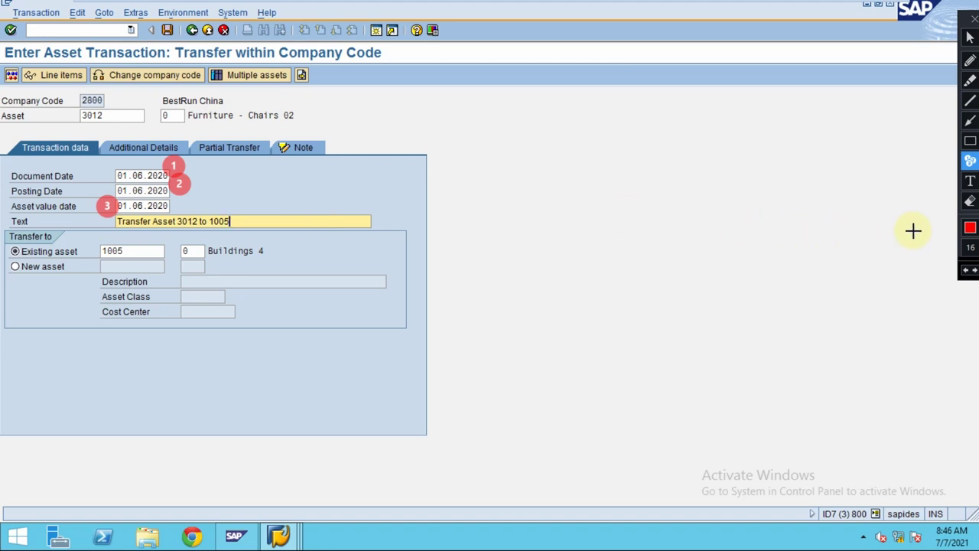
pyautogui.click(969, 143)
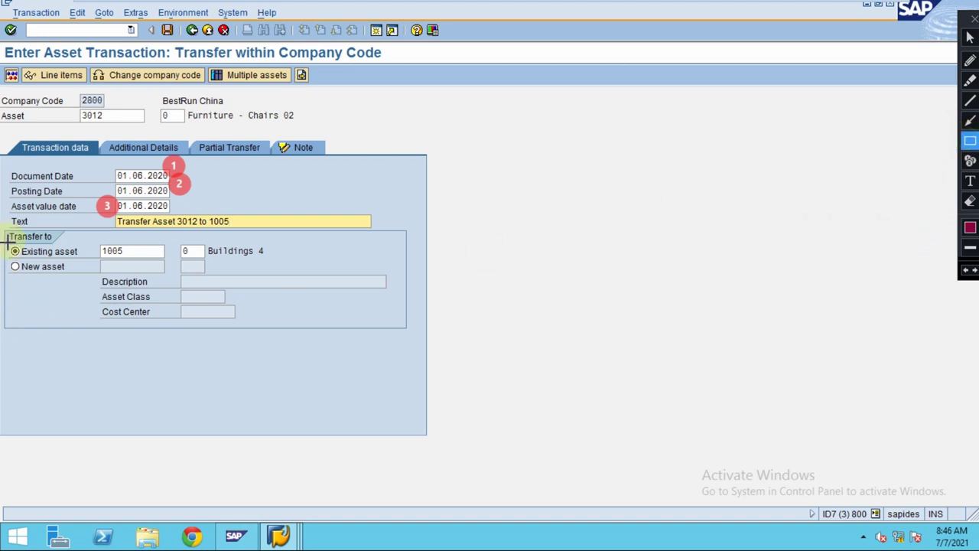
pyautogui.moveTo(7, 229)
pyautogui.mouseDown()
pyautogui.moveTo(30, 245)
pyautogui.moveTo(141, 268)
pyautogui.moveTo(269, 282)
pyautogui.mouseUp()
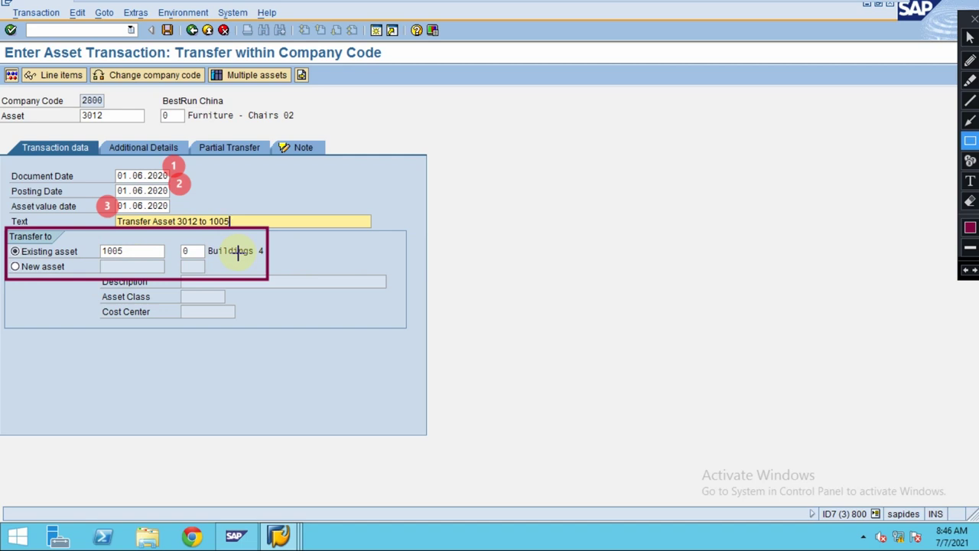
pyautogui.press('p')
pyautogui.press('r')
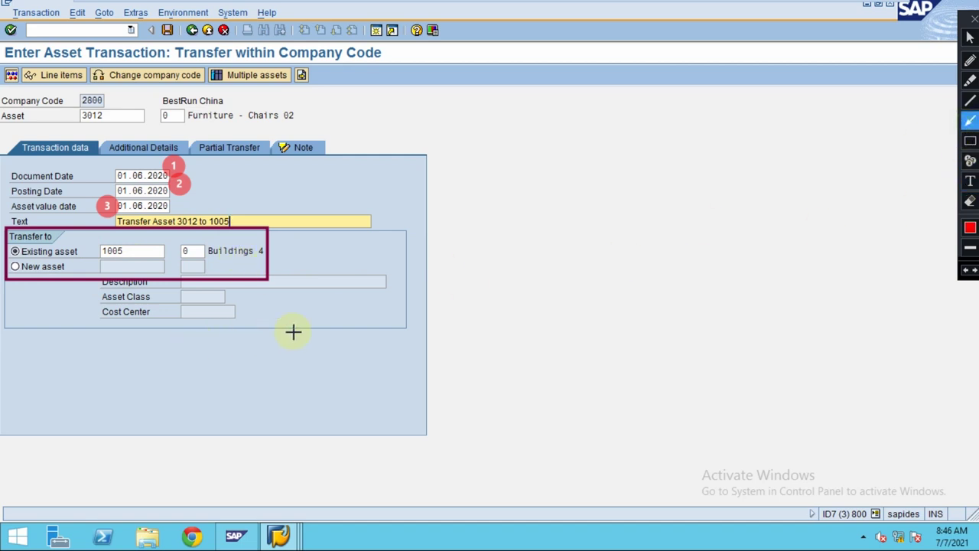
pyautogui.moveTo(304, 312); pyautogui.dragTo(168, 273)
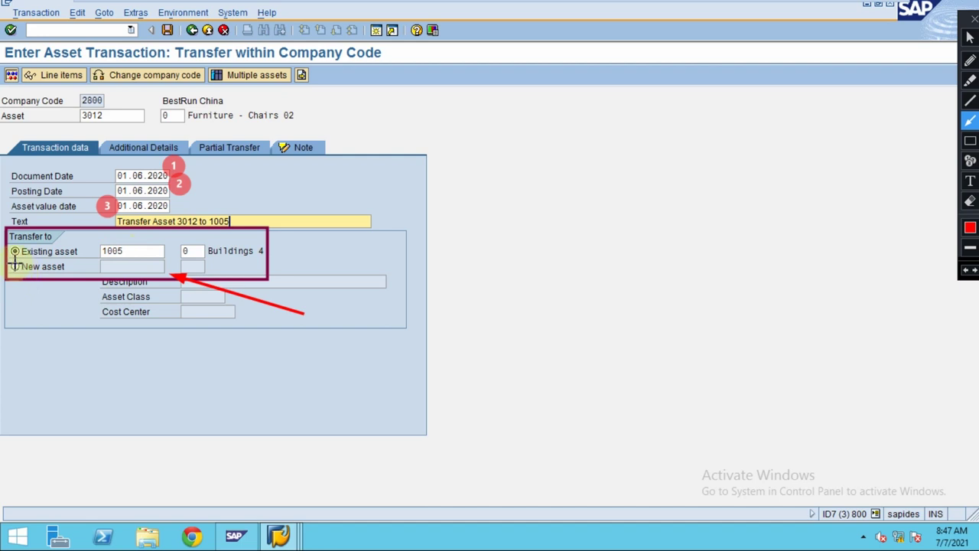
pyautogui.moveTo(18, 333); pyautogui.dragTo(15, 280)
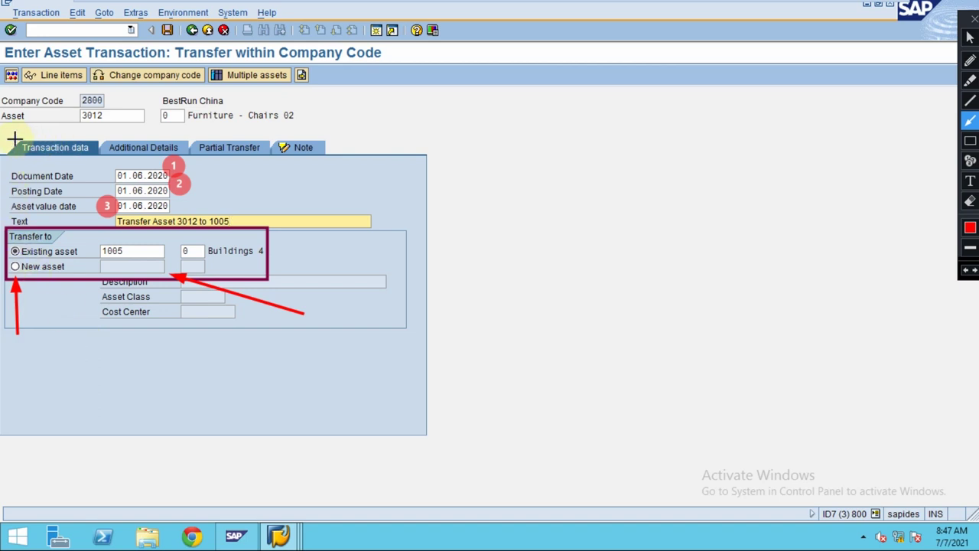
pyautogui.press('r')
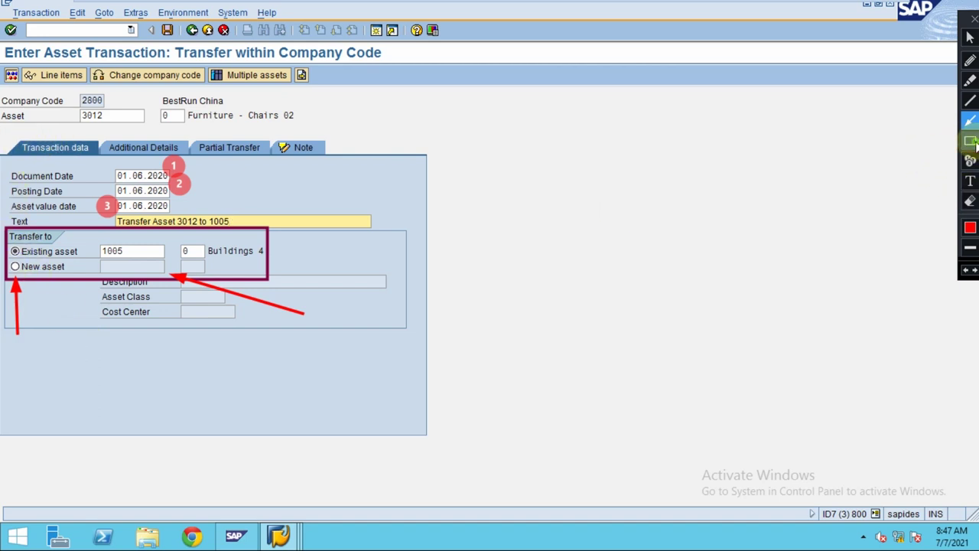
pyautogui.moveTo(9, 138)
pyautogui.mouseDown()
pyautogui.moveTo(110, 159)
pyautogui.moveTo(100, 158)
pyautogui.mouseUp()
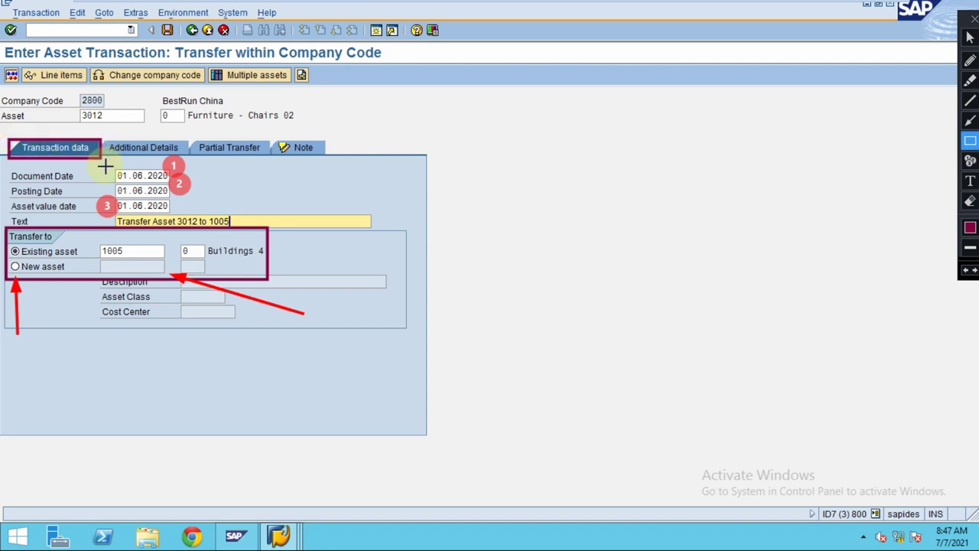
# Examine the transfer's additional details, including the posting period, transfer variant, reference and allocation
pyautogui.click(141, 148)
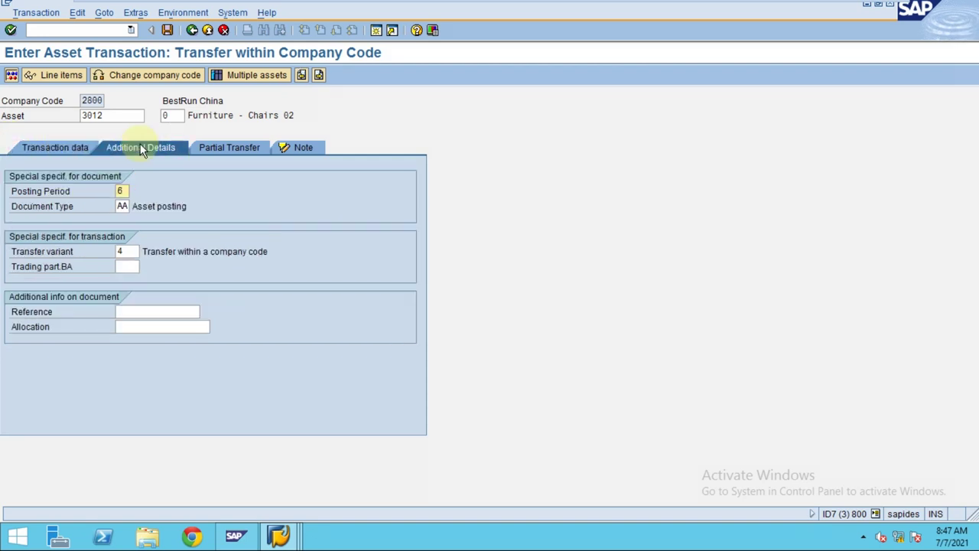
pyautogui.doubleClick(127, 191)
pyautogui.click(122, 251)
pyautogui.click(186, 251)
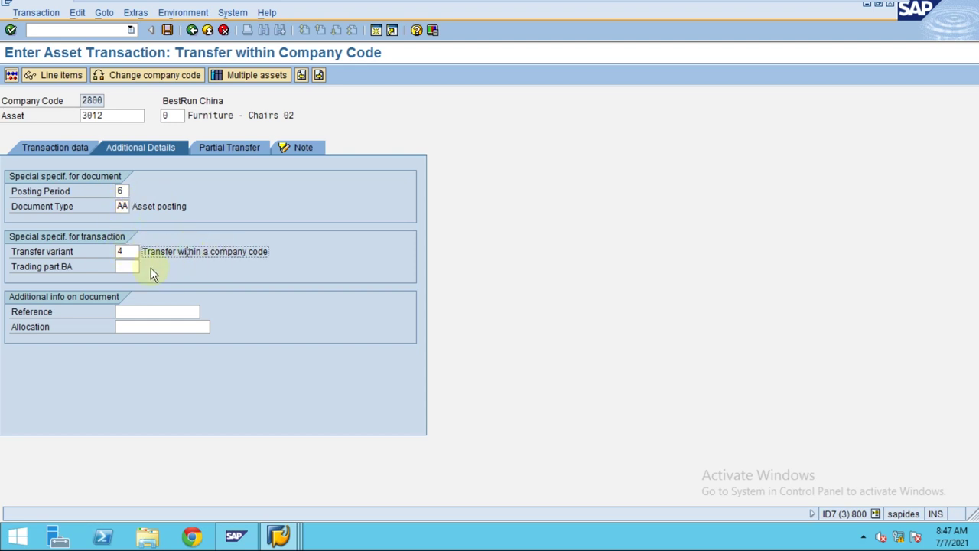
pyautogui.click(138, 312)
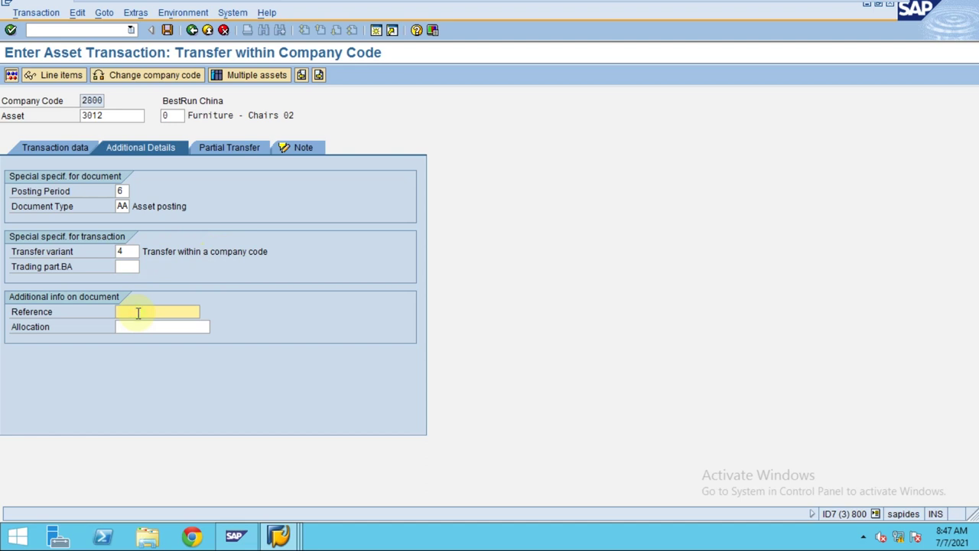
pyautogui.click(143, 328)
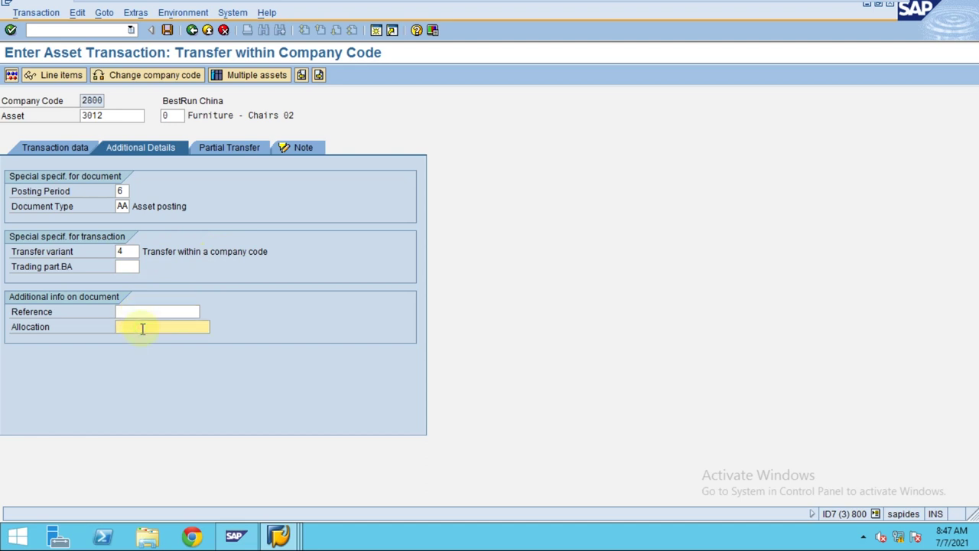
pyautogui.click(141, 312)
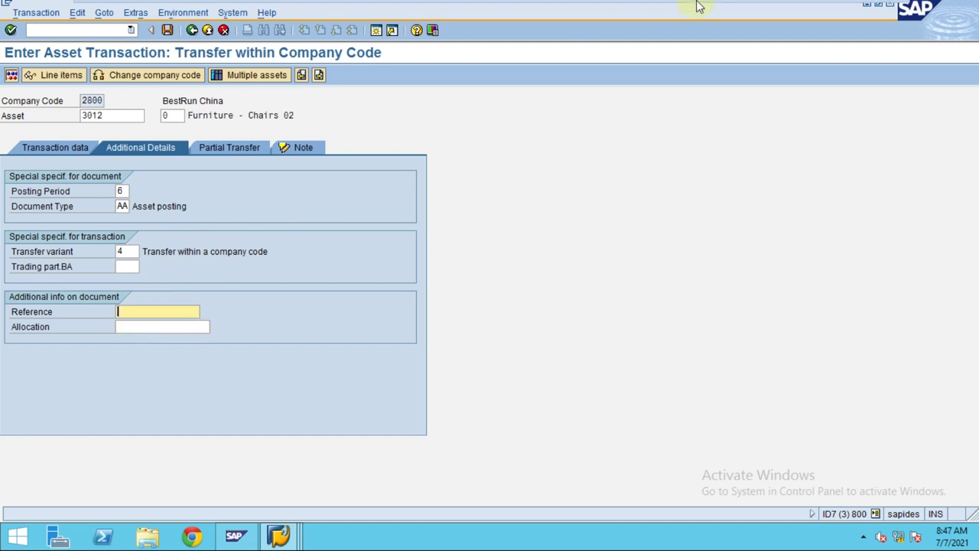
pyautogui.moveTo(699, 6)
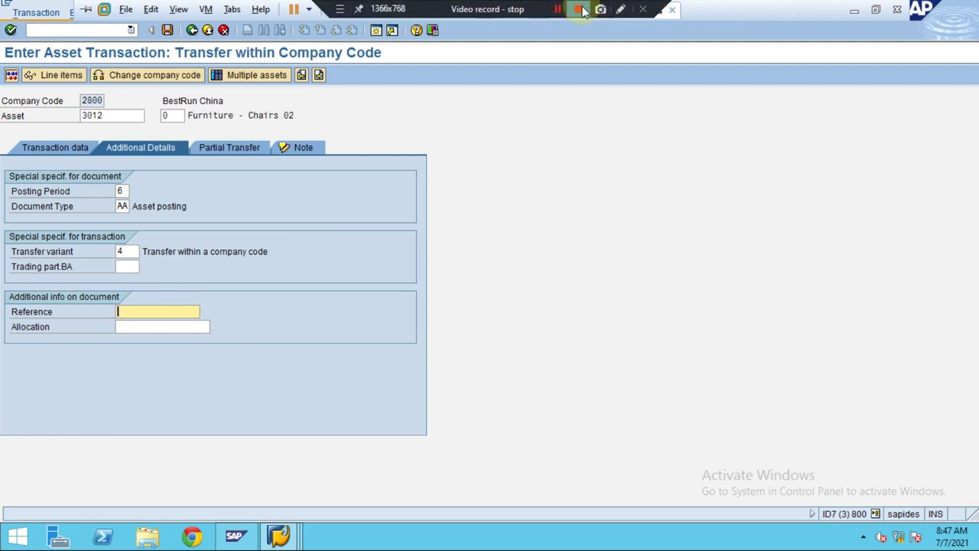
pyautogui.click(622, 9)
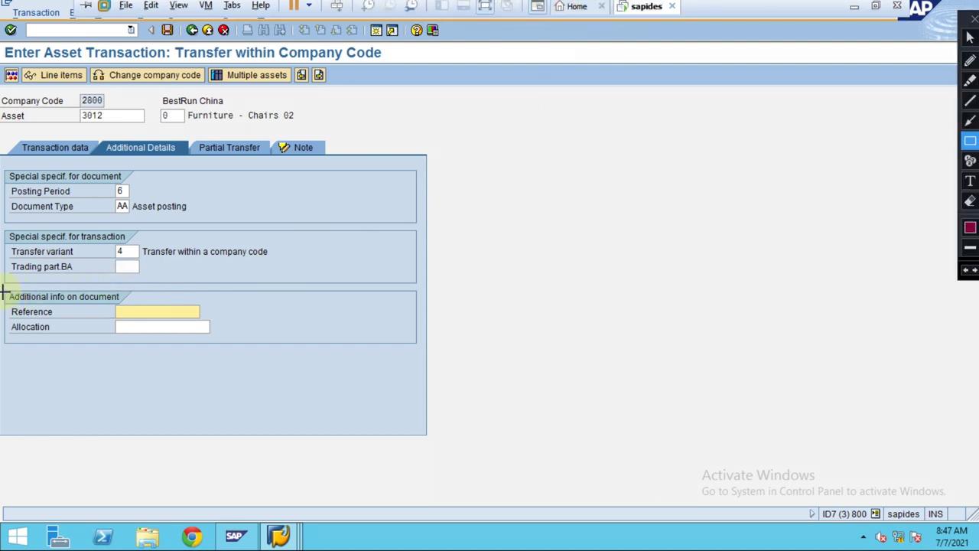
pyautogui.moveTo(2, 287)
pyautogui.mouseDown()
pyautogui.moveTo(59, 322)
pyautogui.moveTo(223, 340)
pyautogui.mouseUp()
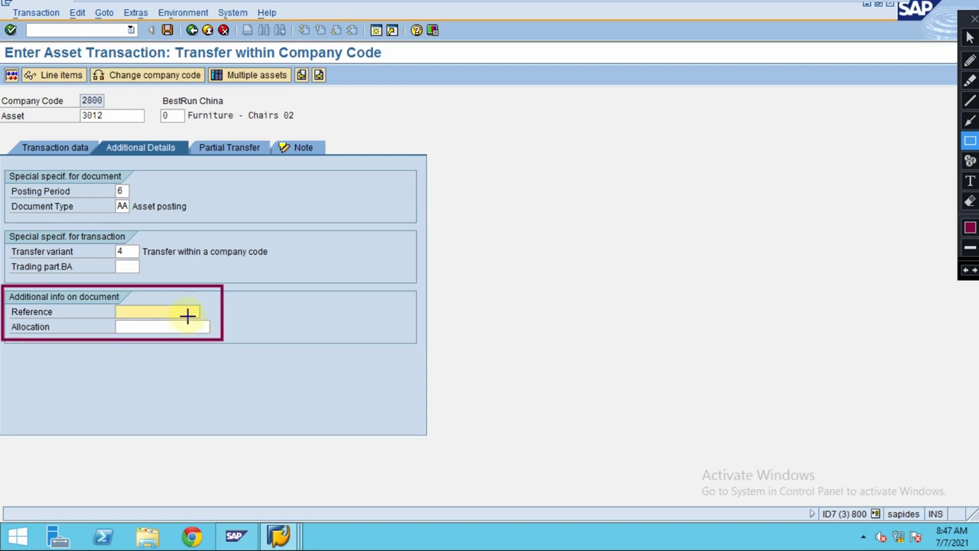
pyautogui.press('Escape')
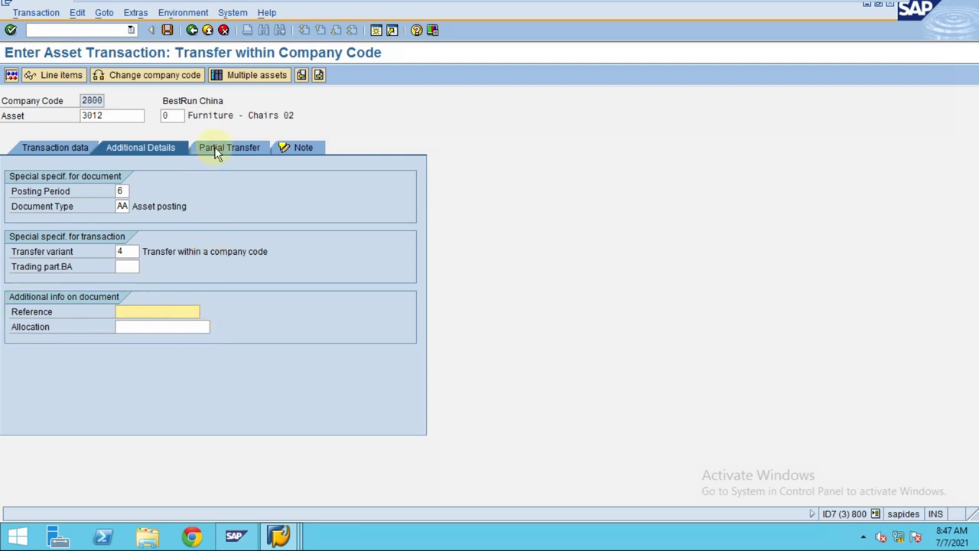
# Examine the partial transfer details, comparing the prior-year and current-year acquisition options and checking the amount posted and source asset entries
pyautogui.click(216, 150)
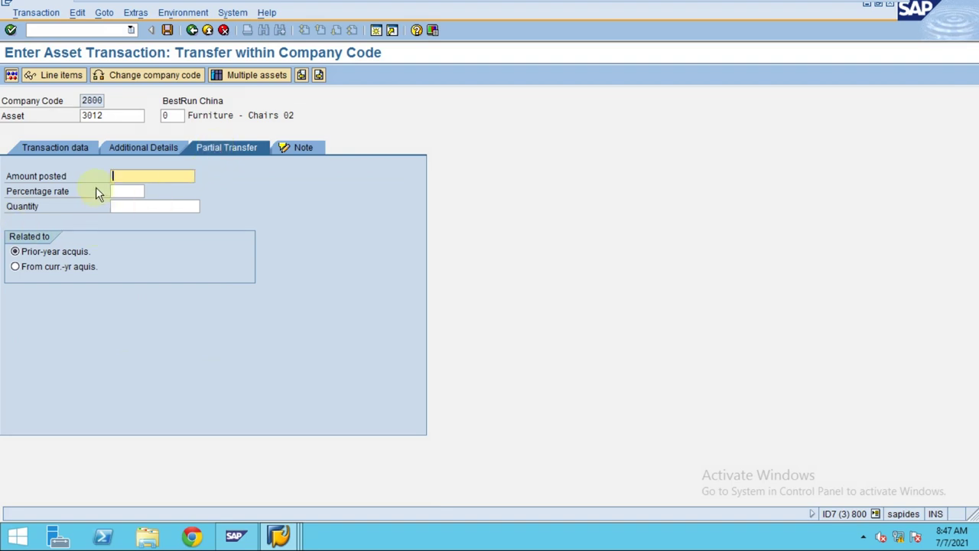
pyautogui.click(44, 269)
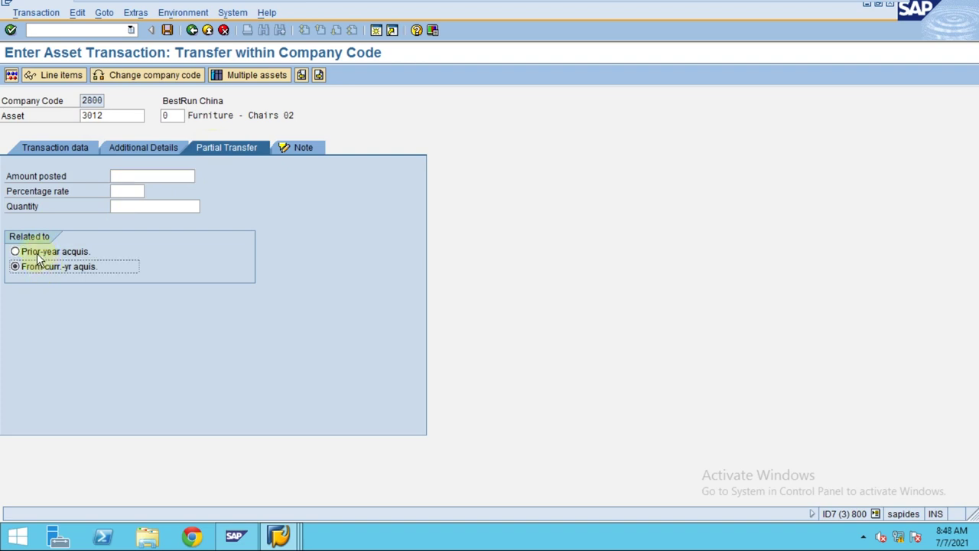
pyautogui.click(30, 251)
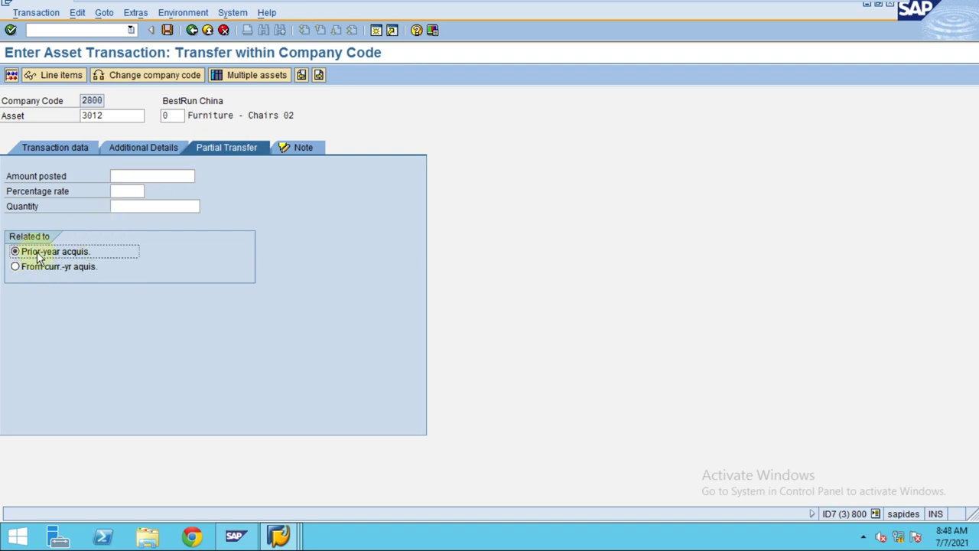
pyautogui.click(129, 178)
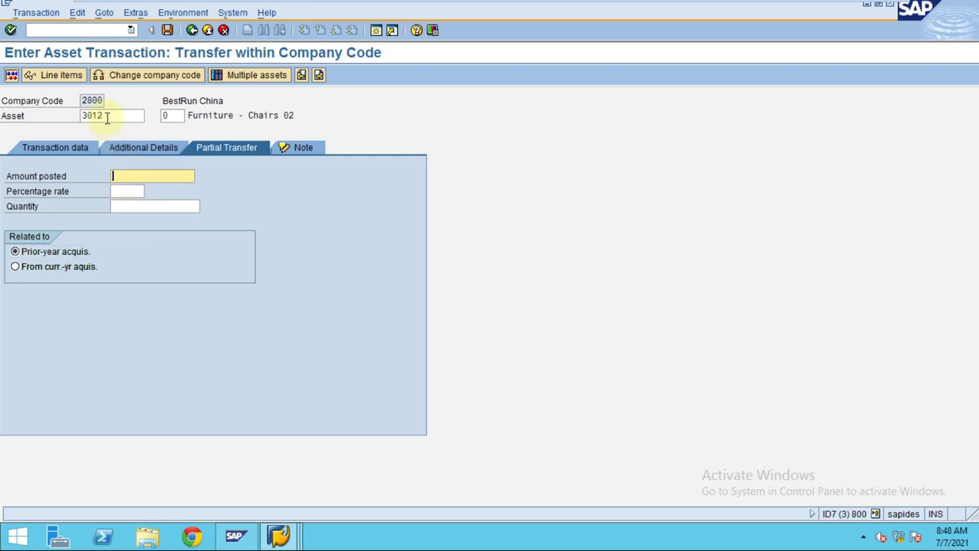
pyautogui.click(119, 115)
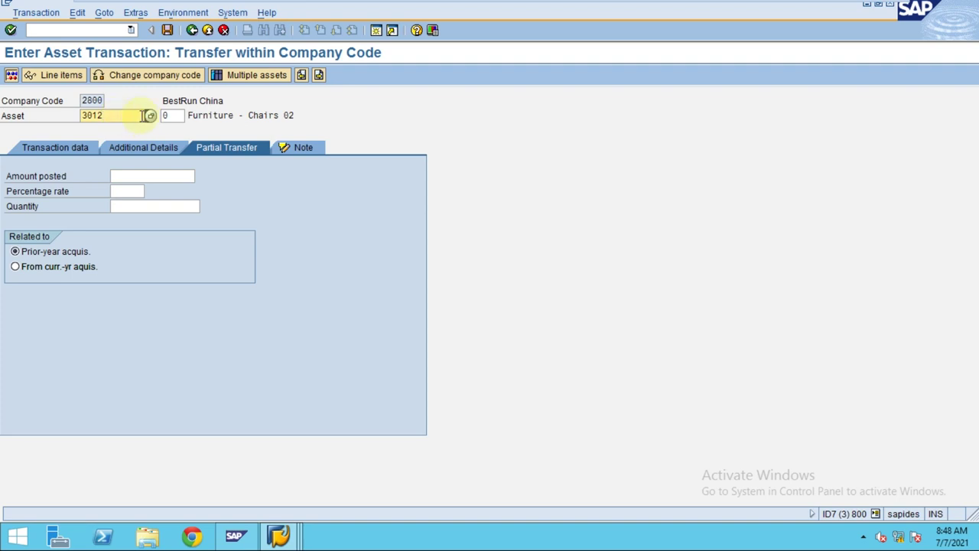
# Examine the amount, percentage and quantity entries for a partial transfer, the note and the additional details
pyautogui.click(125, 175)
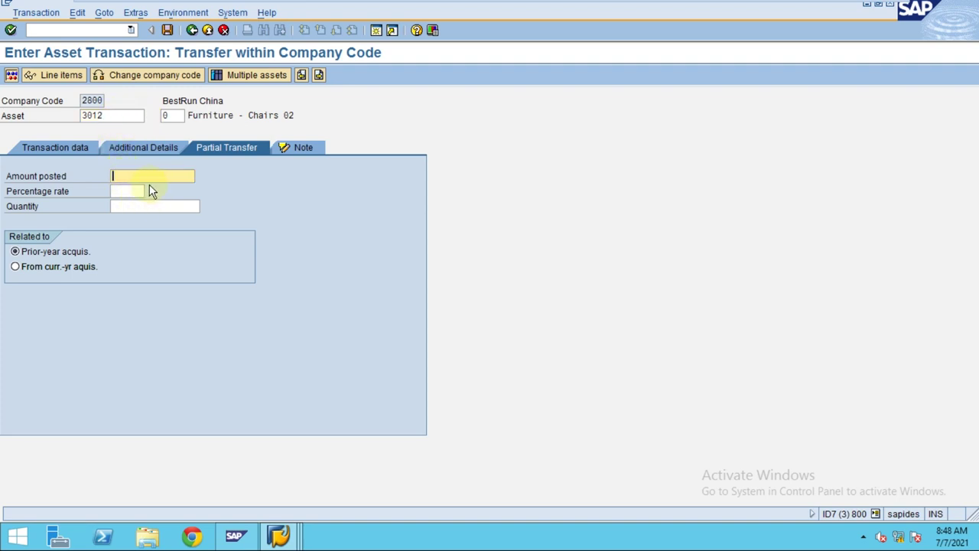
pyautogui.click(121, 191)
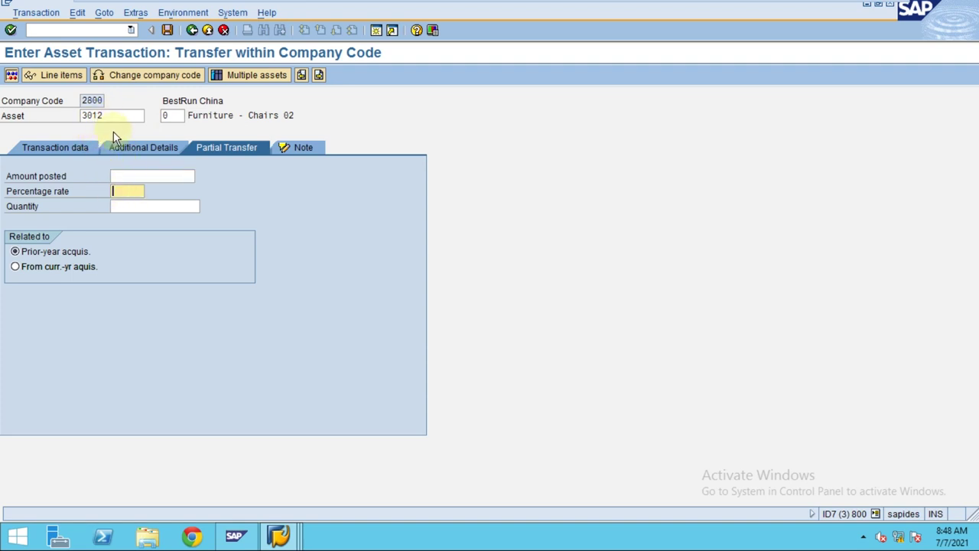
pyautogui.click(126, 207)
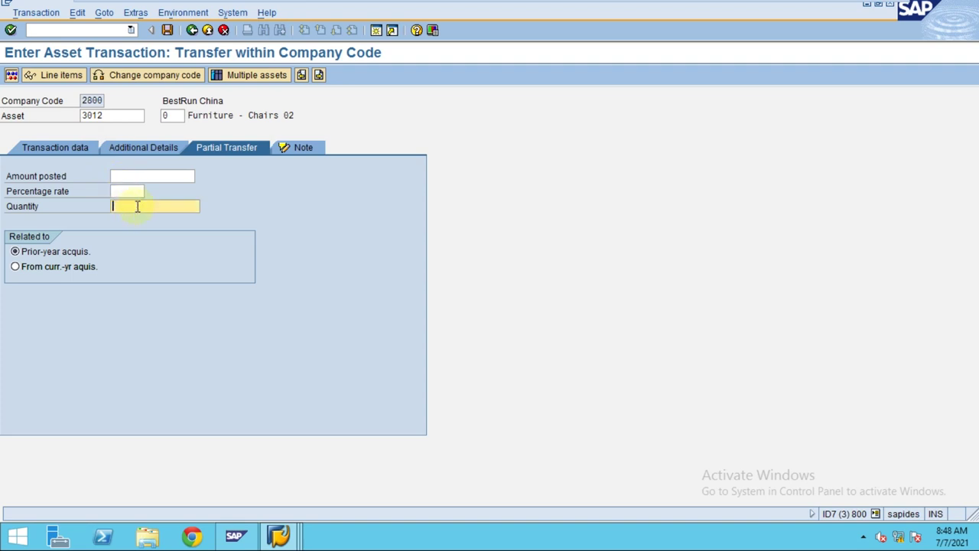
pyautogui.click(289, 152)
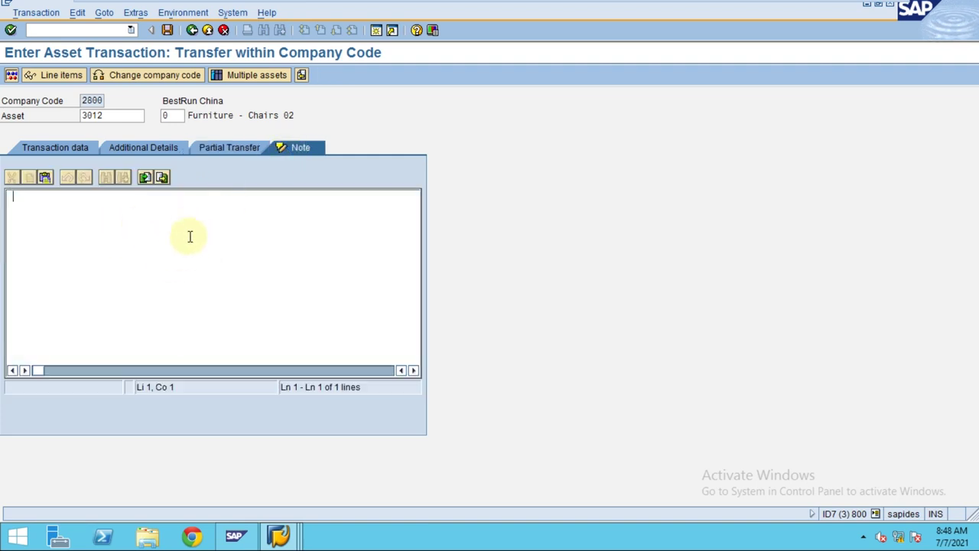
pyautogui.click(222, 147)
pyautogui.click(154, 148)
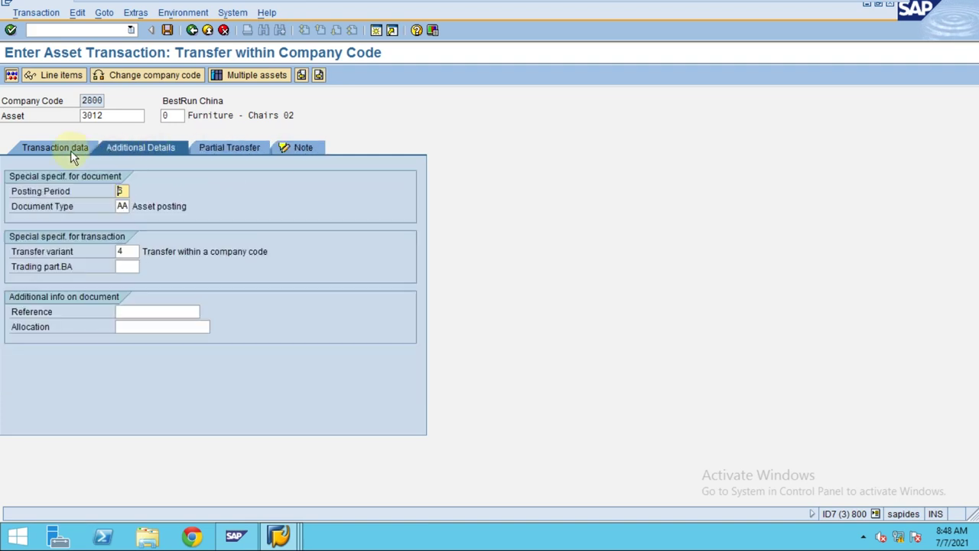
# Switch the transfer target to a new asset with asset class 1100 (Buildings) and the description "Building 8"
pyautogui.click(71, 149)
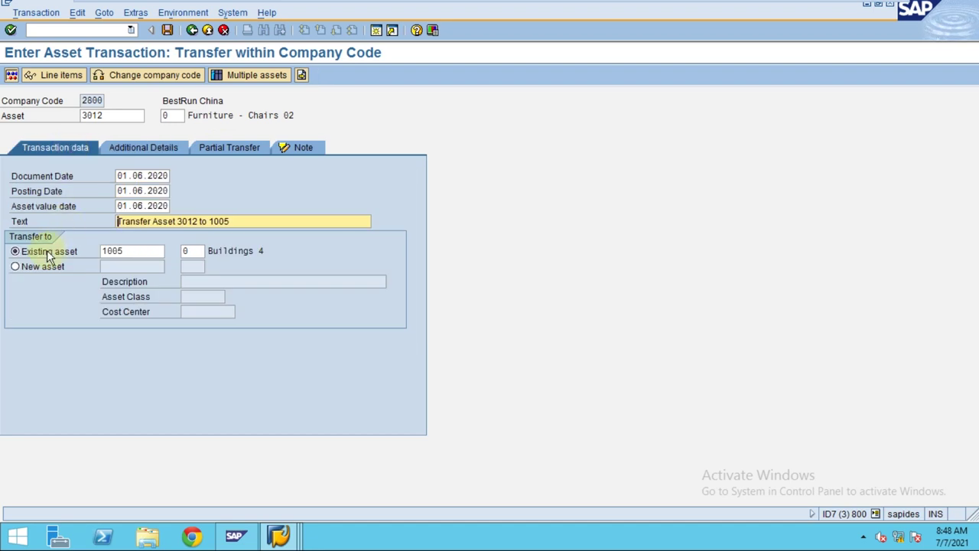
pyautogui.click(16, 269)
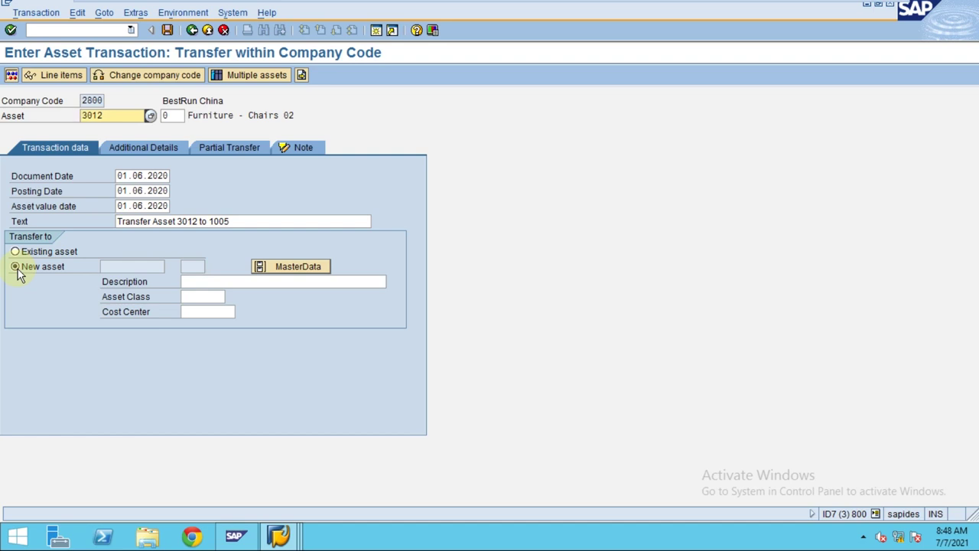
pyautogui.click(195, 296)
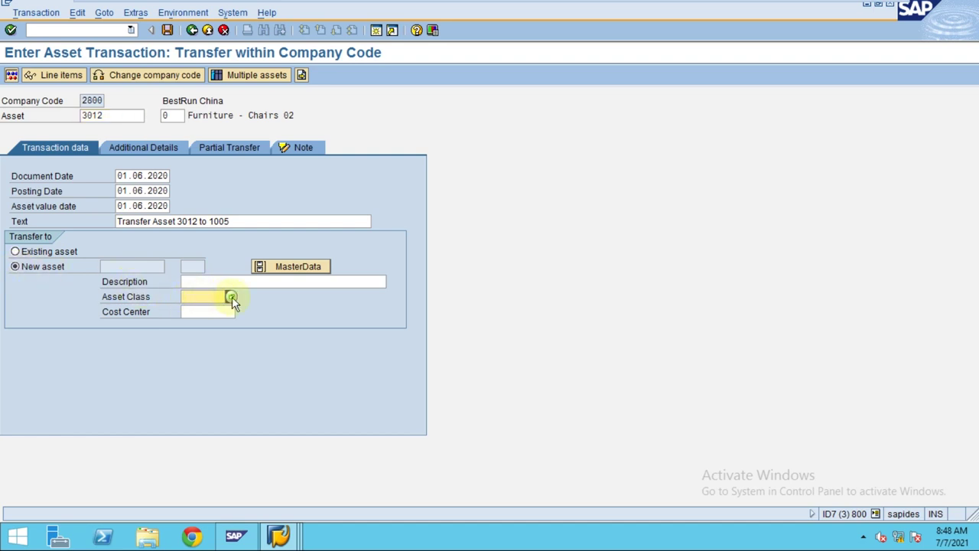
pyautogui.click(232, 297)
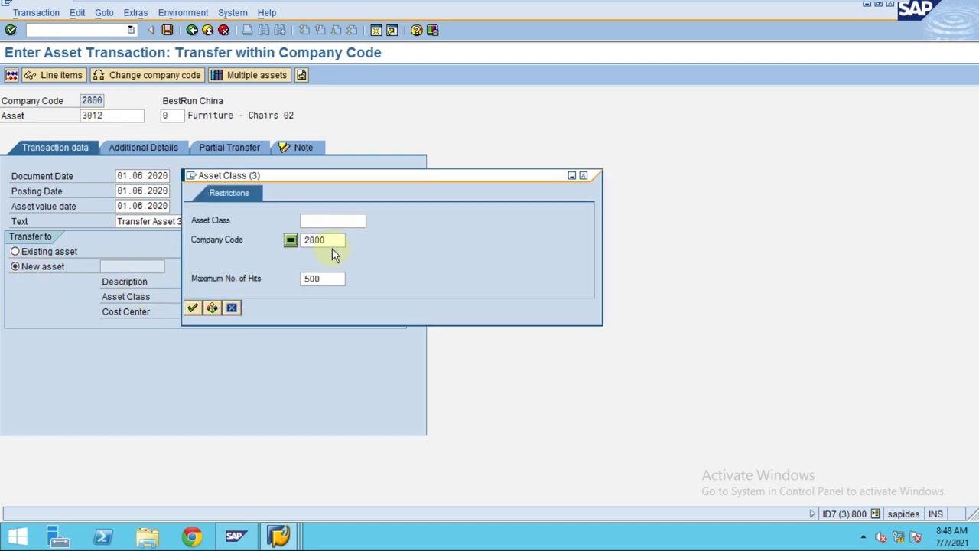
pyautogui.press('Return')
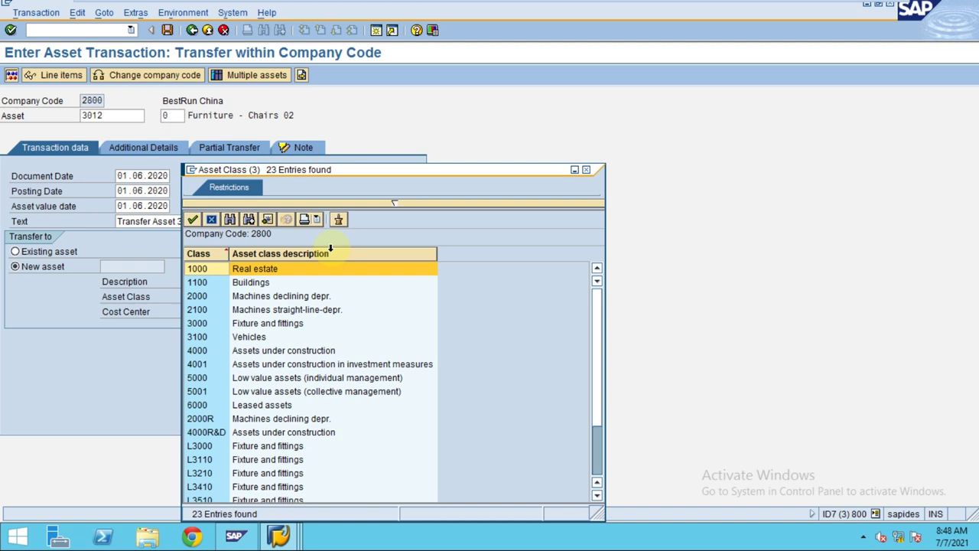
pyautogui.doubleClick(250, 282)
pyautogui.click(224, 283)
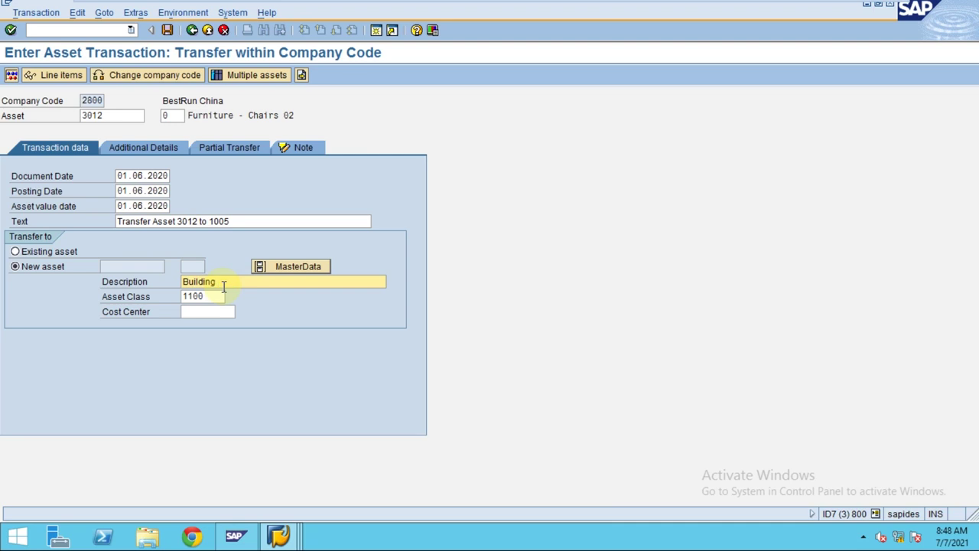
# Look up the cost centers of company code 2800 and assign cost center 4100 to the new asset
pyautogui.click(215, 315)
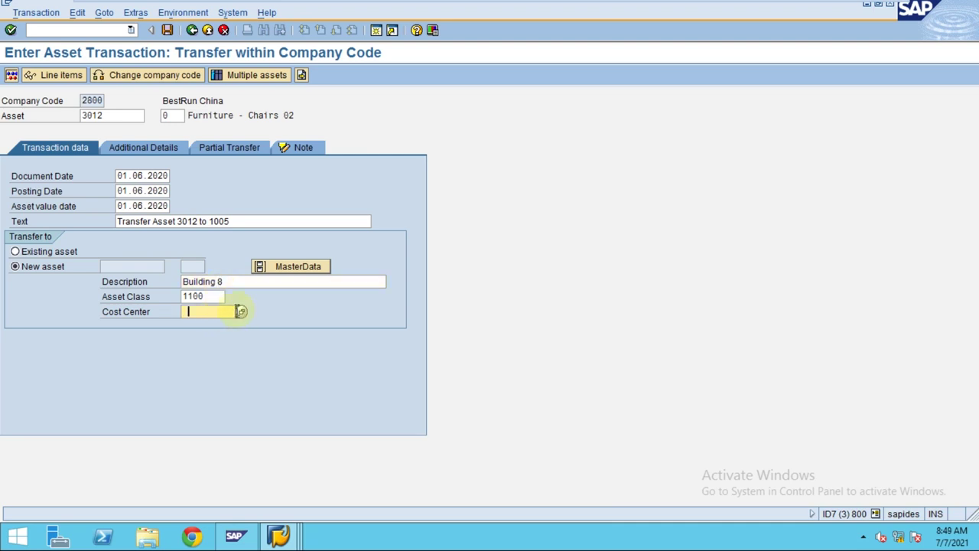
pyautogui.moveTo(525, 4)
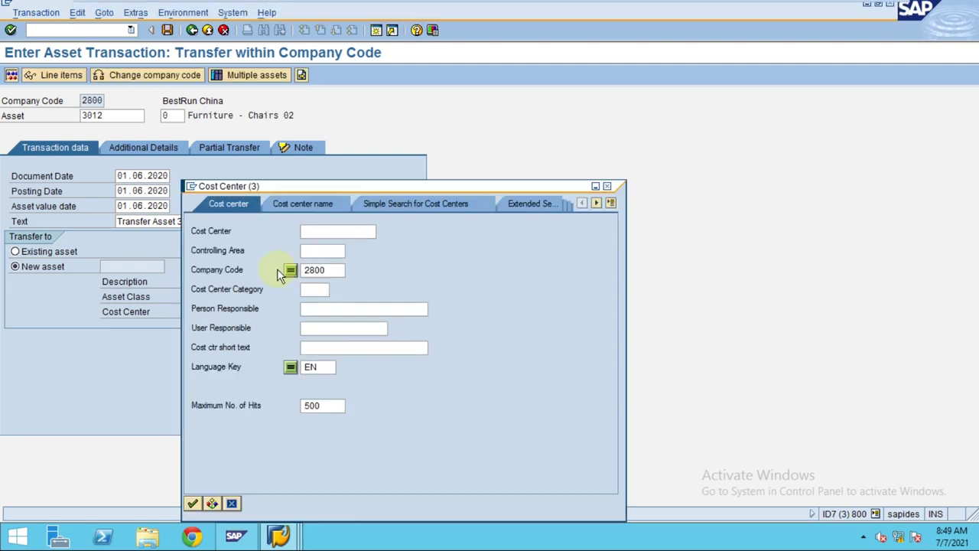
pyautogui.press('Return')
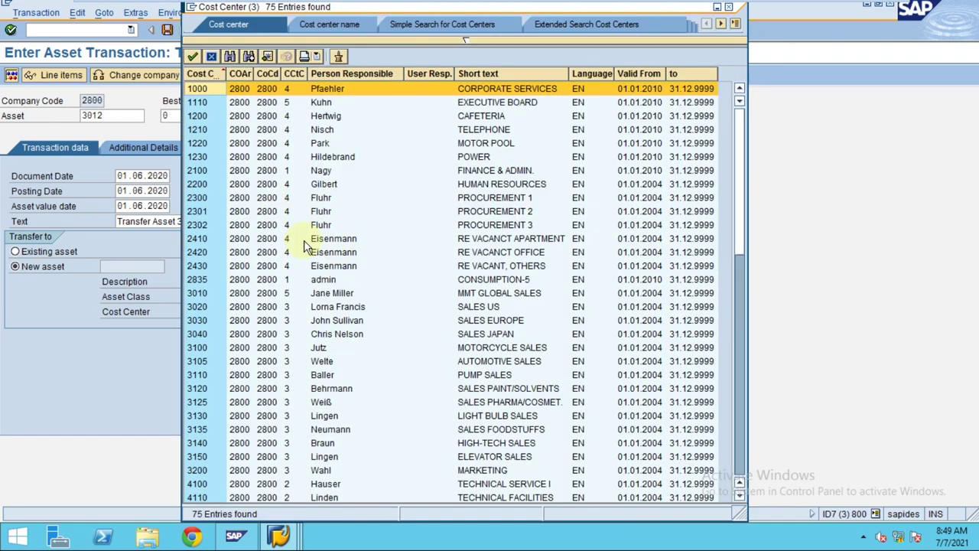
pyautogui.scroll(-9, 303, 247)
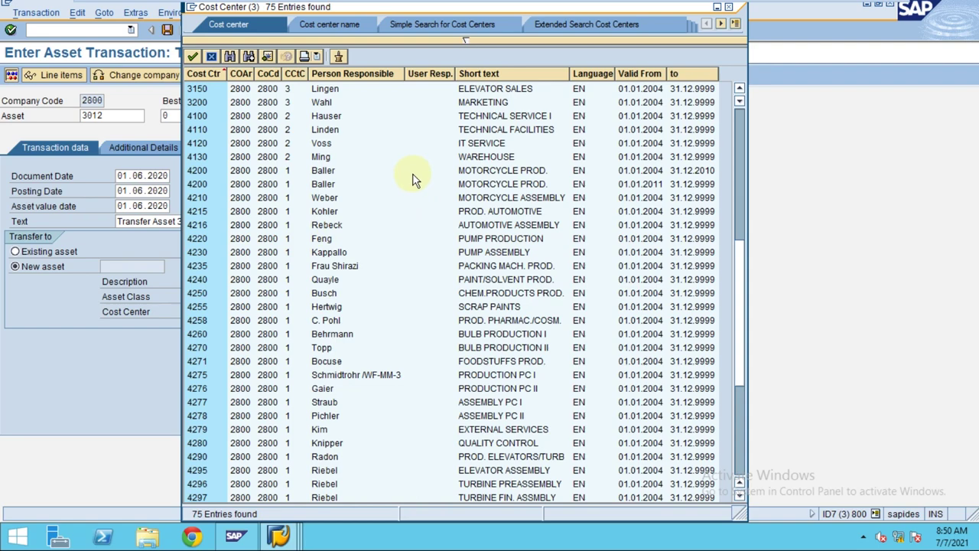
pyautogui.scroll(5, 378, 174)
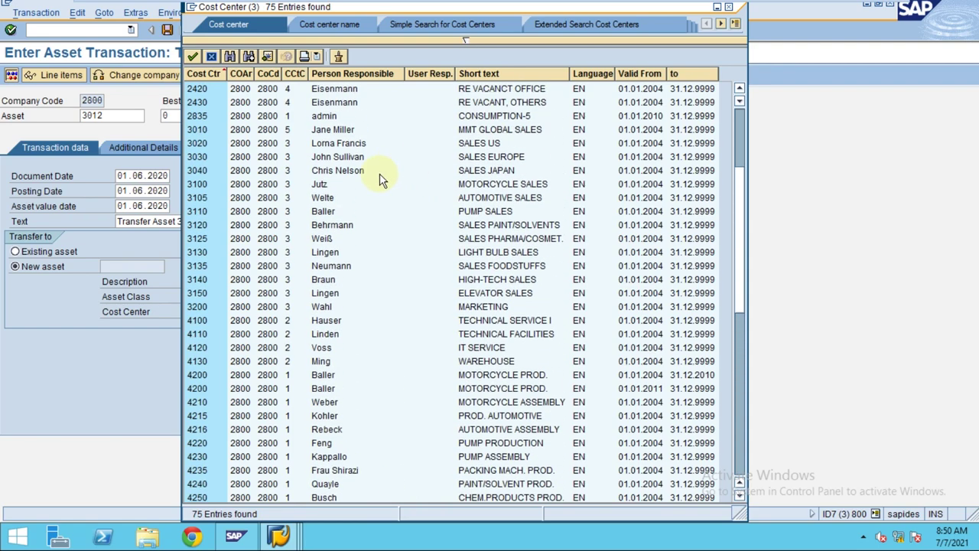
pyautogui.doubleClick(205, 321)
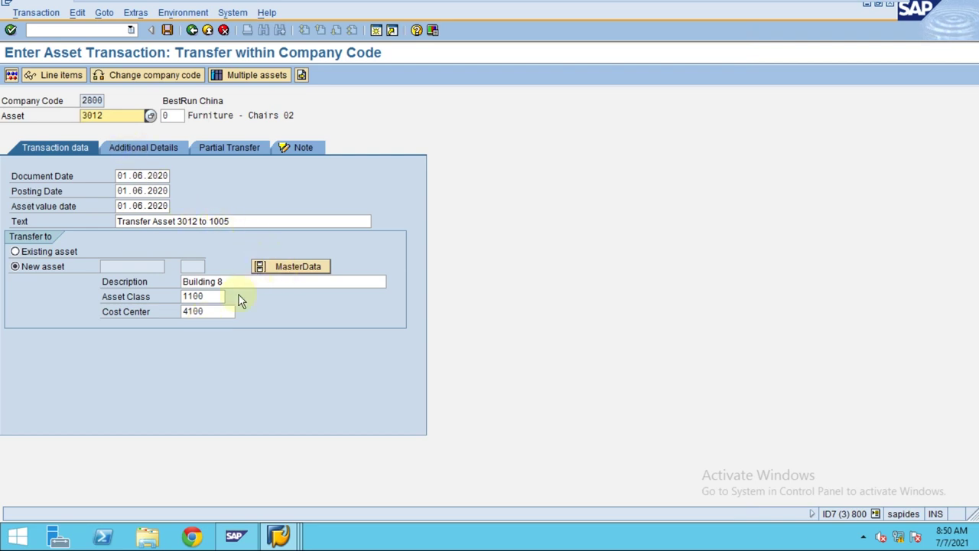
# Review the master data for creating Building 8, keeping the sending asset as reference, and accept it
pyautogui.click(212, 298)
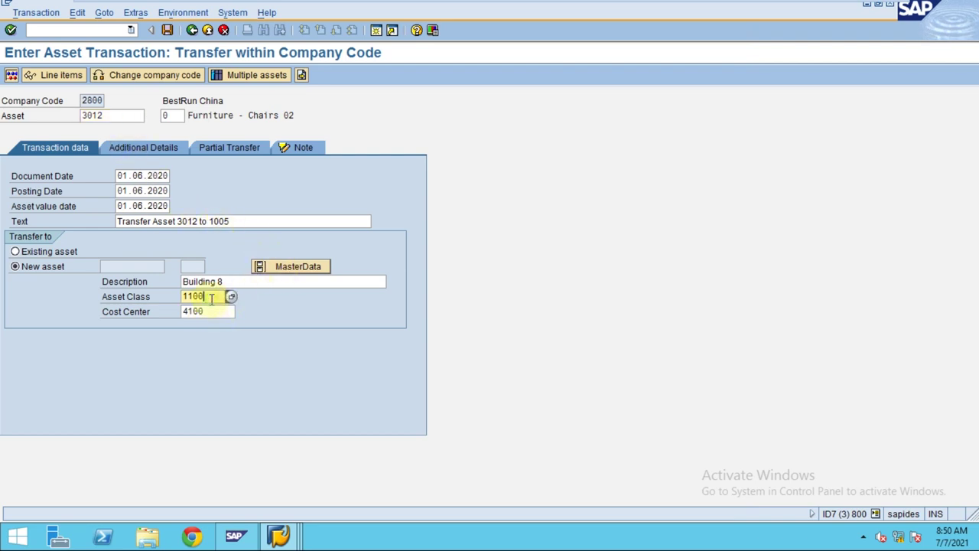
pyautogui.click(280, 269)
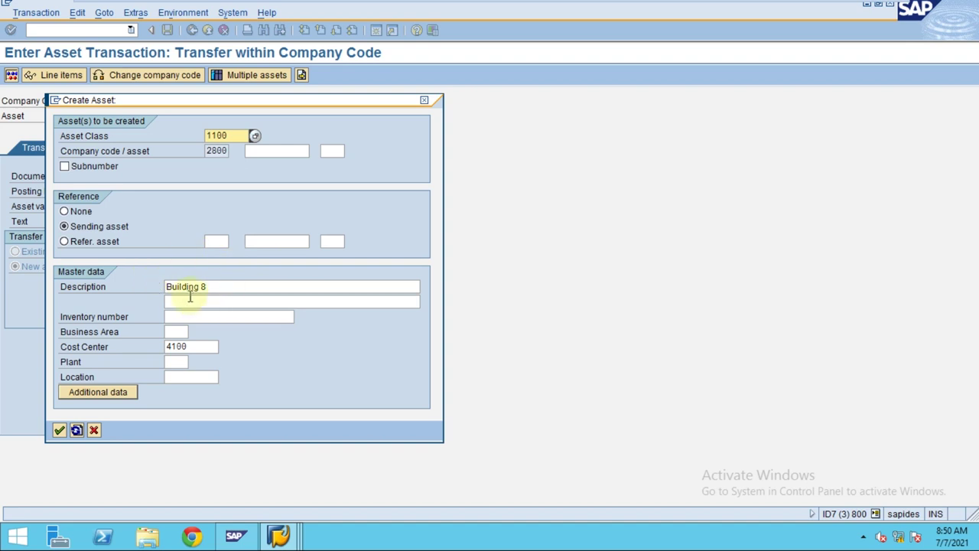
pyautogui.click(179, 315)
pyautogui.click(179, 330)
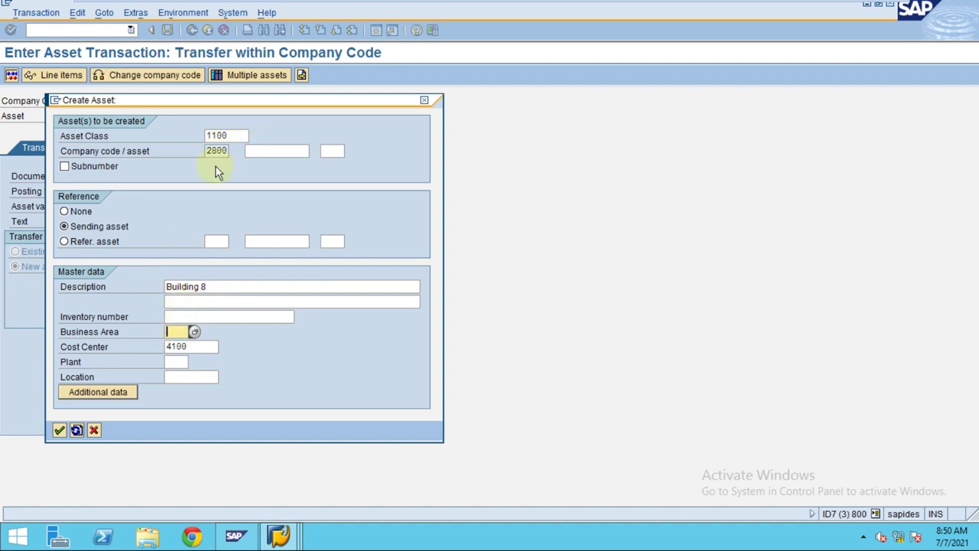
pyautogui.moveTo(214, 102); pyautogui.dragTo(522, 113)
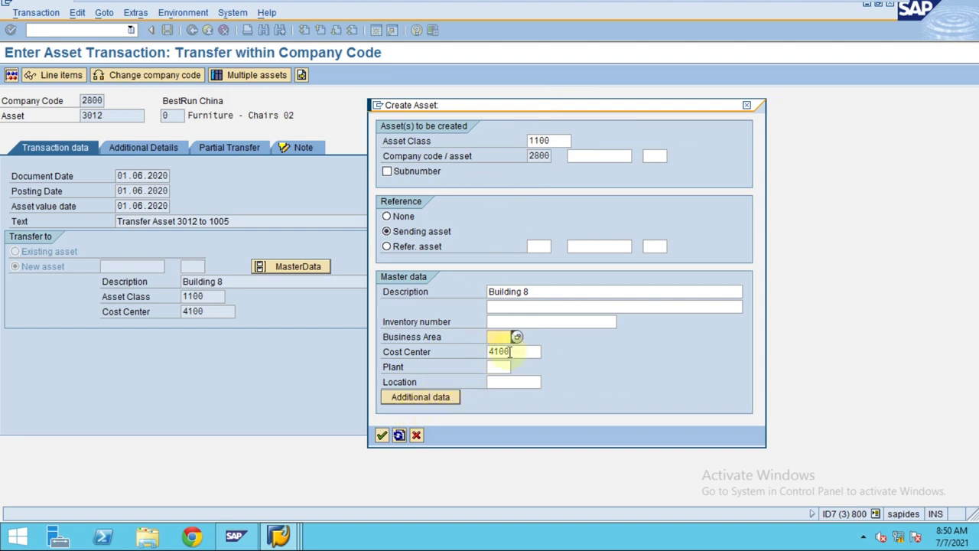
pyautogui.click(382, 435)
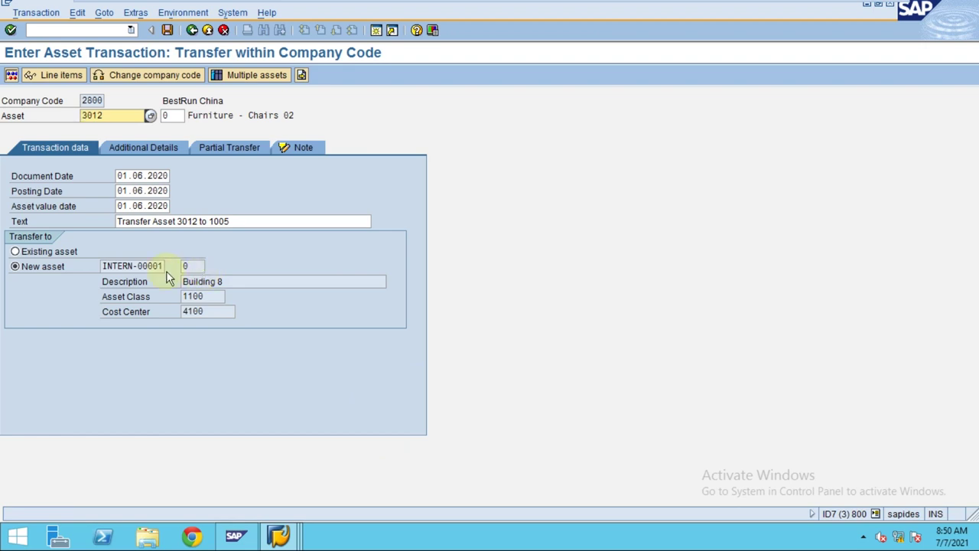
# Check the new asset's temporary internal number and simulate the transfer posting, accepting the posting in an earlier fiscal year
pyautogui.click(104, 266)
pyautogui.moveTo(103, 265); pyautogui.dragTo(166, 266)
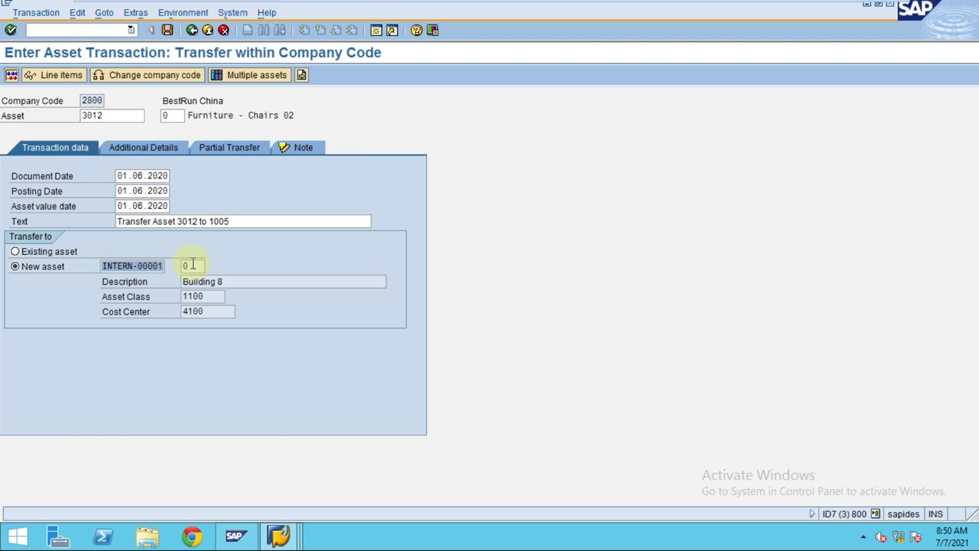
pyautogui.click(12, 75)
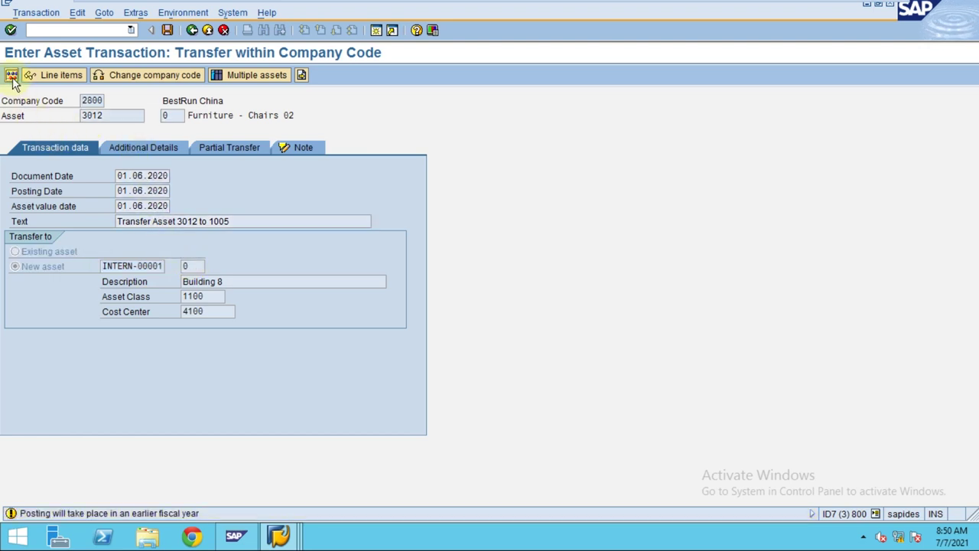
pyautogui.click(12, 75)
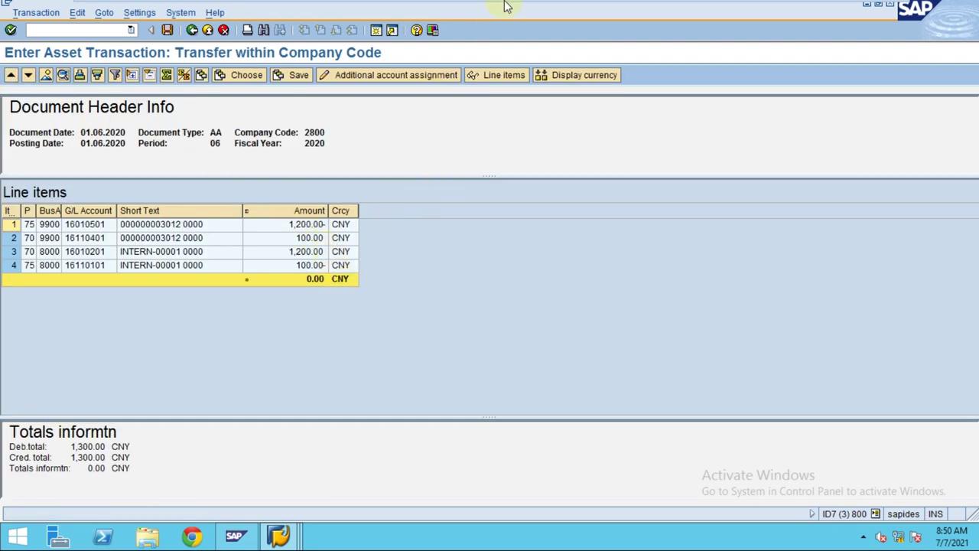
# Examine the simulated line items, comparing the acquisition value and depreciation amounts of asset 3012 with those of the new asset
pyautogui.moveTo(563, 6)
pyautogui.click(619, 9)
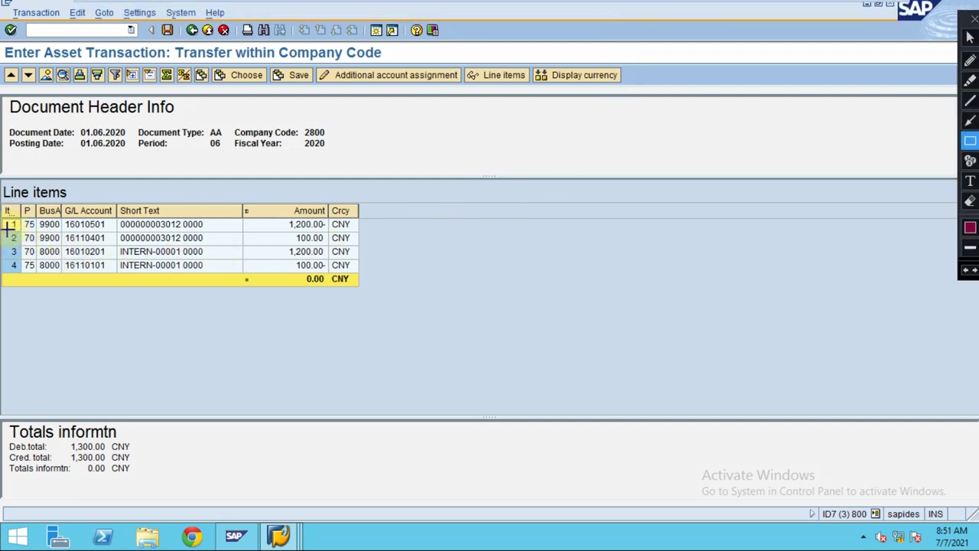
pyautogui.moveTo(8, 228)
pyautogui.mouseDown()
pyautogui.moveTo(59, 240)
pyautogui.moveTo(358, 247)
pyautogui.mouseUp()
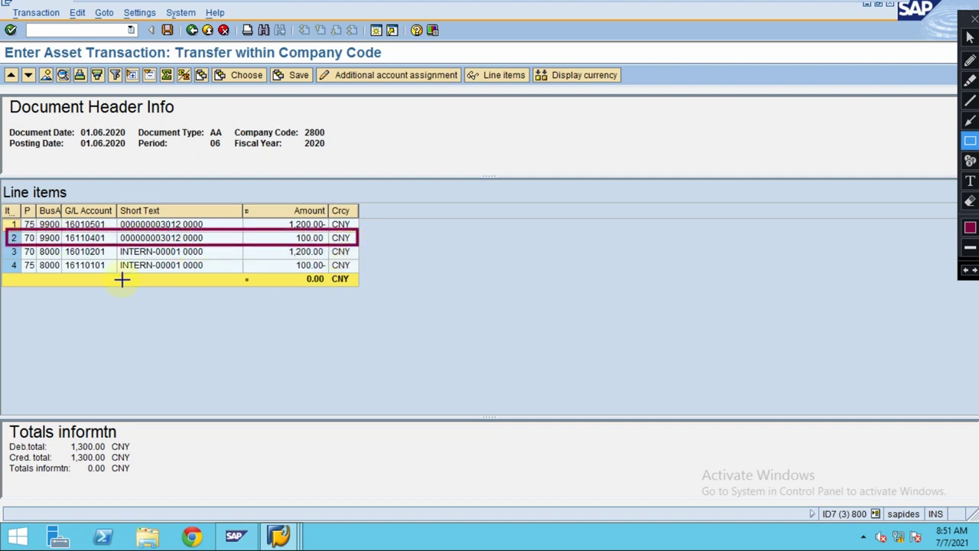
pyautogui.click(970, 164)
pyautogui.click(272, 266)
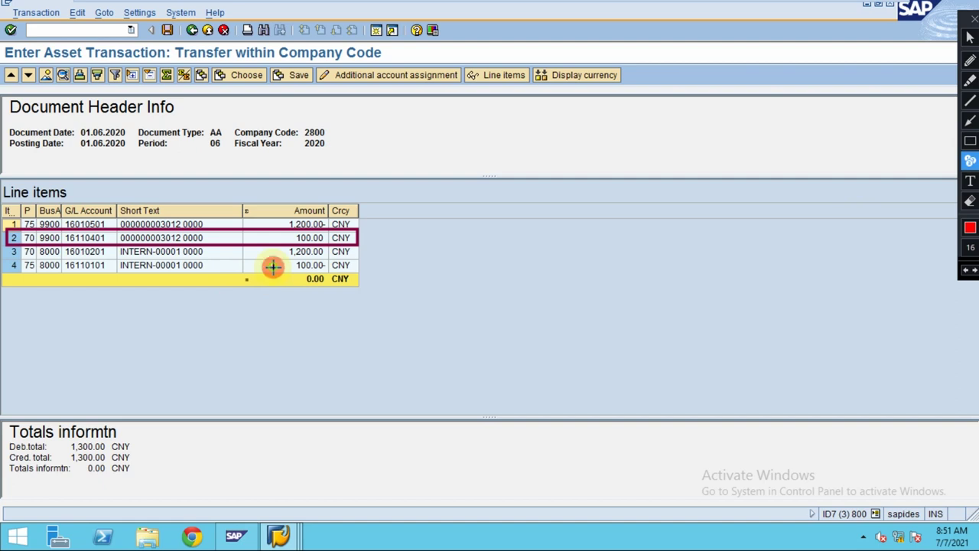
pyautogui.click(352, 251)
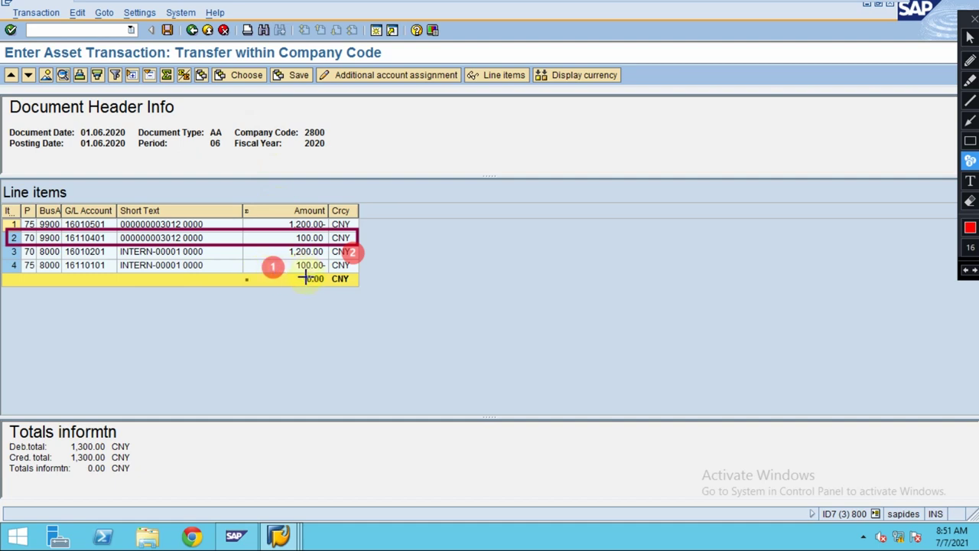
pyautogui.press('Escape')
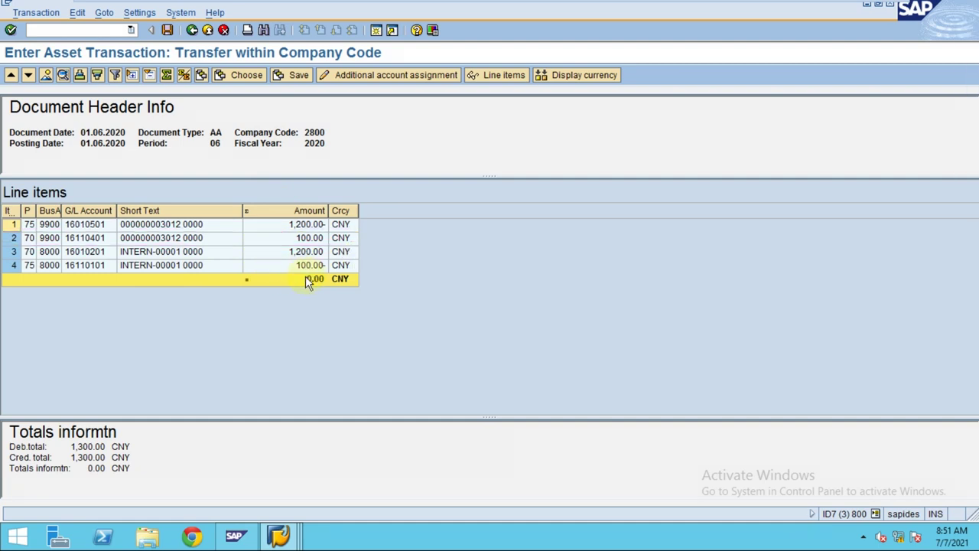
# Post the transfer of asset 3012 to the new asset Building 8 and review the posting messages
pyautogui.click(168, 31)
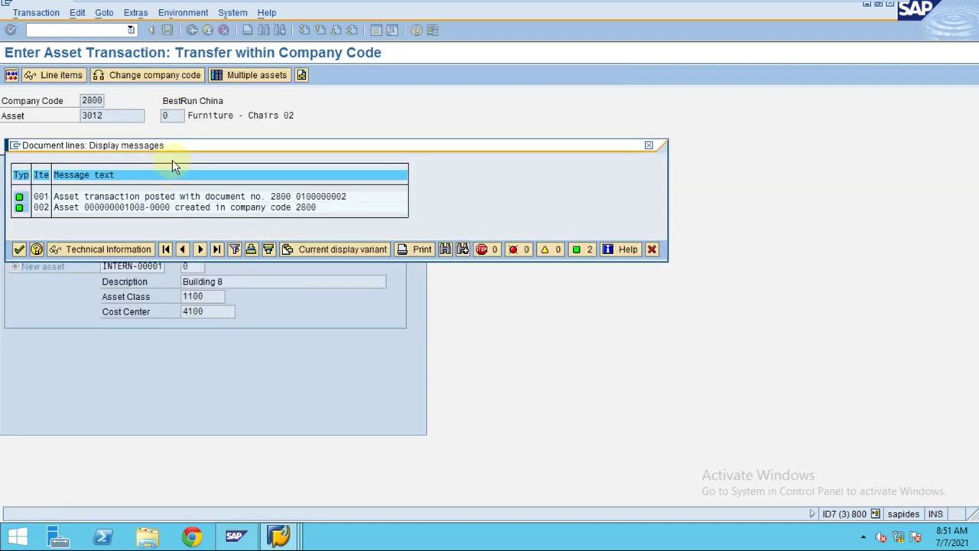
pyautogui.moveTo(181, 146); pyautogui.dragTo(182, 338)
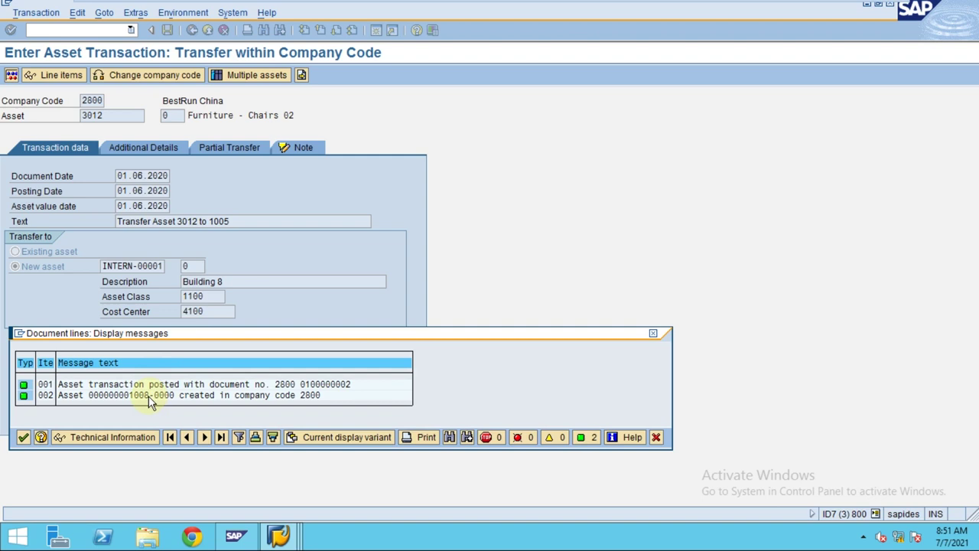
pyautogui.moveTo(570, 6)
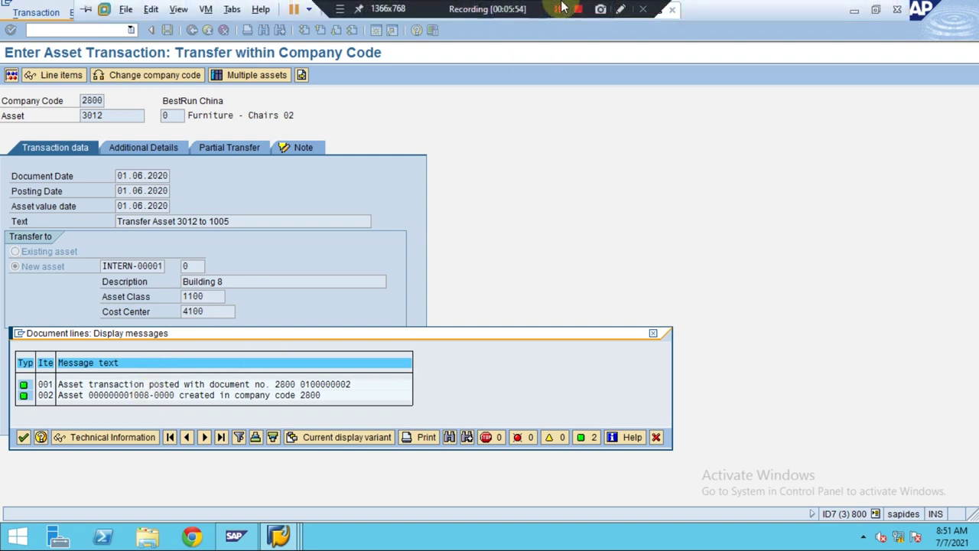
pyautogui.click(620, 10)
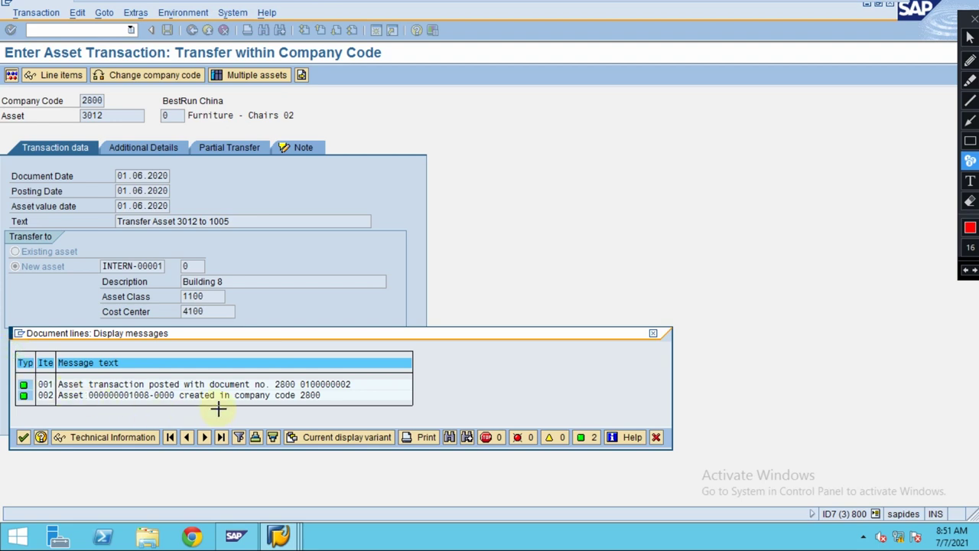
pyautogui.click(218, 410)
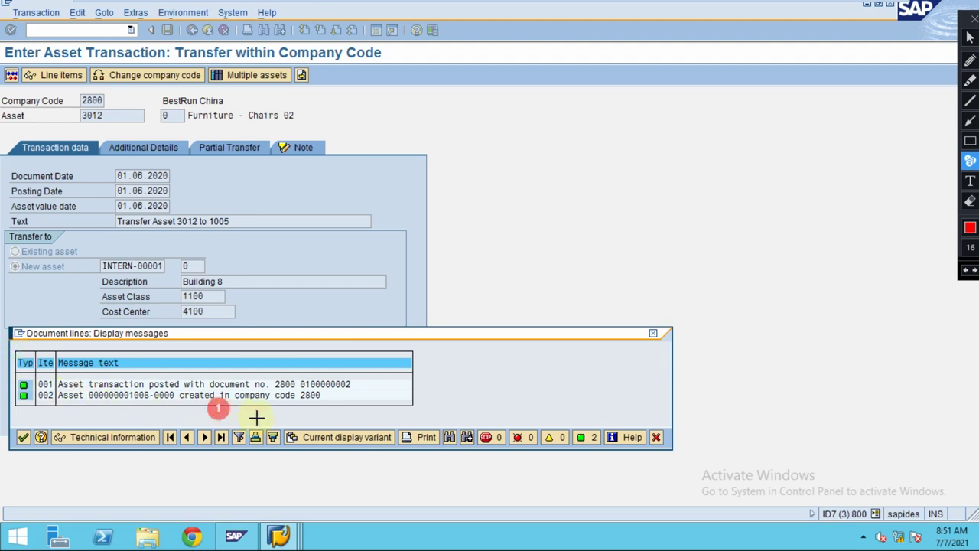
# Check the posted document number and the created asset's number in the posting messages, and close the message list
pyautogui.press('Escape')
pyautogui.moveTo(519, 6)
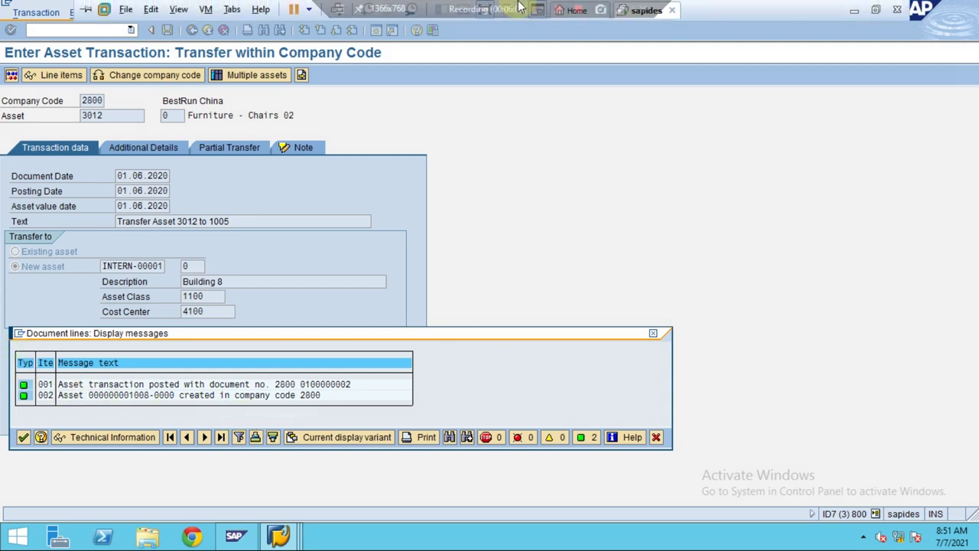
pyautogui.click(621, 10)
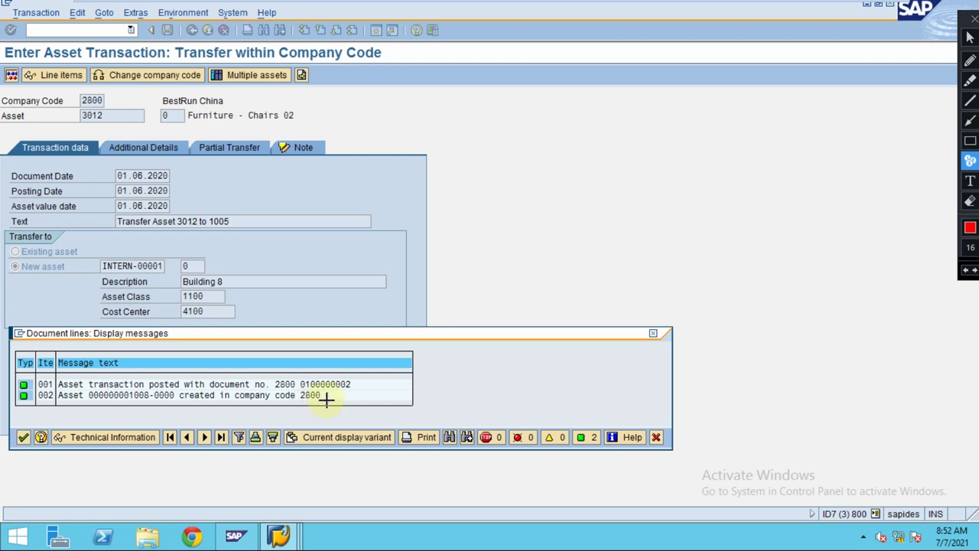
pyautogui.click(359, 375)
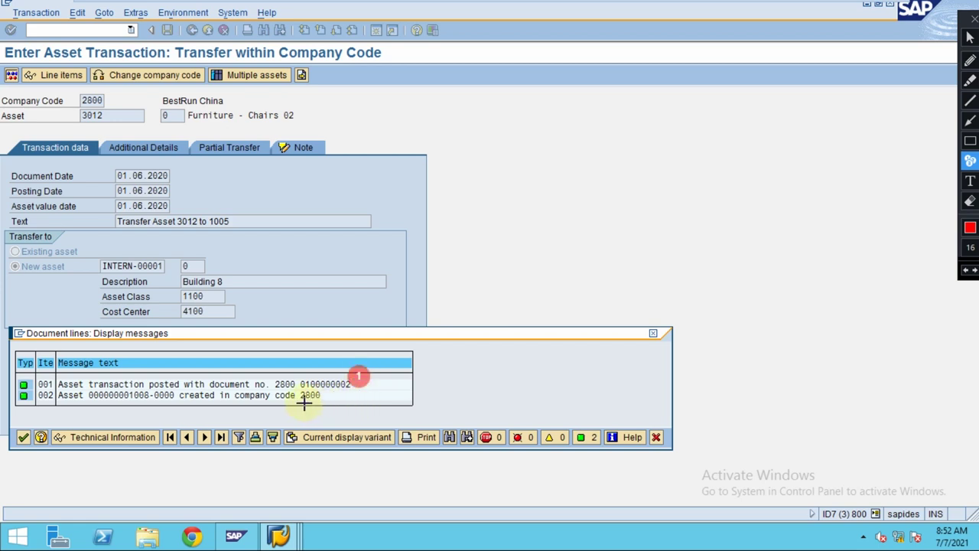
pyautogui.click(99, 402)
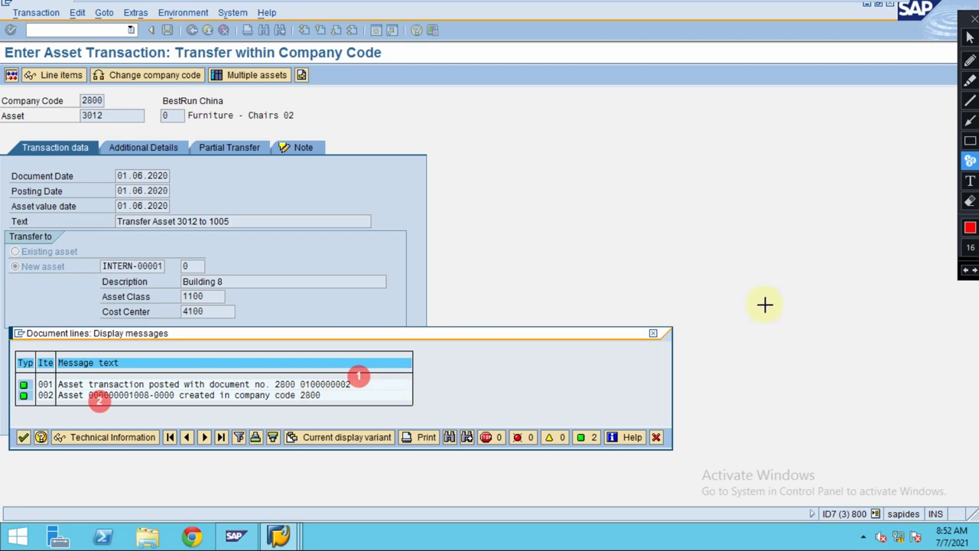
pyautogui.press('Escape')
pyautogui.press('Return')
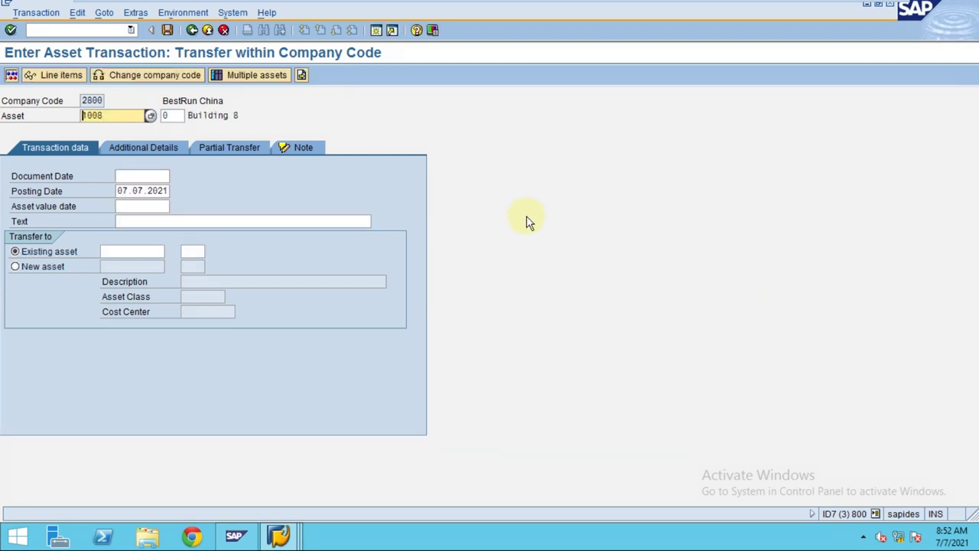
# Switch to Asset Explorer, display asset 1008 and examine its posted values for fiscal year 2020, down to the net book value
pyautogui.click(281, 540)
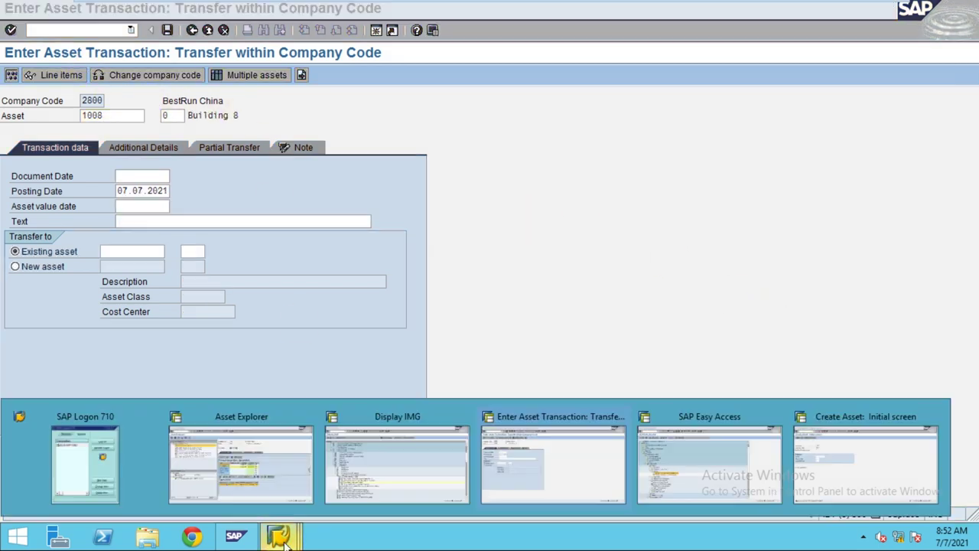
pyautogui.click(277, 460)
pyautogui.moveTo(457, 115); pyautogui.dragTo(354, 119)
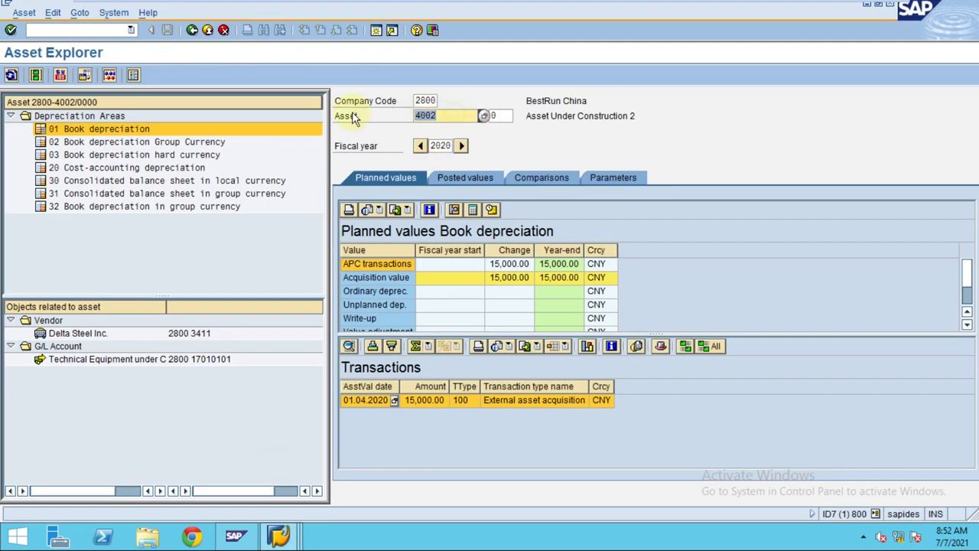
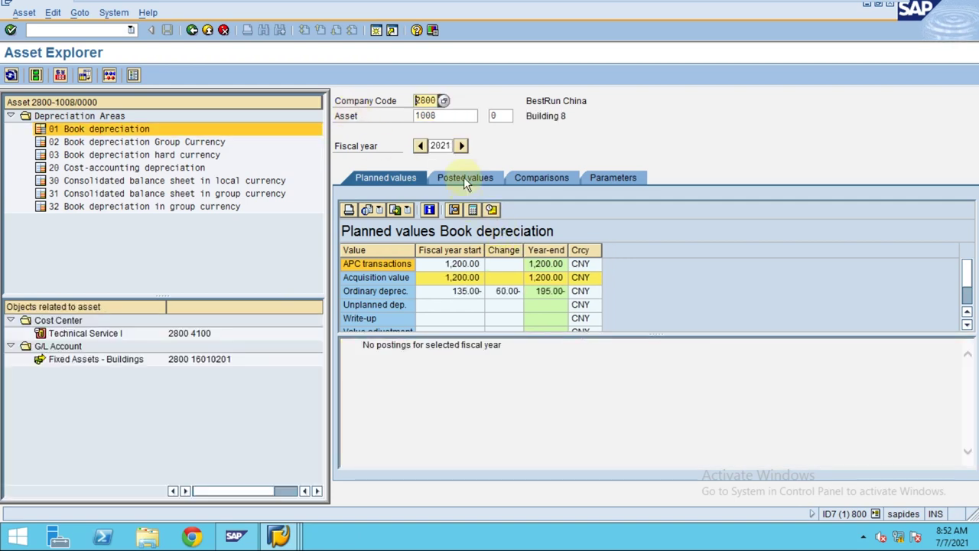
pyautogui.click(463, 179)
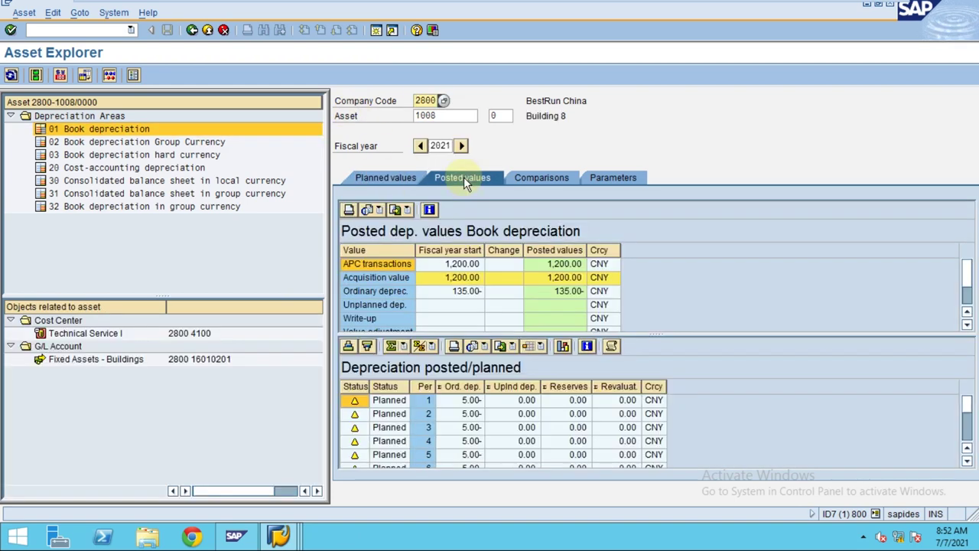
pyautogui.click(419, 145)
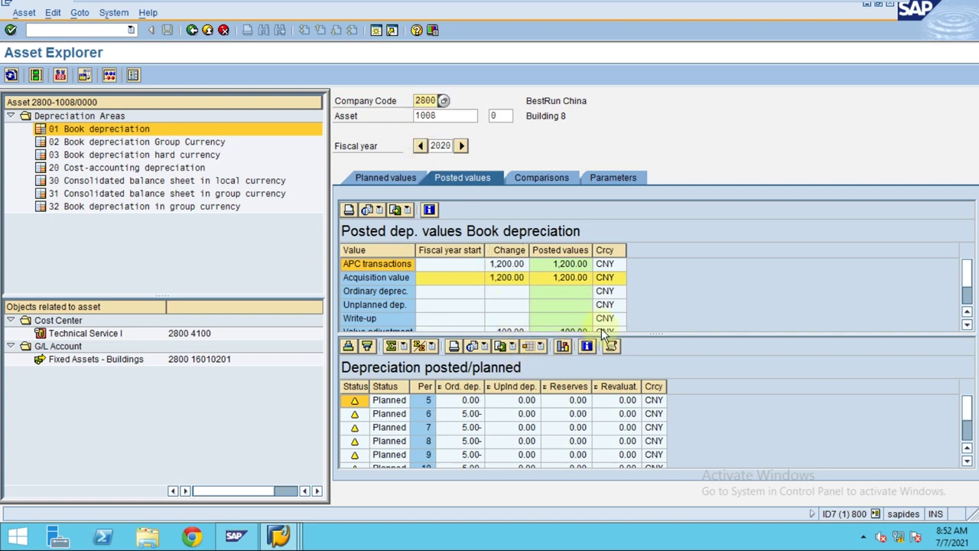
pyautogui.moveTo(603, 334); pyautogui.dragTo(601, 354)
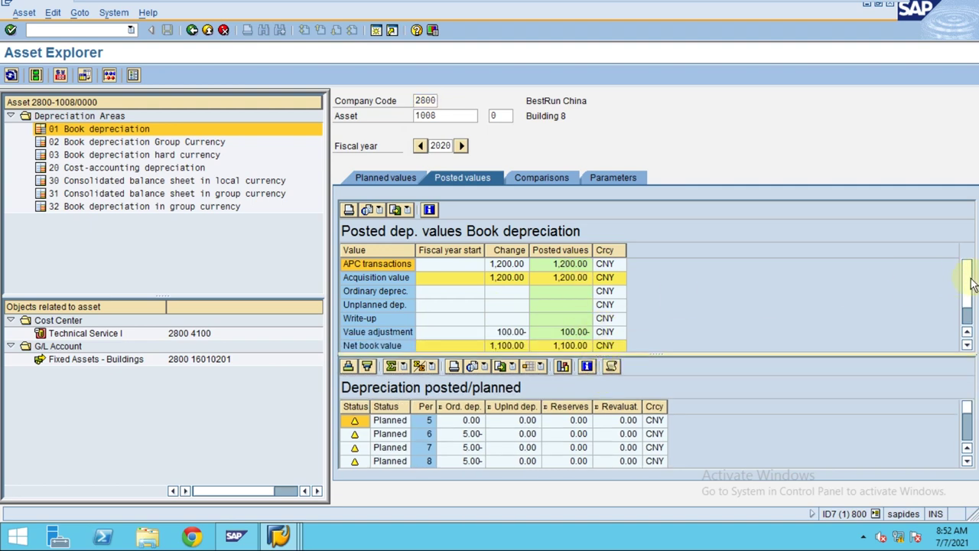
pyautogui.moveTo(972, 283); pyautogui.dragTo(965, 306)
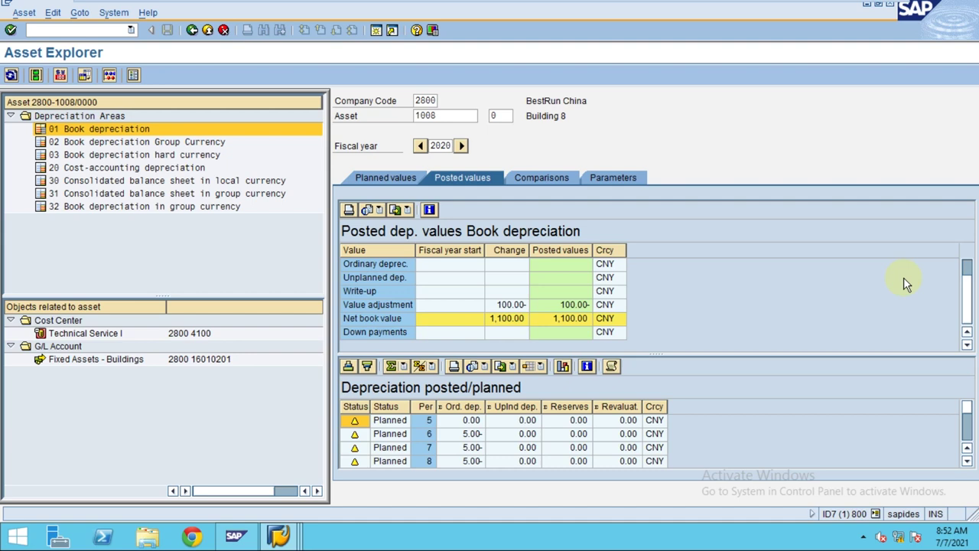
# Check the depreciation parameters and planned values of asset 1008, and return to the transfer transaction
pyautogui.doubleClick(448, 115)
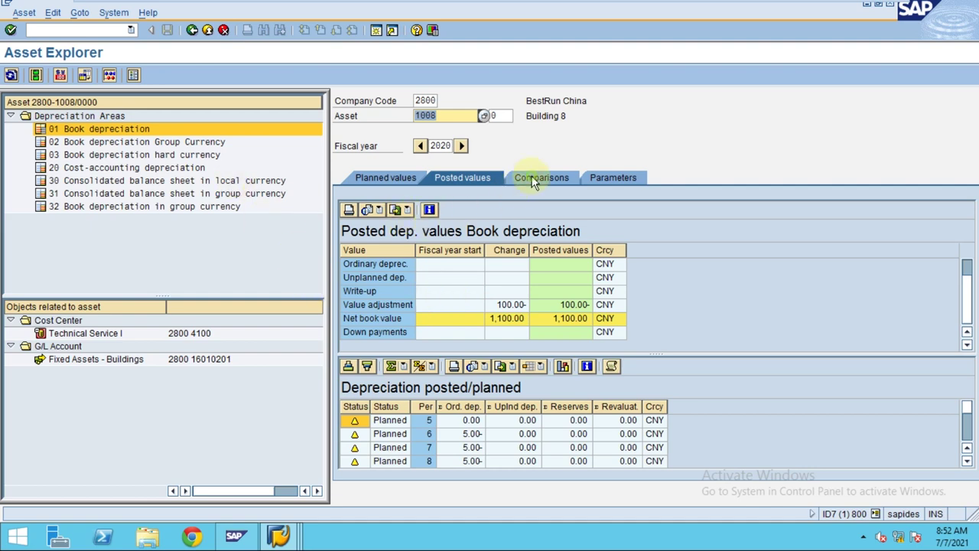
pyautogui.click(594, 177)
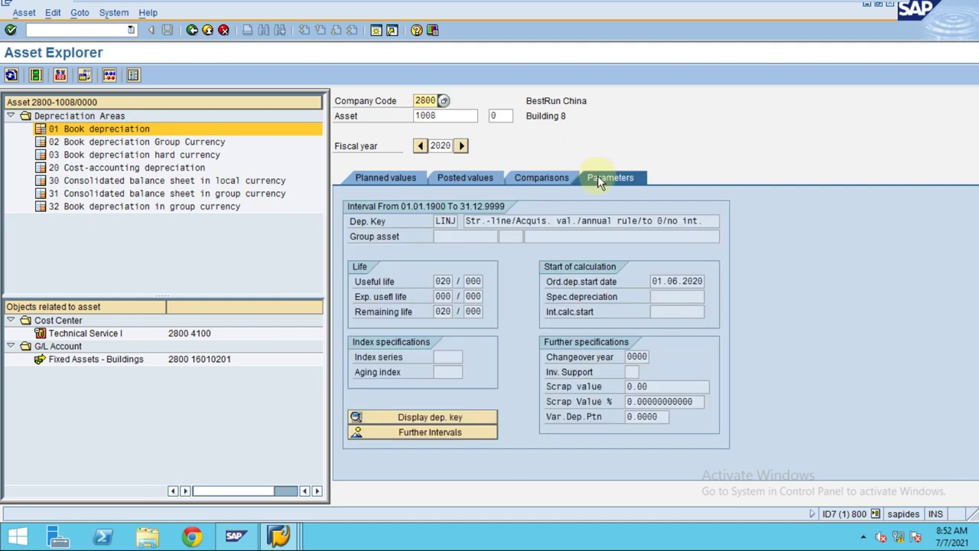
pyautogui.click(400, 178)
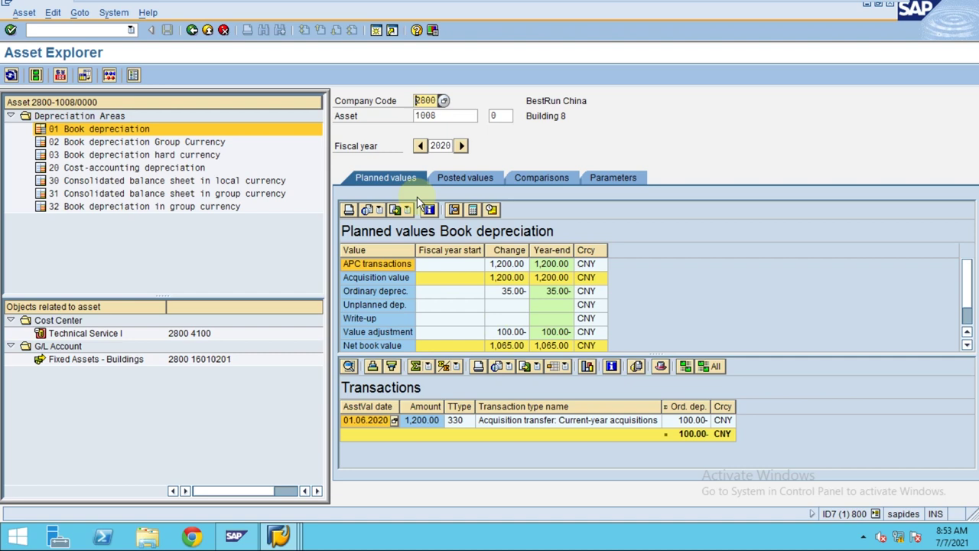
pyautogui.press('F10')
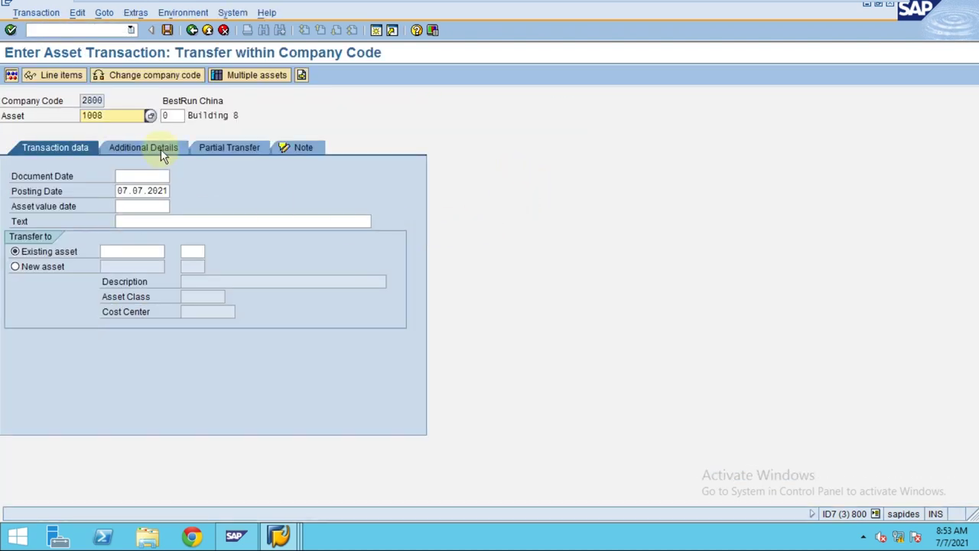
# Leave the transfer transaction and display the sending asset 3012 in Asset Explorer
pyautogui.click(192, 30)
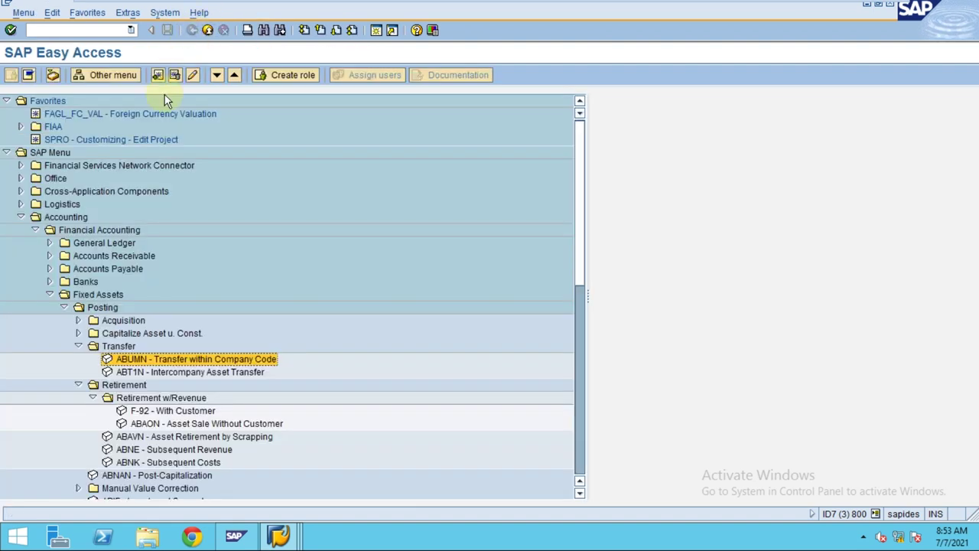
pyautogui.click(61, 30)
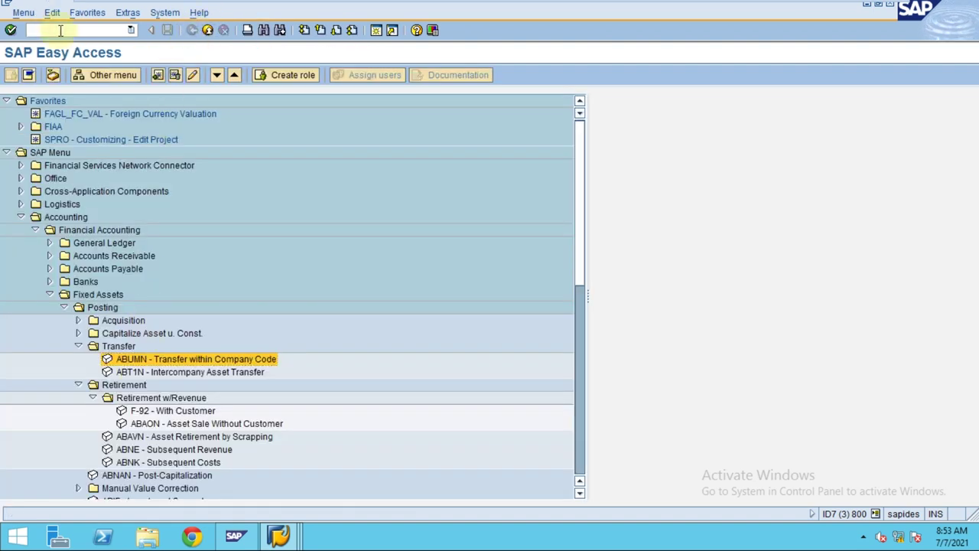
pyautogui.write('aw01')
pyautogui.press('Return')
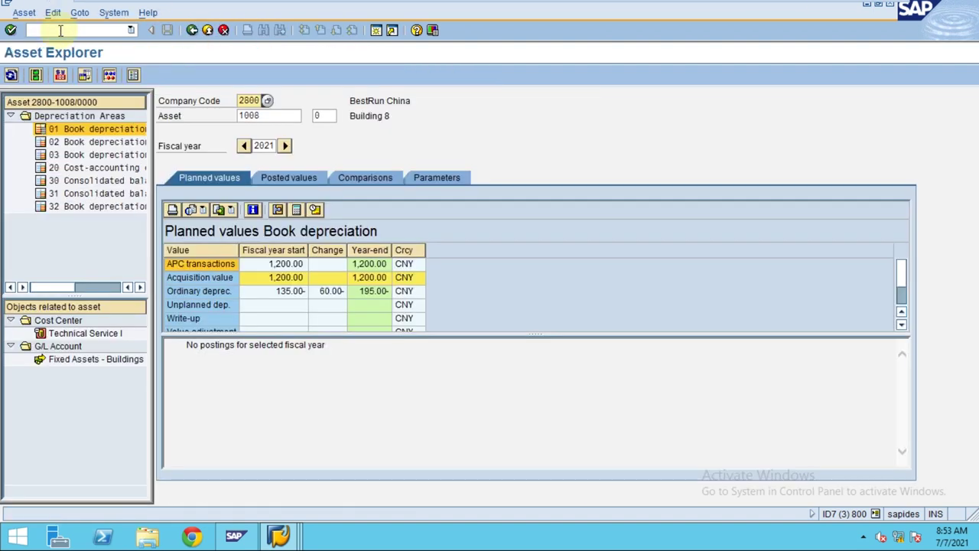
pyautogui.moveTo(302, 116); pyautogui.dragTo(174, 120)
pyautogui.press('BackSpace')
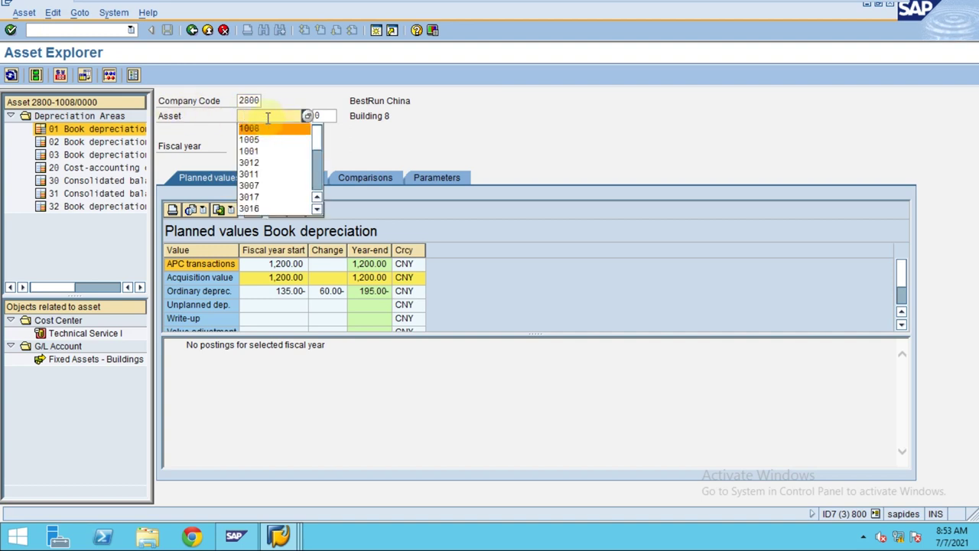
pyautogui.press('Escape')
pyautogui.write('3012')
pyautogui.press('Return')
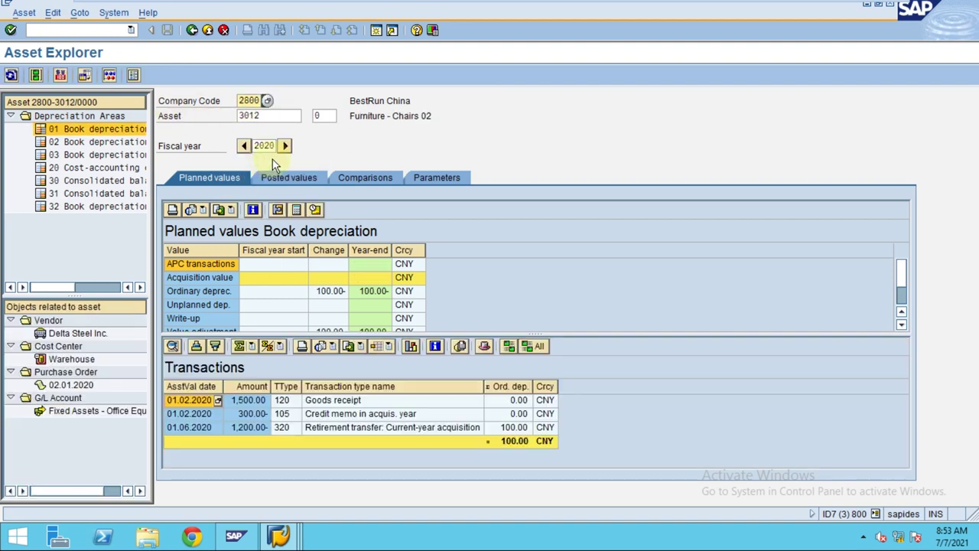
# Examine the planned values of asset 3012 for 2020 and its retirement transfer transaction of type 320
pyautogui.click(245, 145)
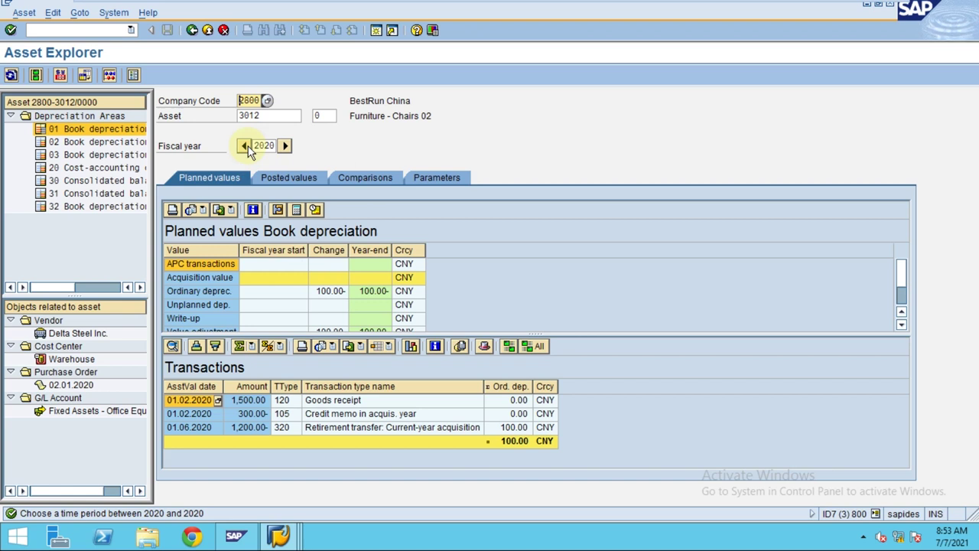
pyautogui.click(267, 427)
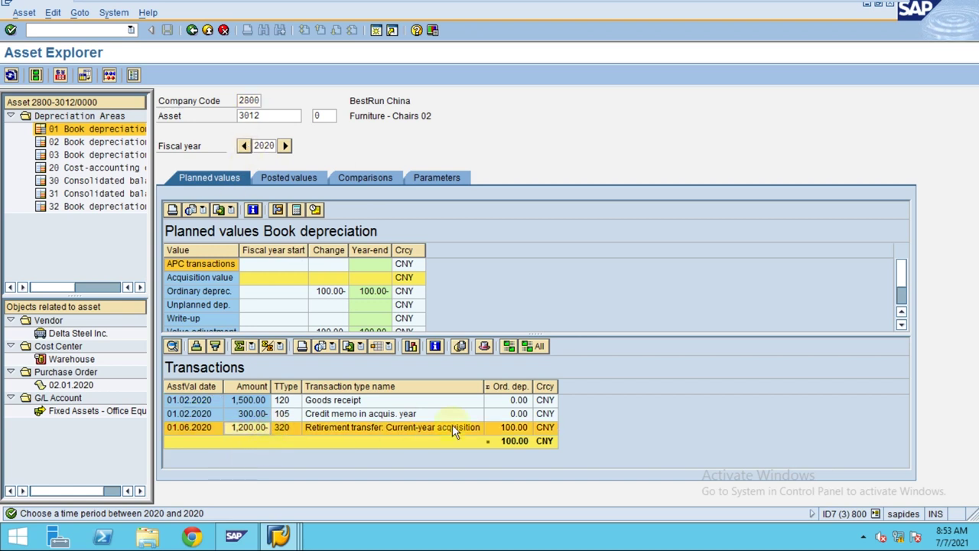
pyautogui.click(294, 427)
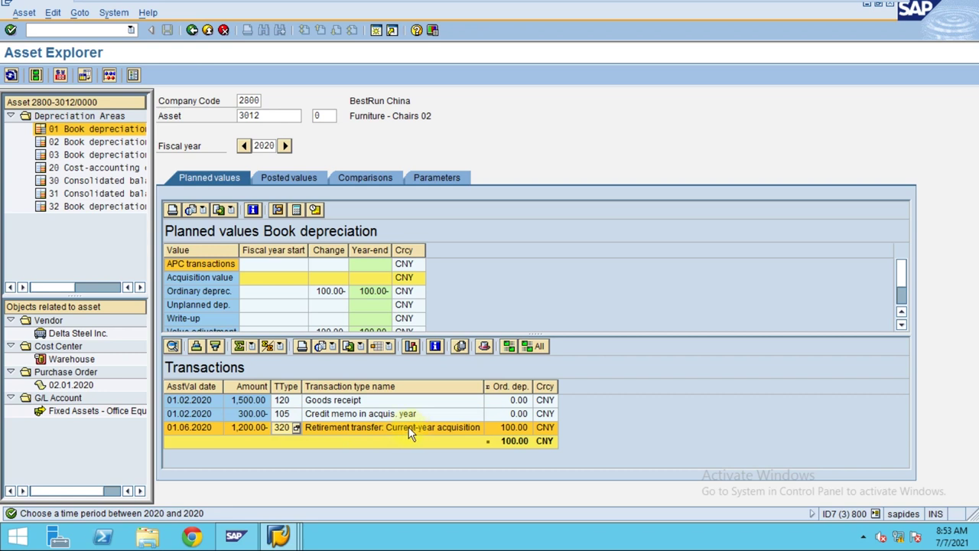
pyautogui.click(538, 334)
pyautogui.moveTo(538, 333); pyautogui.dragTo(542, 352)
# Review the posted and planned depreciation of asset 3012 across the 2020 periods and leave Asset Explorer
pyautogui.click(283, 181)
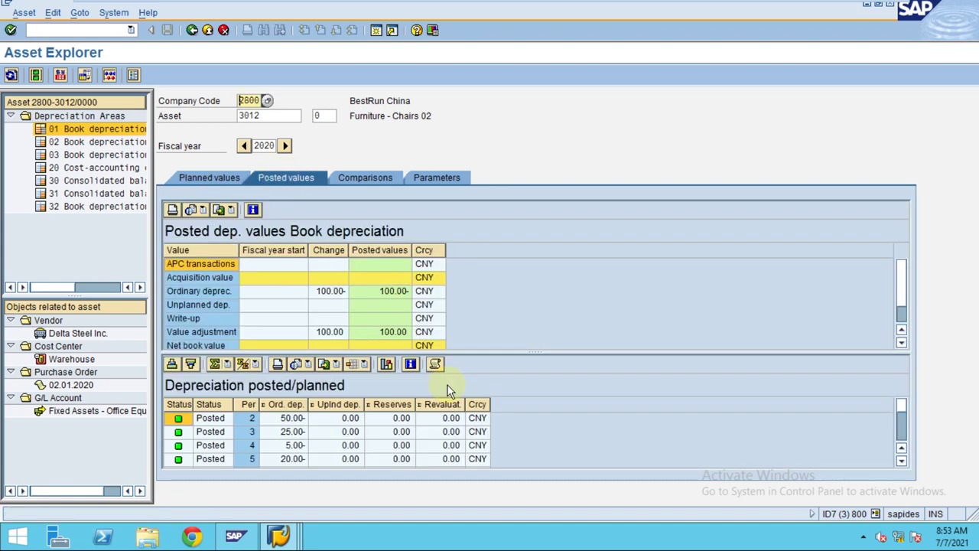
pyautogui.scroll(-3, 388, 457)
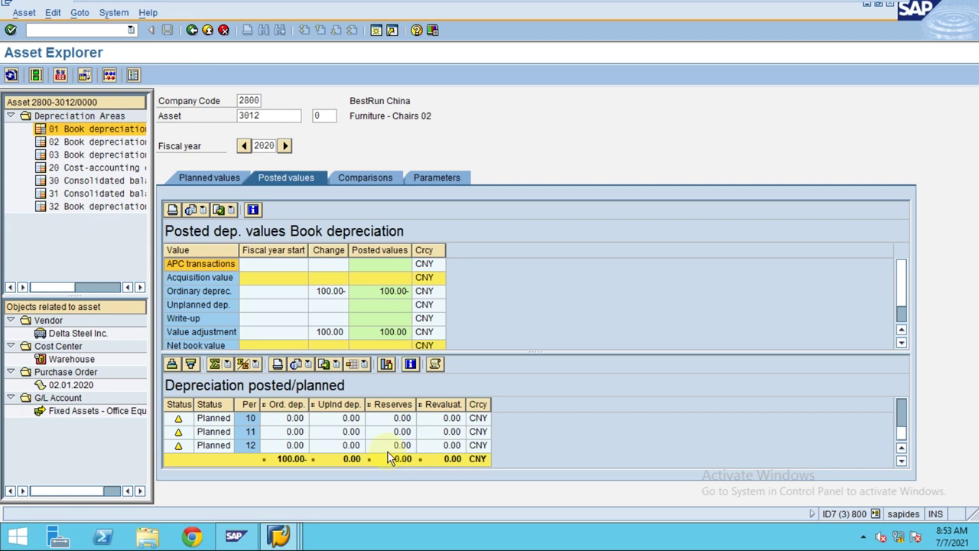
pyautogui.scroll(2, 375, 448)
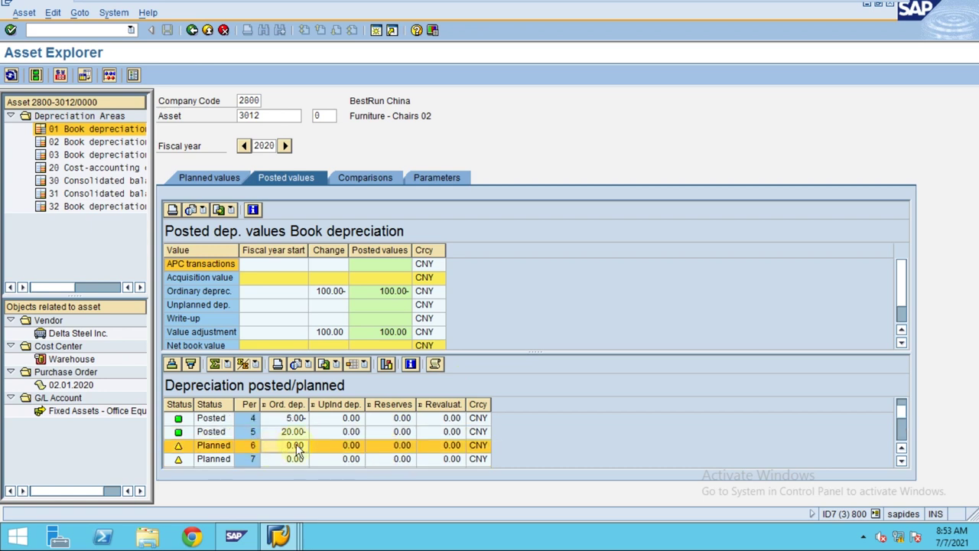
pyautogui.scroll(-1, 298, 450)
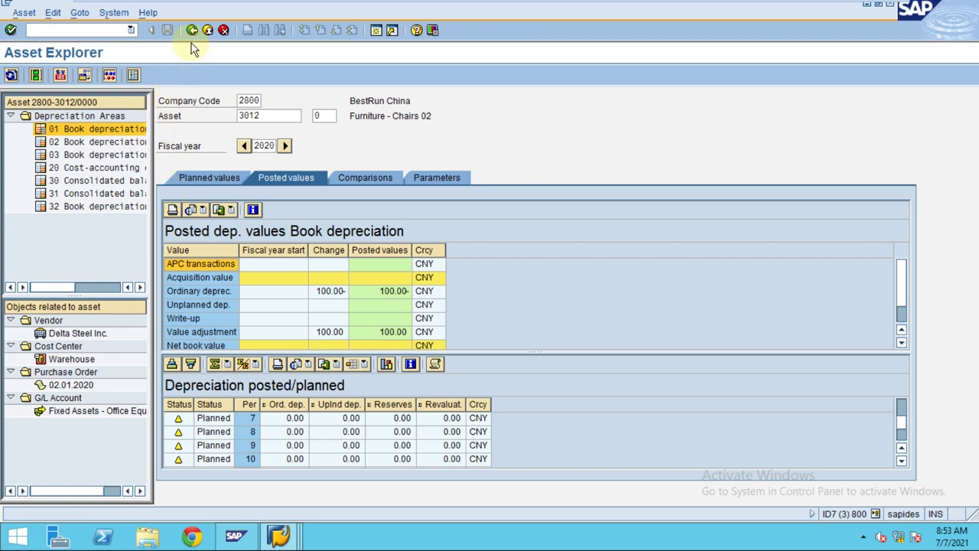
pyautogui.click(267, 116)
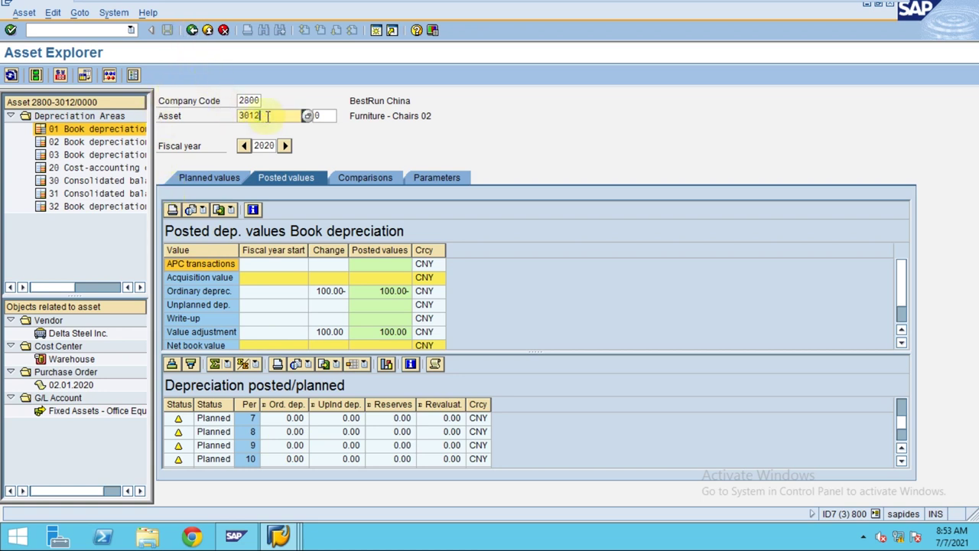
pyautogui.click(192, 31)
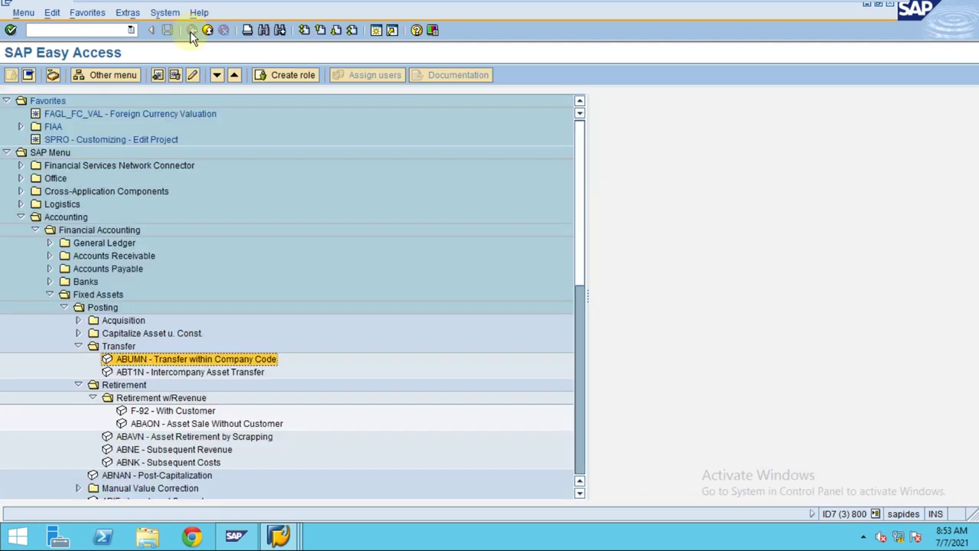
# Start a new Transfer within Company Code and pick vehicle asset 3015 as the sending asset from the asset search list
pyautogui.doubleClick(219, 359)
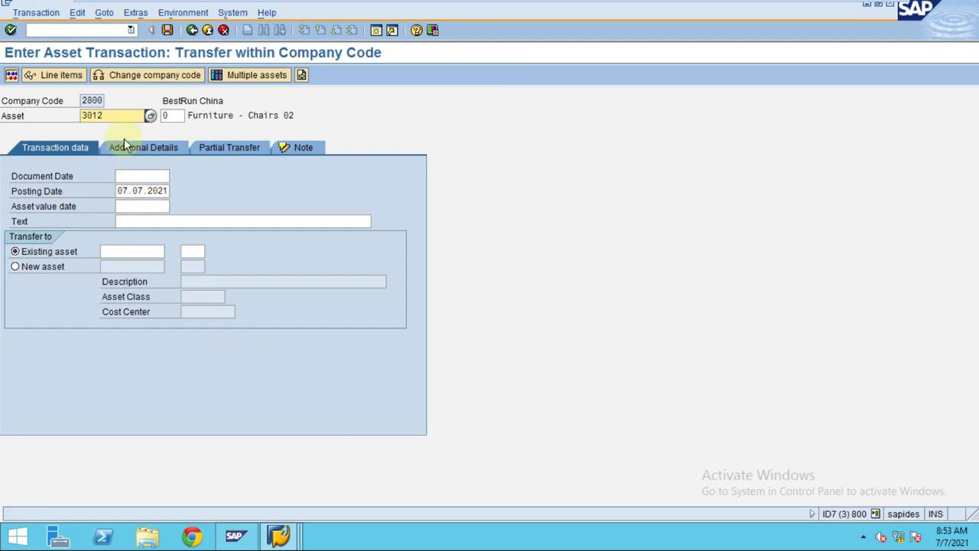
pyautogui.click(150, 116)
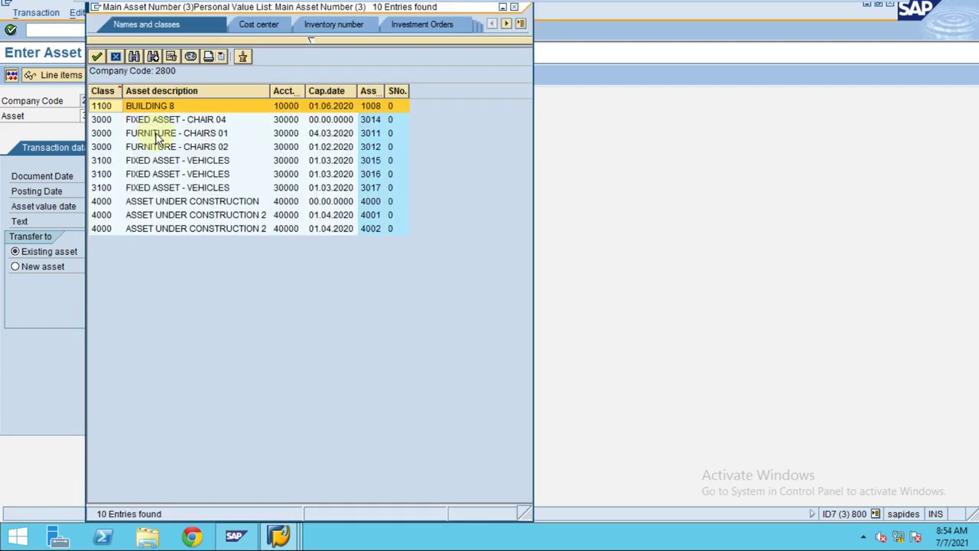
pyautogui.click(368, 161)
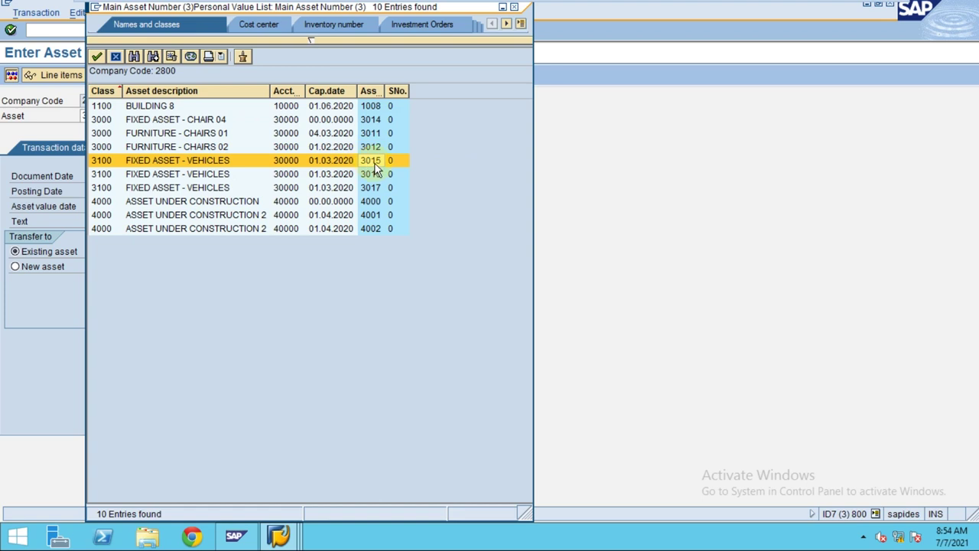
pyautogui.doubleClick(374, 170)
# Set the document date, posting date and asset value date of the transfer to 01.06.2020
pyautogui.click(146, 176)
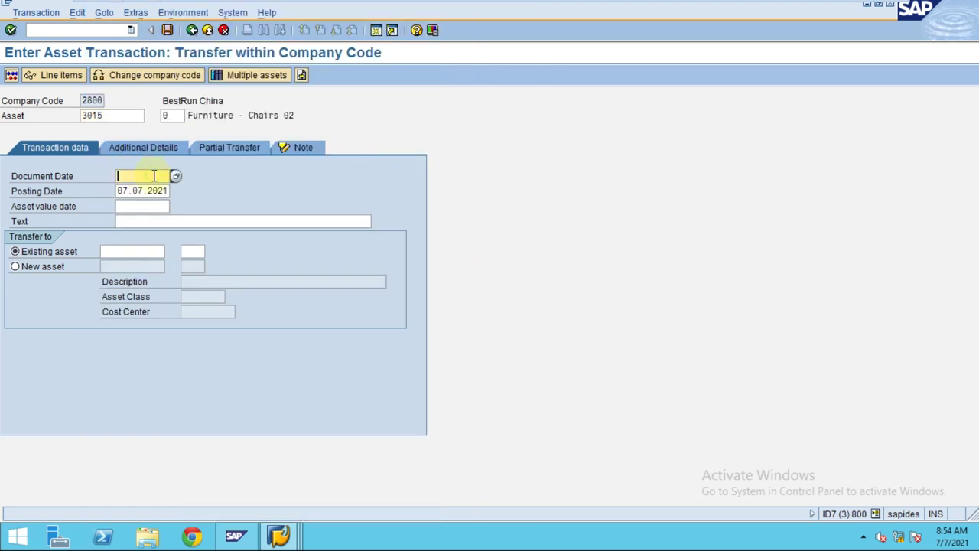
pyautogui.click(152, 189)
pyautogui.click(151, 191)
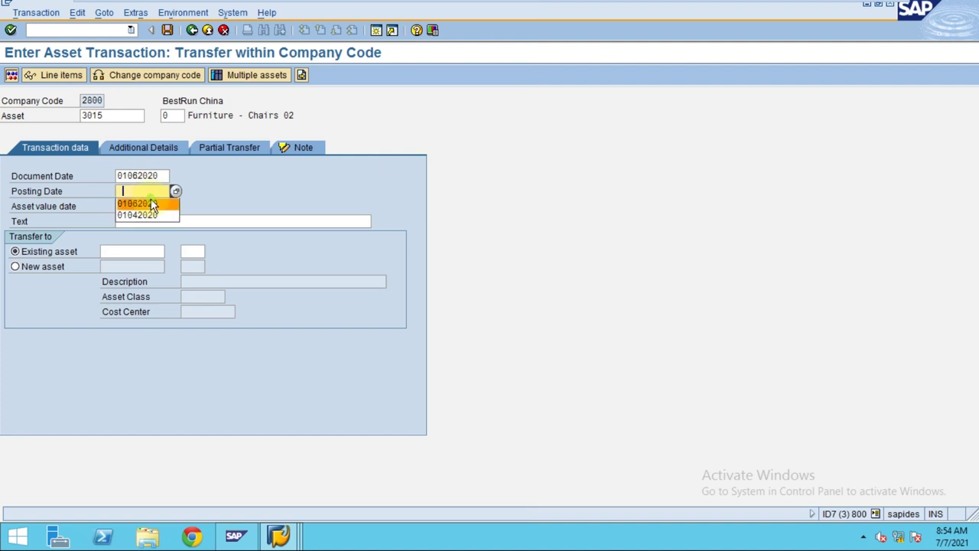
pyautogui.click(150, 204)
pyautogui.click(151, 205)
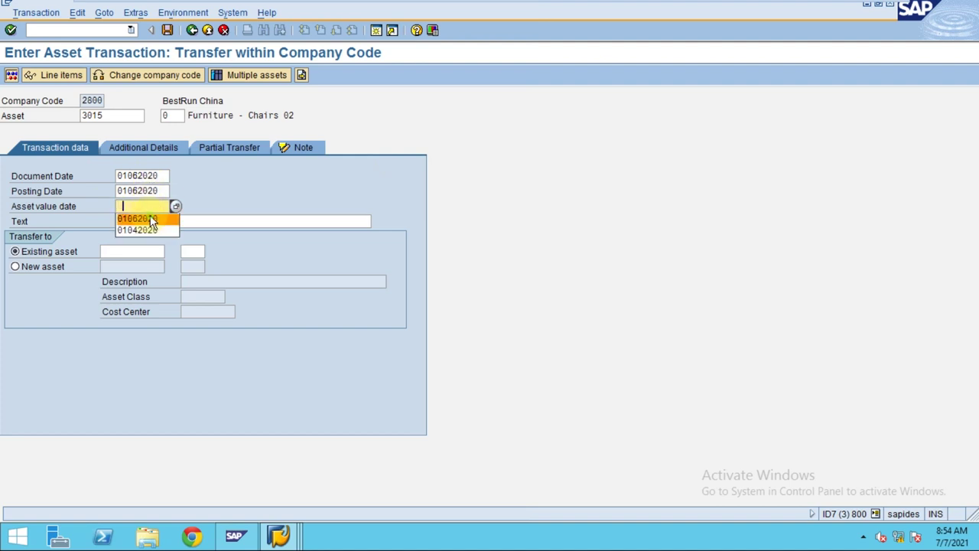
pyautogui.click(151, 216)
# Enter the transfer text "Transfer Asset 3015 to 1005"
pyautogui.click(153, 221)
pyautogui.click(161, 234)
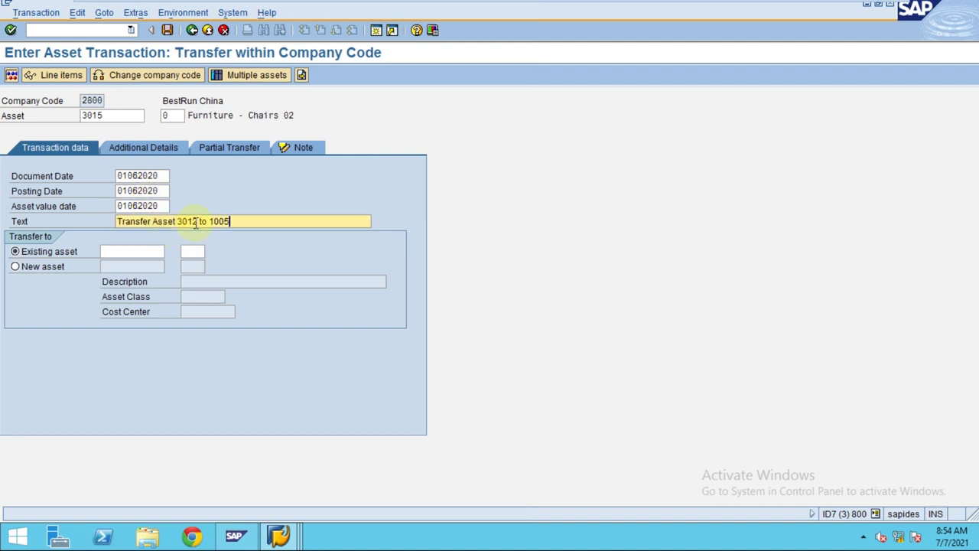
pyautogui.click(192, 222)
pyautogui.write('5')
pyautogui.click(245, 222)
# Display asset 1001 in Asset Explorer and review its posted depreciation values for 2021 and 2020
pyautogui.click(278, 535)
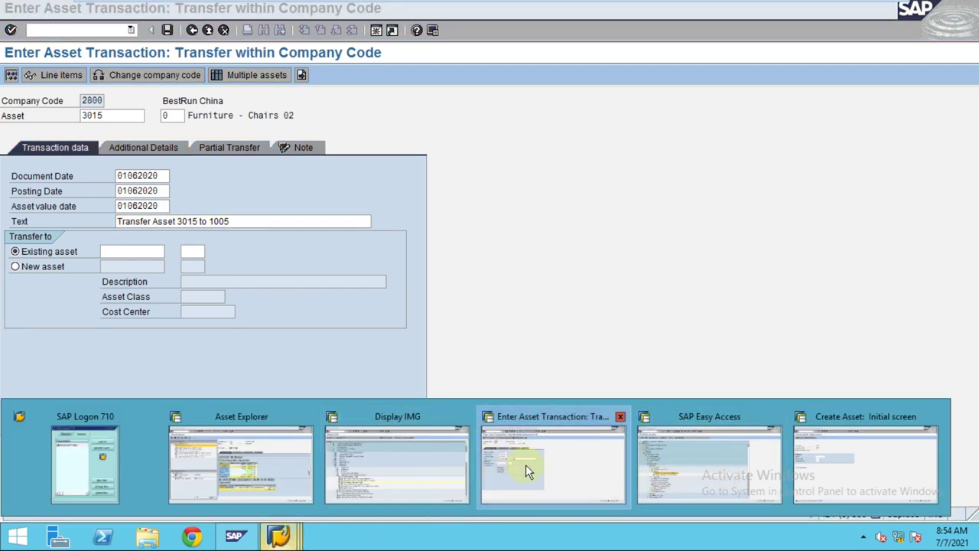
pyautogui.click(228, 465)
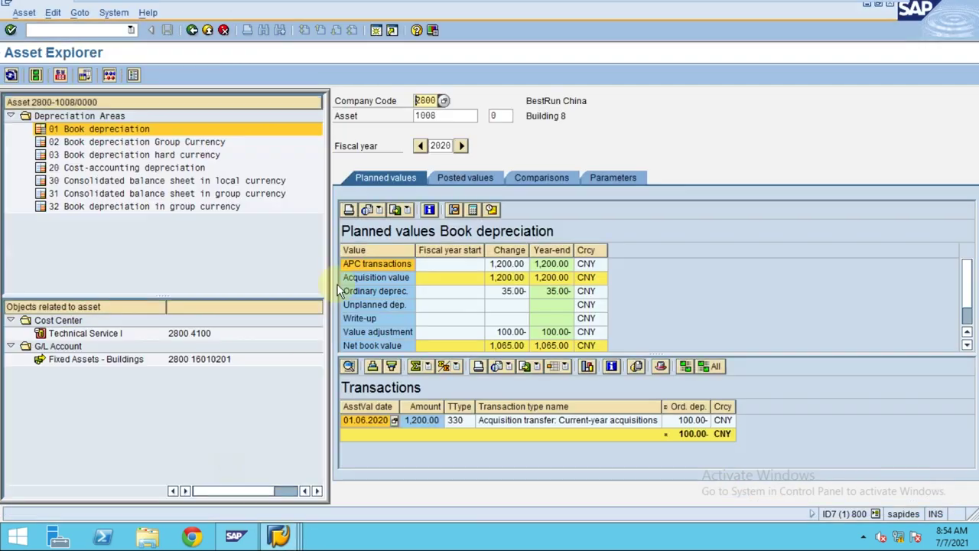
pyautogui.press('Tab')
pyautogui.write('1001')
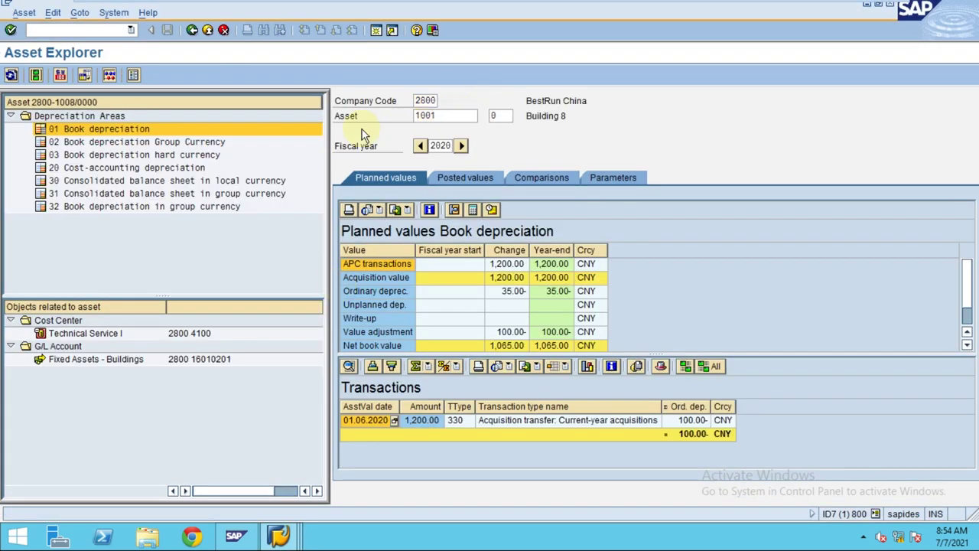
pyautogui.press('Return')
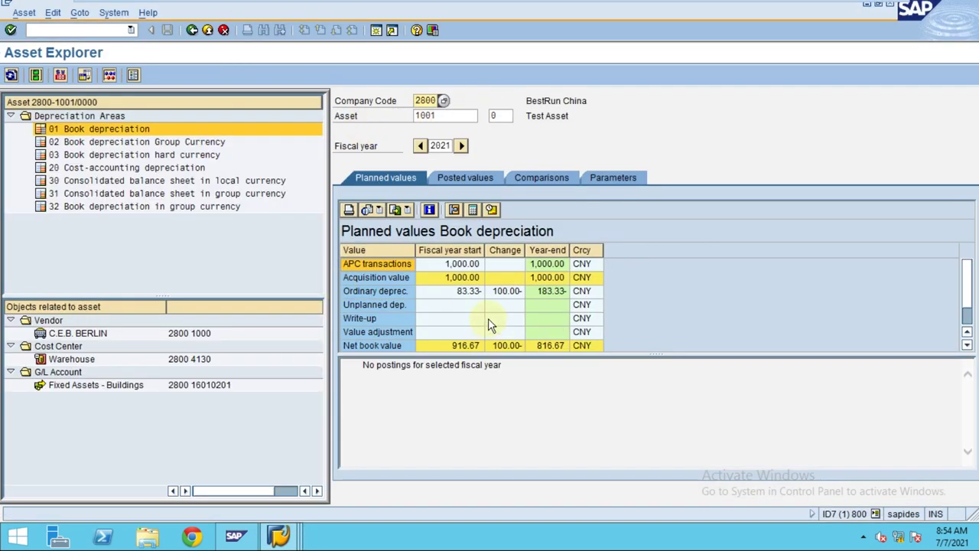
pyautogui.click(461, 179)
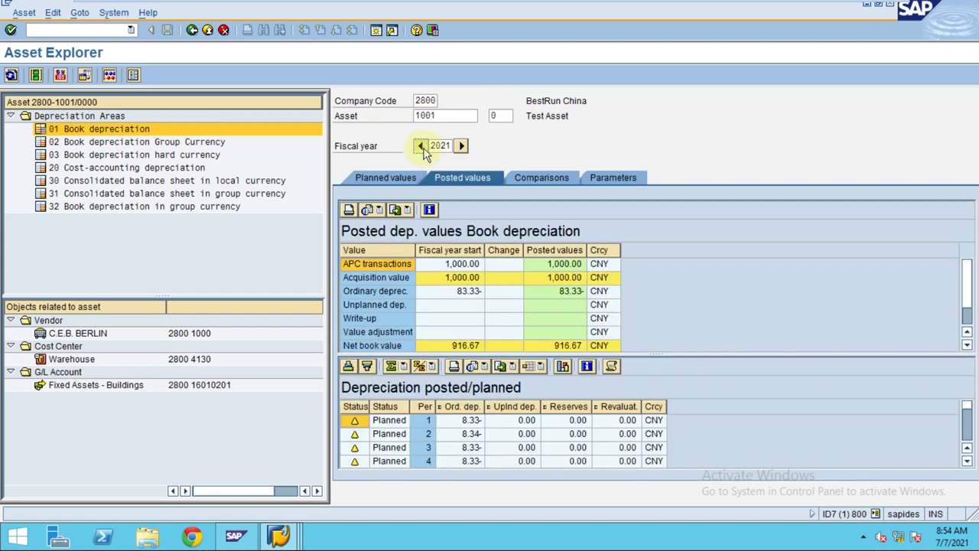
pyautogui.click(421, 146)
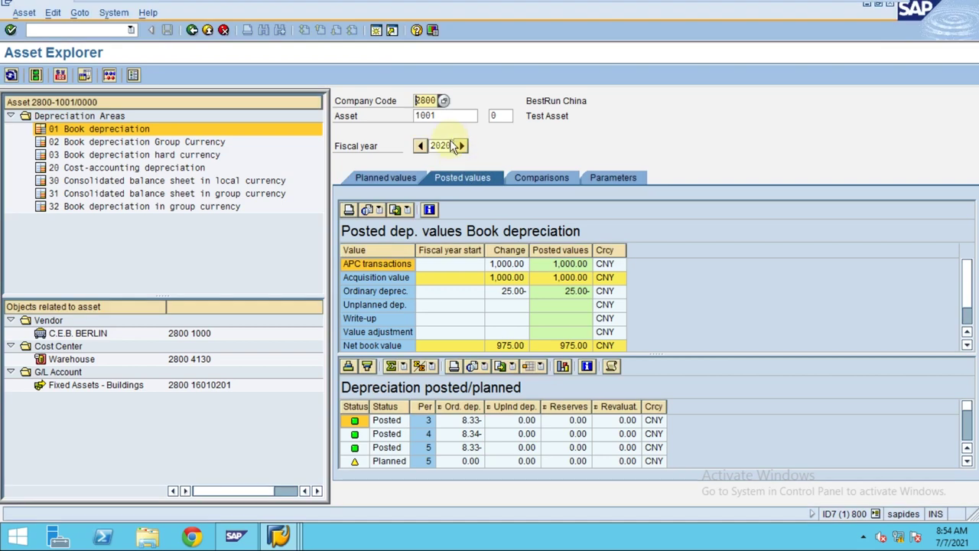
# Display asset 3015 in Asset Explorer and examine its posted acquisition value and depreciation for 2021
pyautogui.press('Tab')
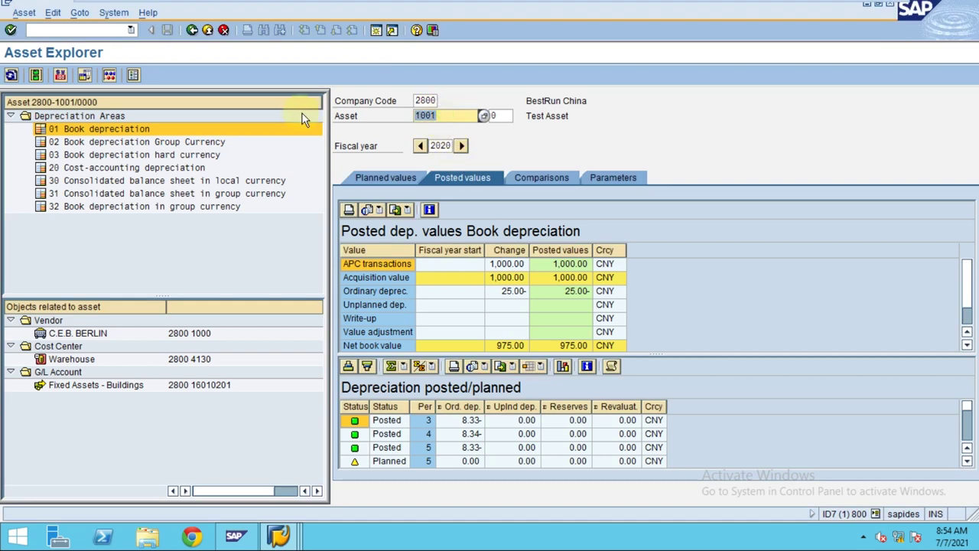
pyautogui.write('3015')
pyautogui.press('Return')
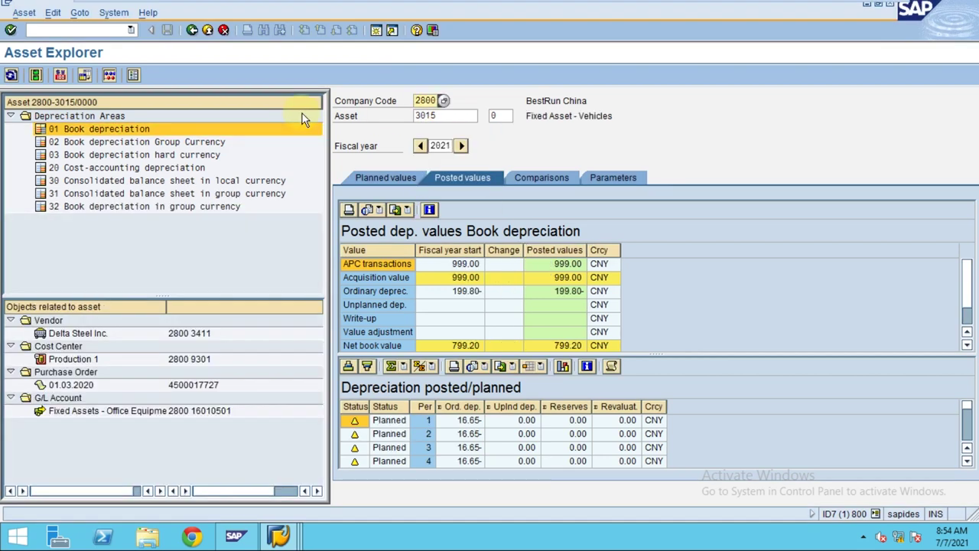
pyautogui.click(470, 282)
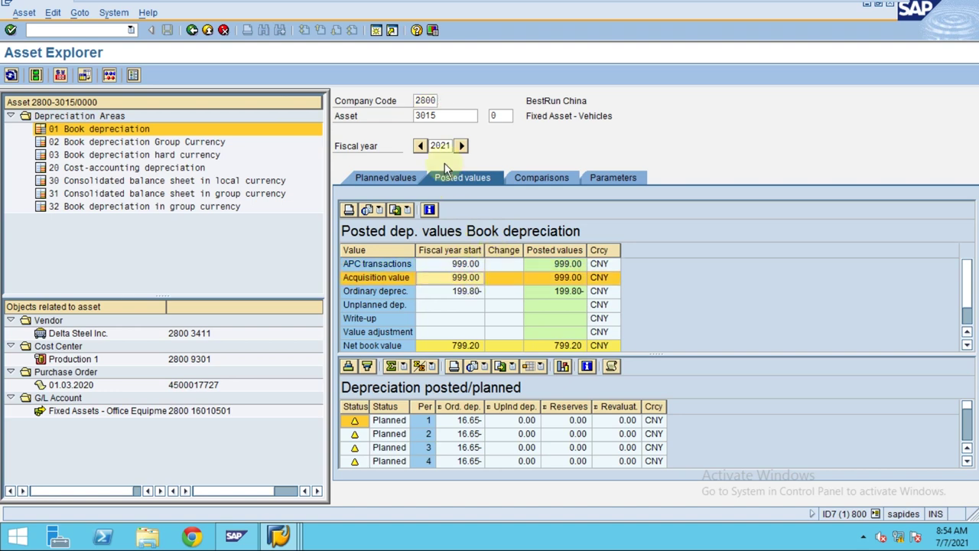
pyautogui.doubleClick(442, 116)
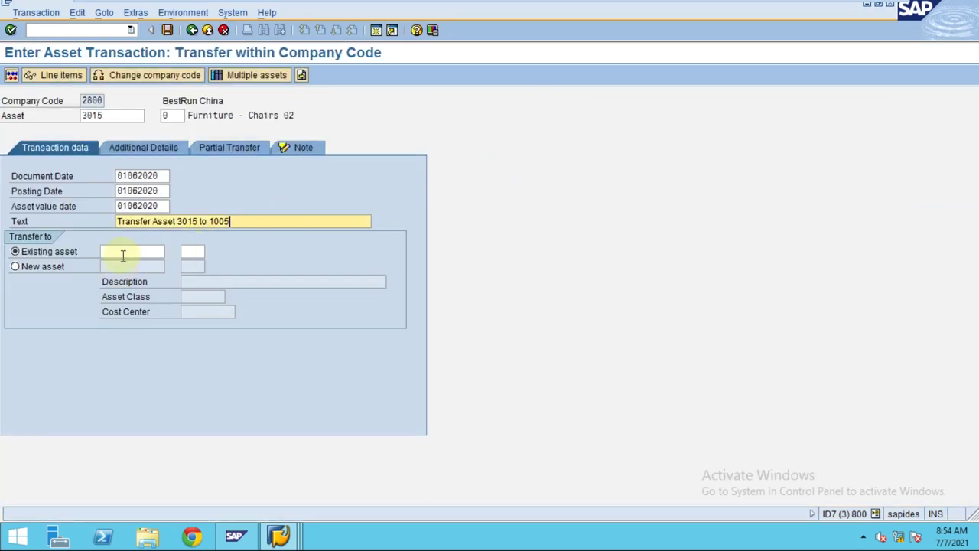
# Return to the transfer entry and enter existing asset 1001 as the receiving asset
pyautogui.click(122, 253)
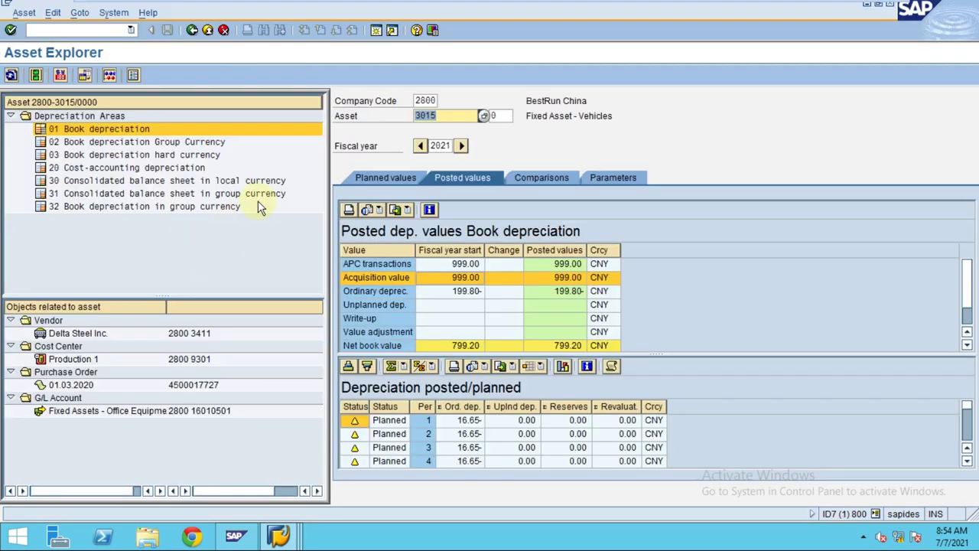
pyautogui.doubleClick(443, 115)
pyautogui.press('Delete')
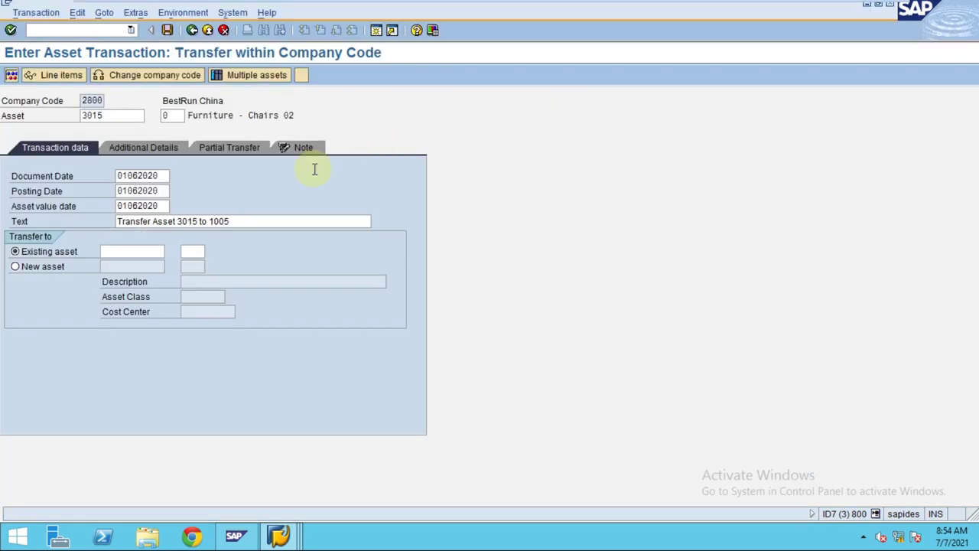
pyautogui.click(151, 252)
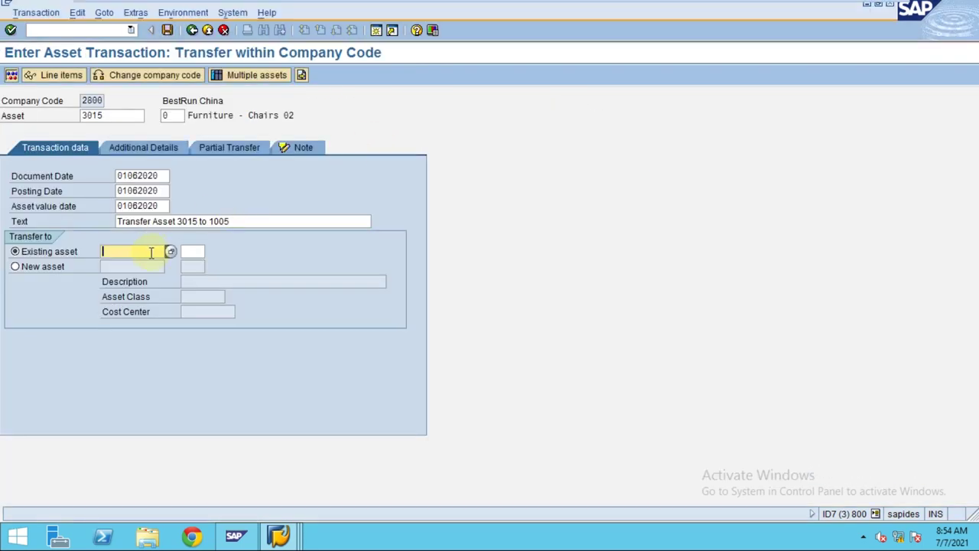
pyautogui.write('1001')
pyautogui.press('Return')
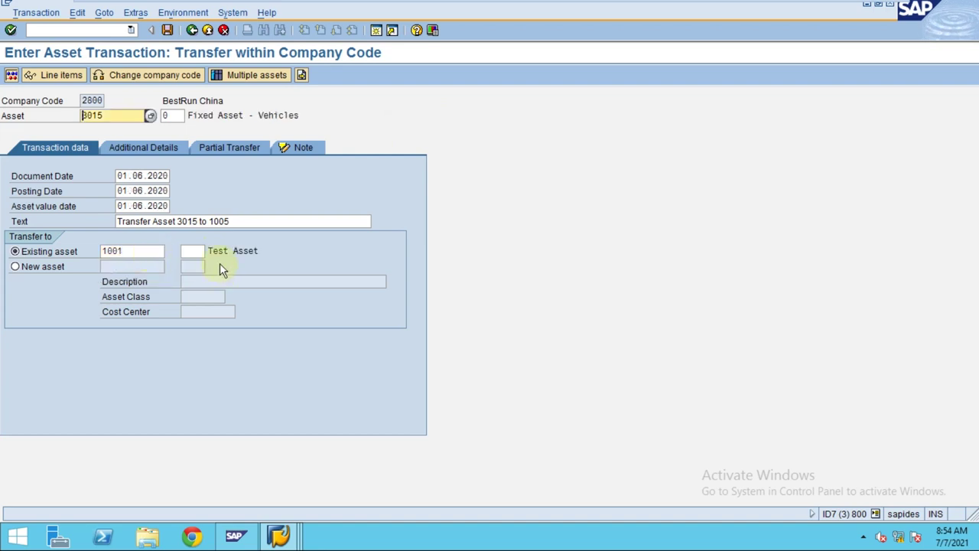
# Review the additional details of the transfer and set the partial transfer's posted amount to 99.00
pyautogui.click(229, 221)
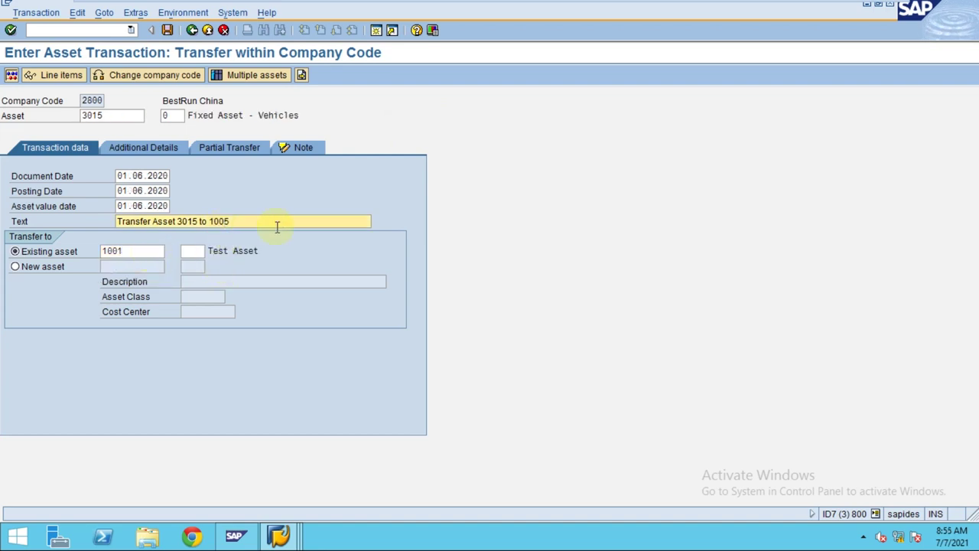
pyautogui.click(151, 147)
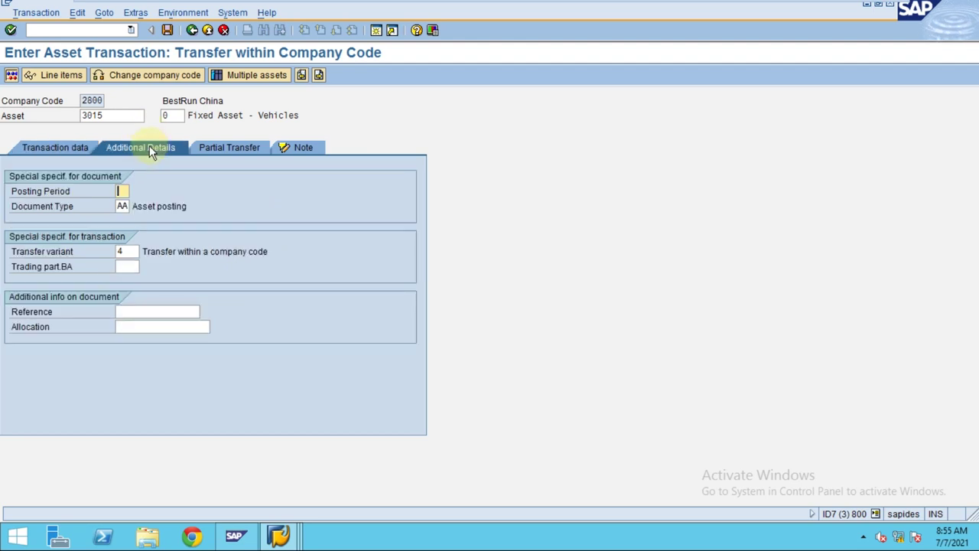
pyautogui.click(216, 150)
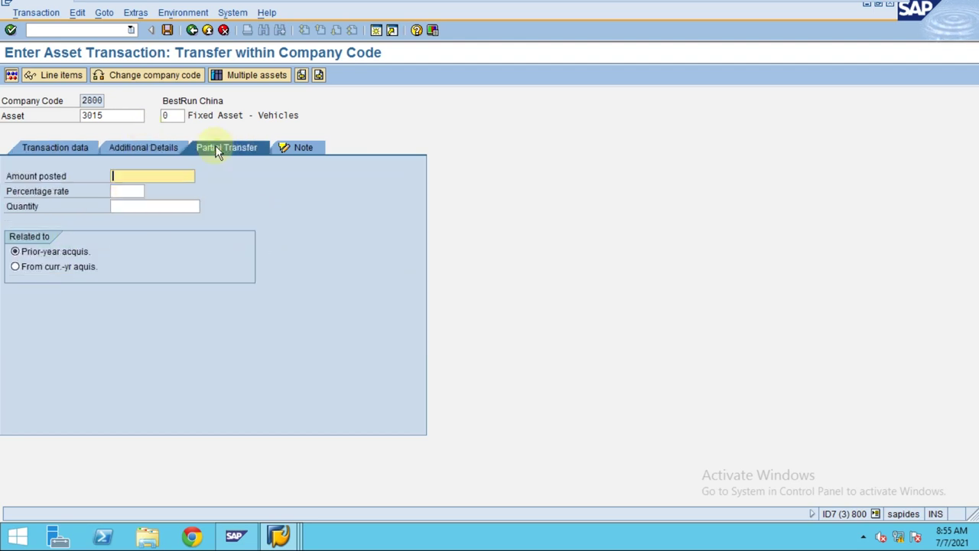
pyautogui.click(152, 178)
pyautogui.write('99')
pyautogui.press('Return')
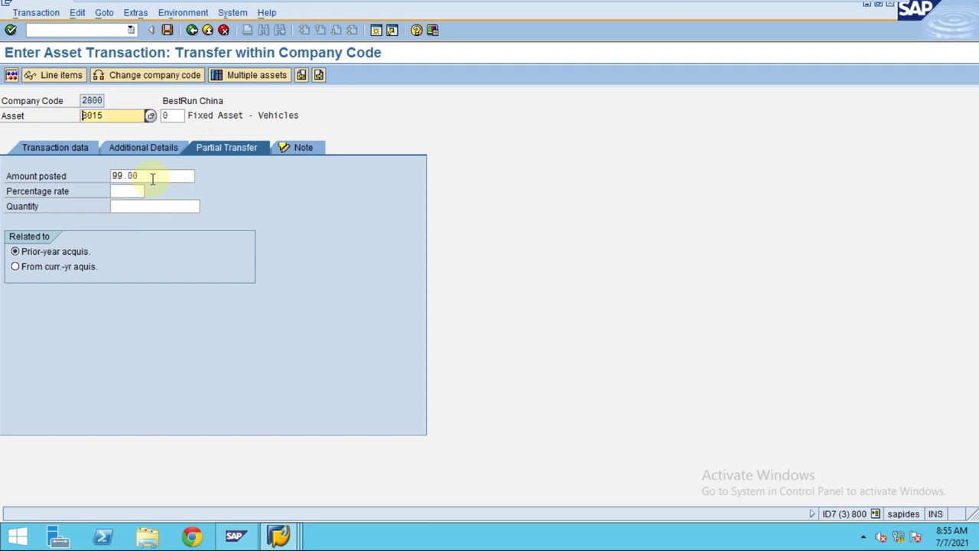
# Try to simulate the partial transfer of 99.00 related to prior-year acquisitions
pyautogui.click(11, 75)
pyautogui.click(11, 75)
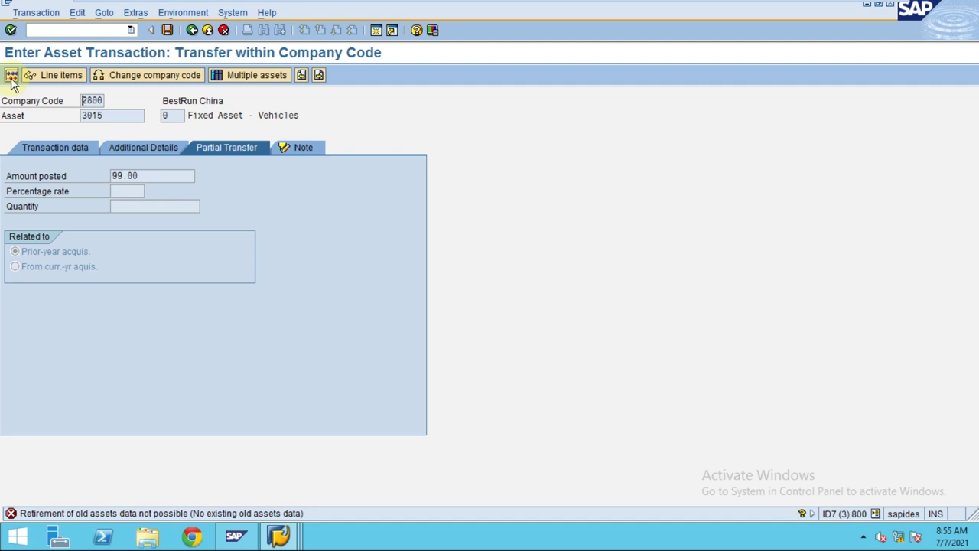
pyautogui.press('Return')
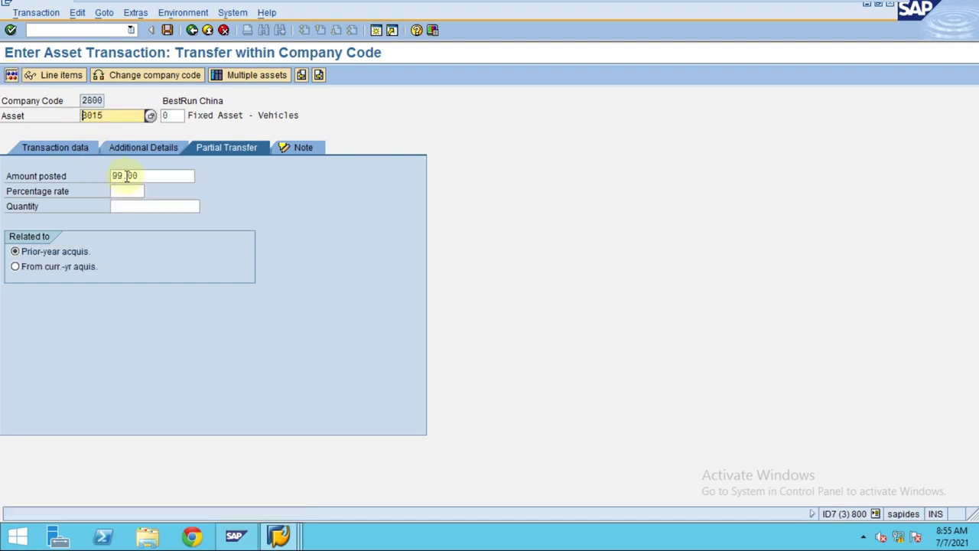
pyautogui.moveTo(143, 178); pyautogui.dragTo(102, 176)
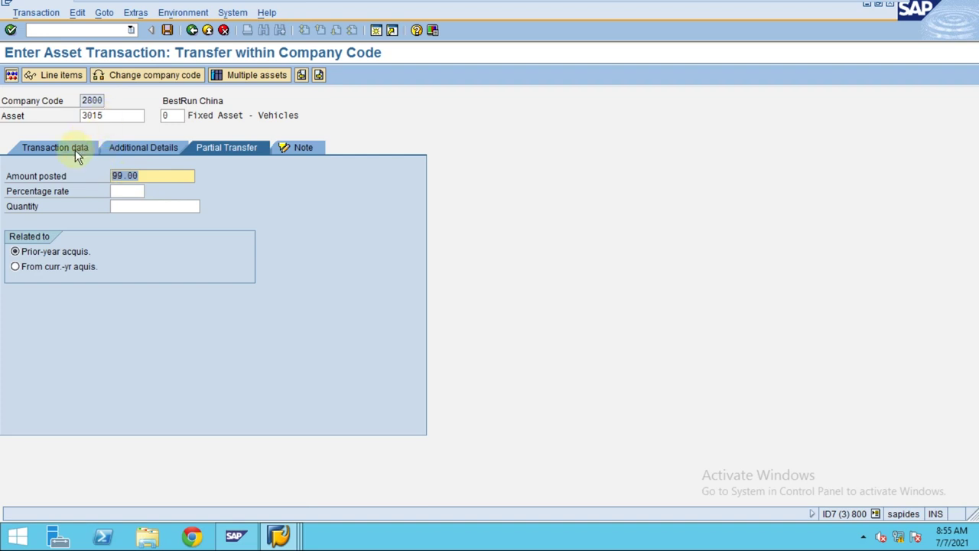
pyautogui.press('Return')
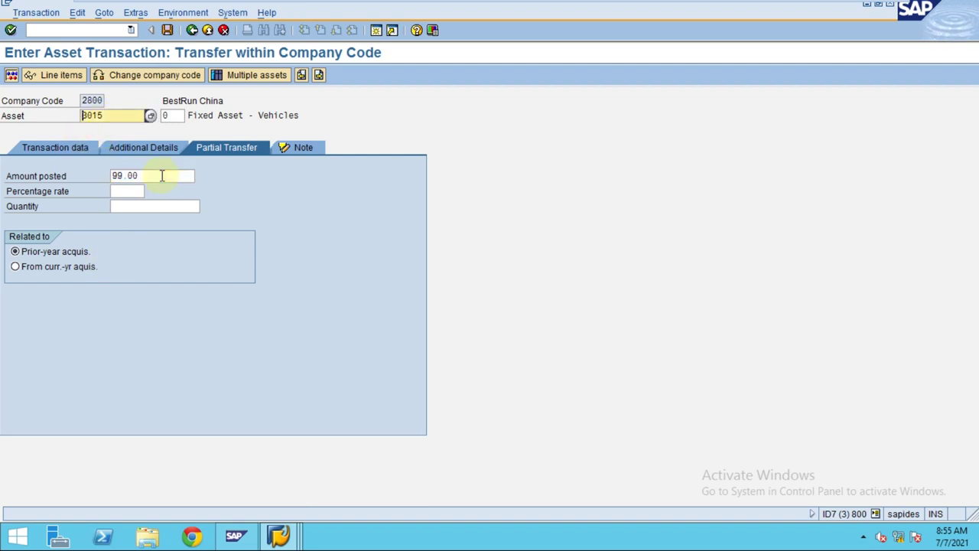
pyautogui.click(11, 75)
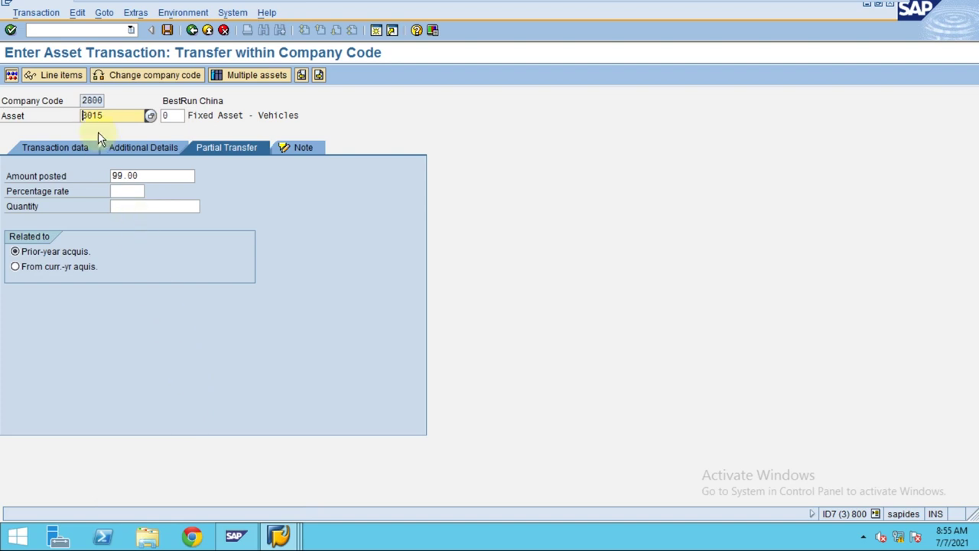
# Relate the partial transfer to current-year acquisitions, then simulate the posting to review its line items and return to the entry
pyautogui.moveTo(110, 116); pyautogui.dragTo(84, 115)
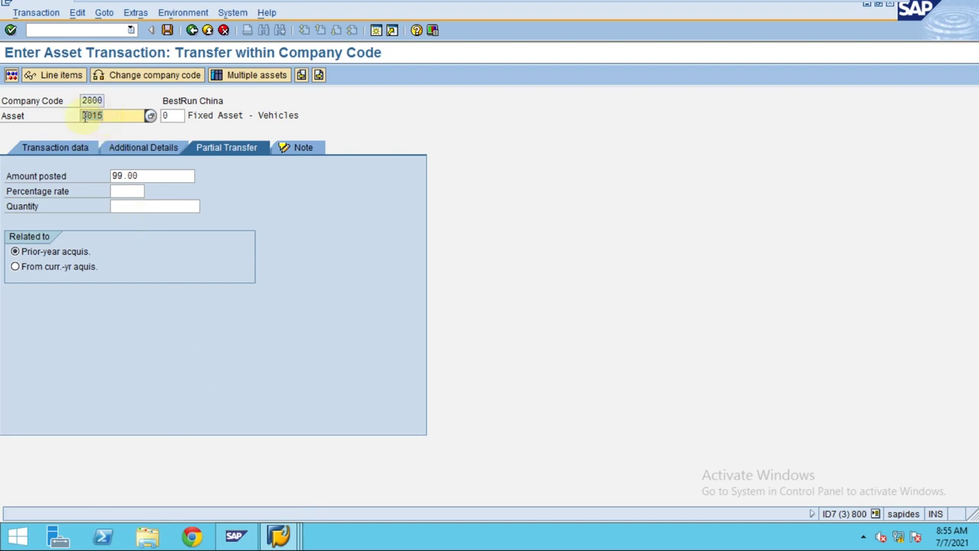
pyautogui.click(23, 266)
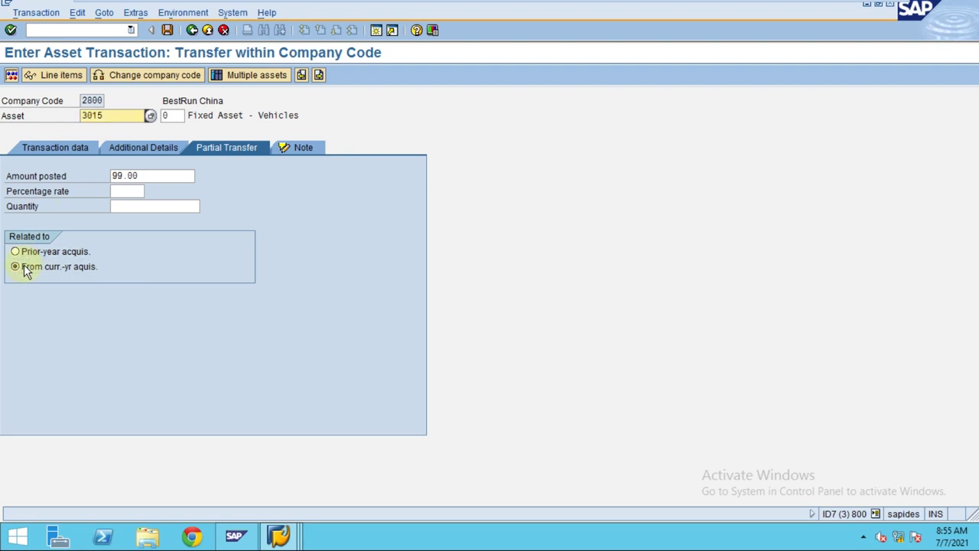
pyautogui.click(12, 74)
pyautogui.click(24, 85)
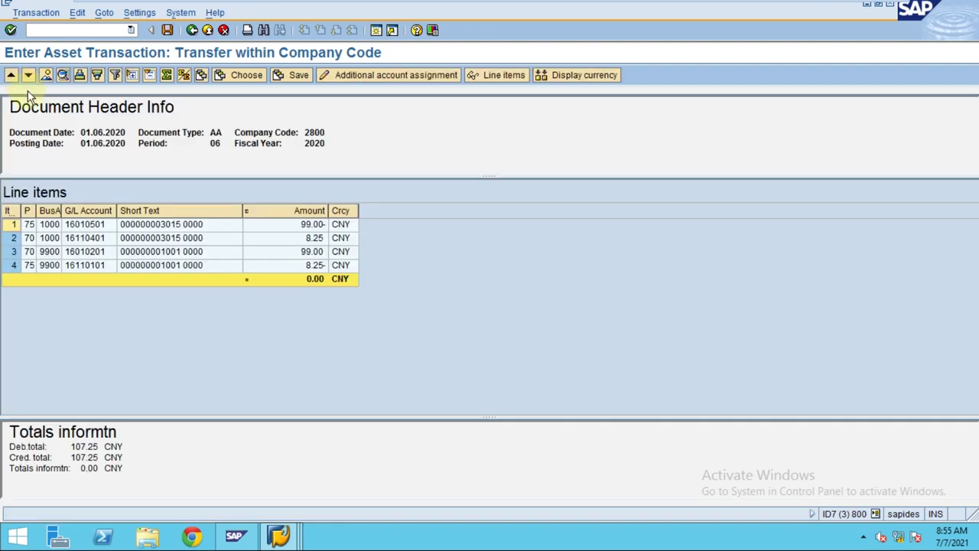
pyautogui.moveTo(493, 415); pyautogui.dragTo(466, 318)
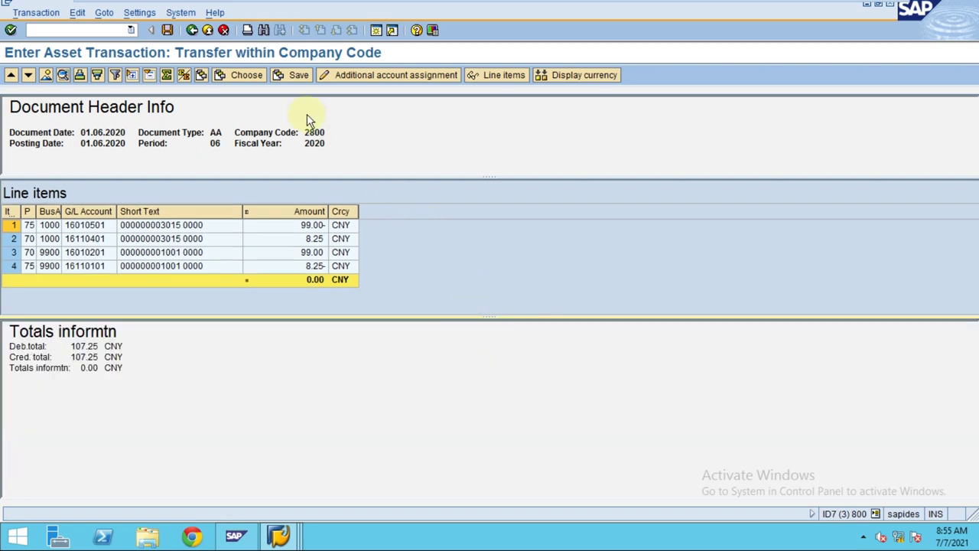
pyautogui.click(191, 29)
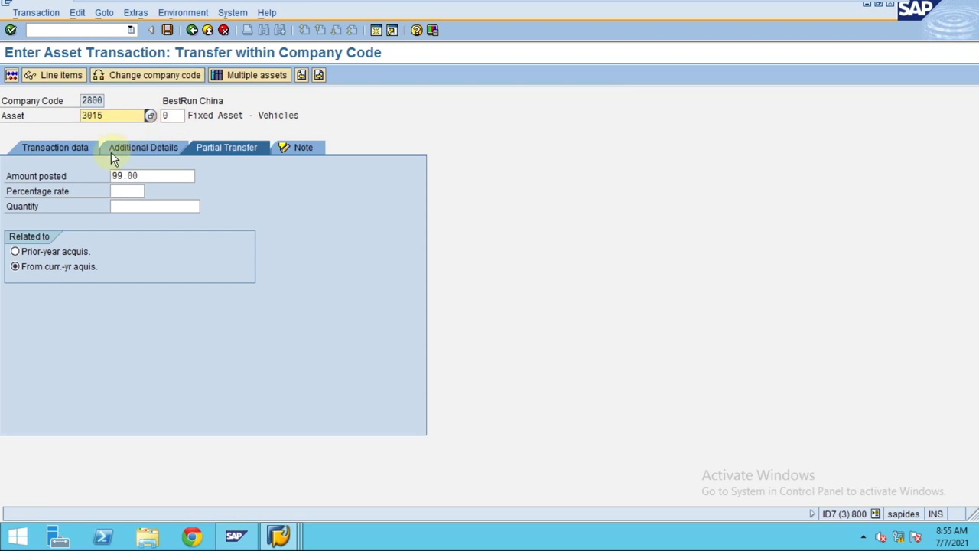
# Switch to Asset Explorer, display asset 3012 and examine its posted book depreciation values
pyautogui.click(280, 538)
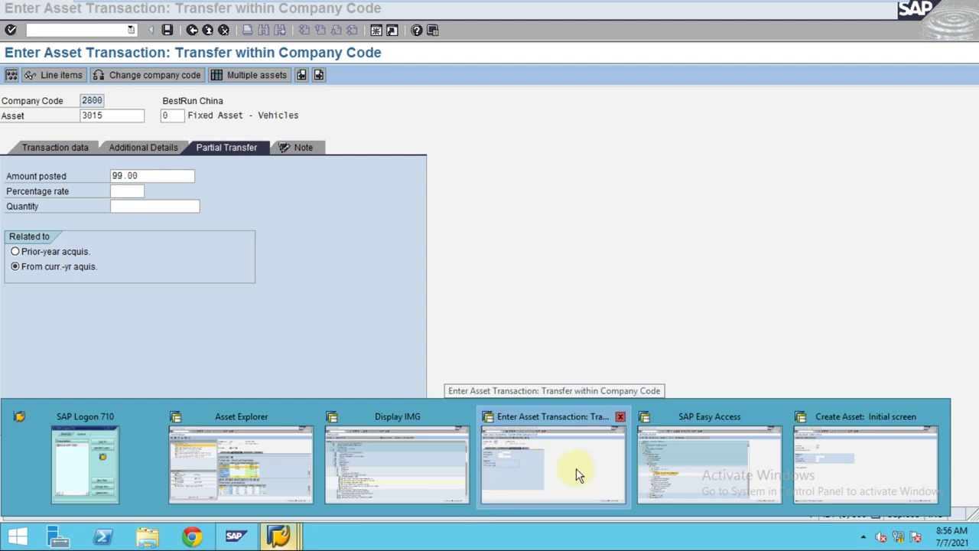
pyautogui.click(229, 461)
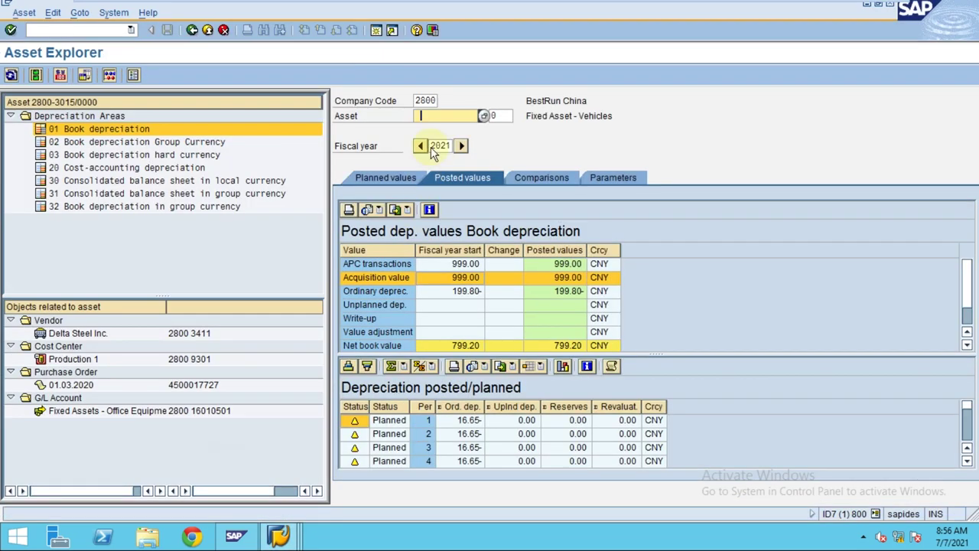
pyautogui.write('3012')
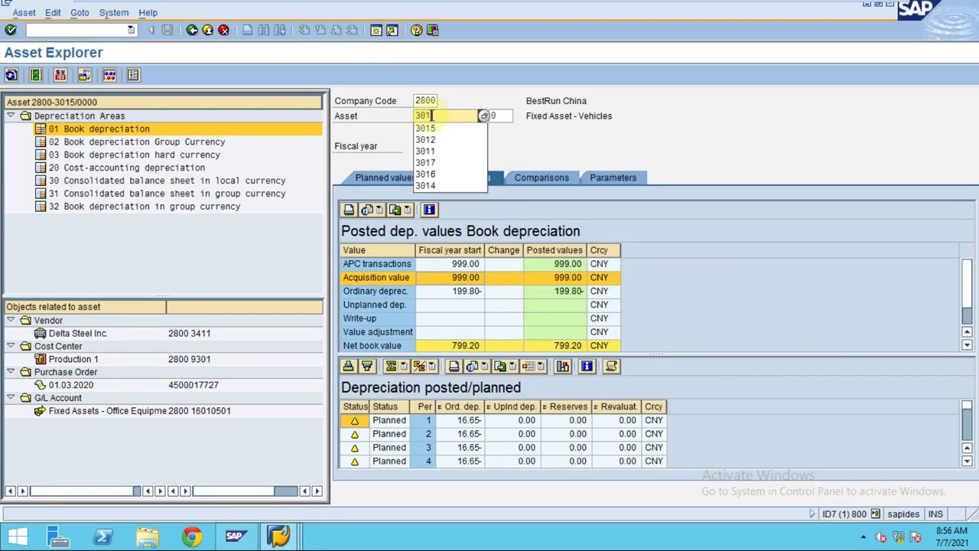
pyautogui.press('Return')
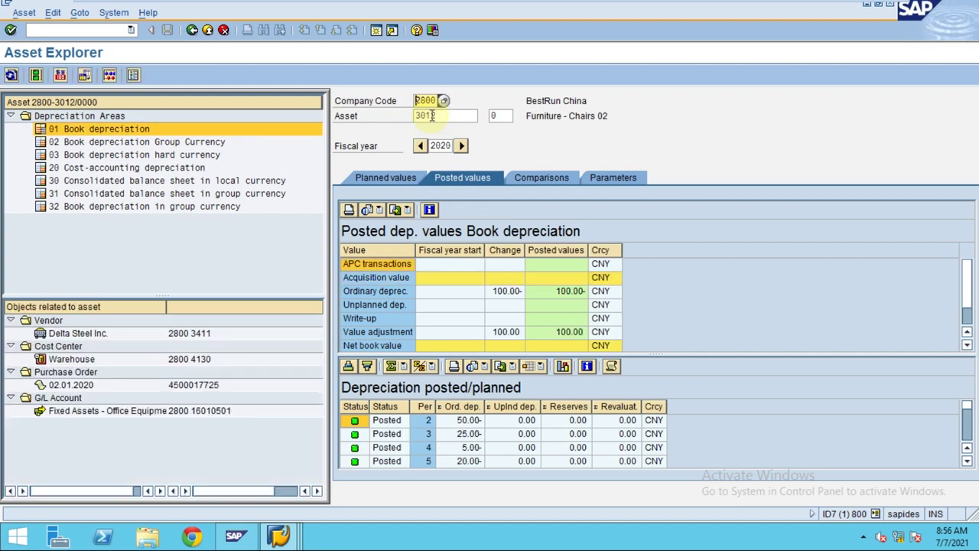
pyautogui.click(551, 295)
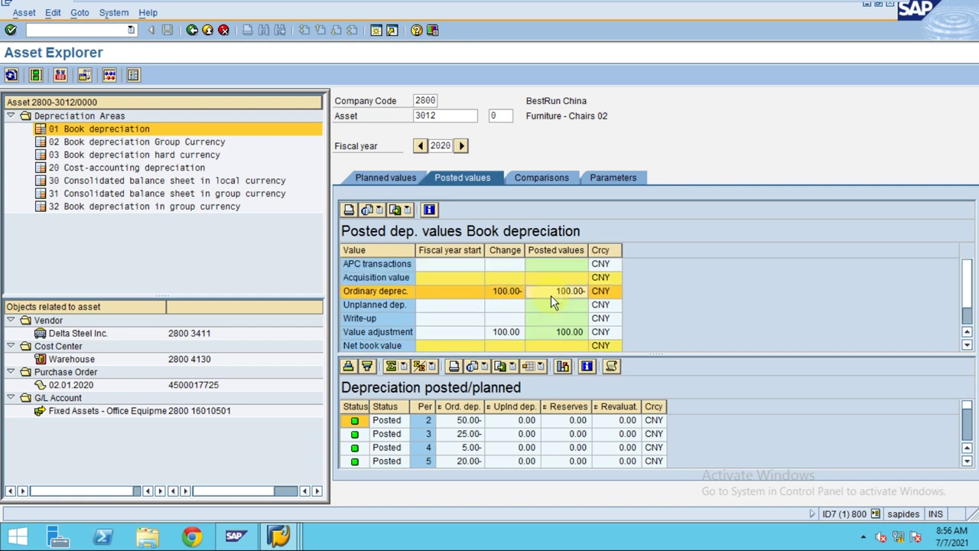
pyautogui.scroll(-1, 551, 298)
# Return to the transfer entry, simulate the partial transfer from asset 3015 to asset 1001, then post it and leave the transaction
pyautogui.hotkey('alt', 'Tab')
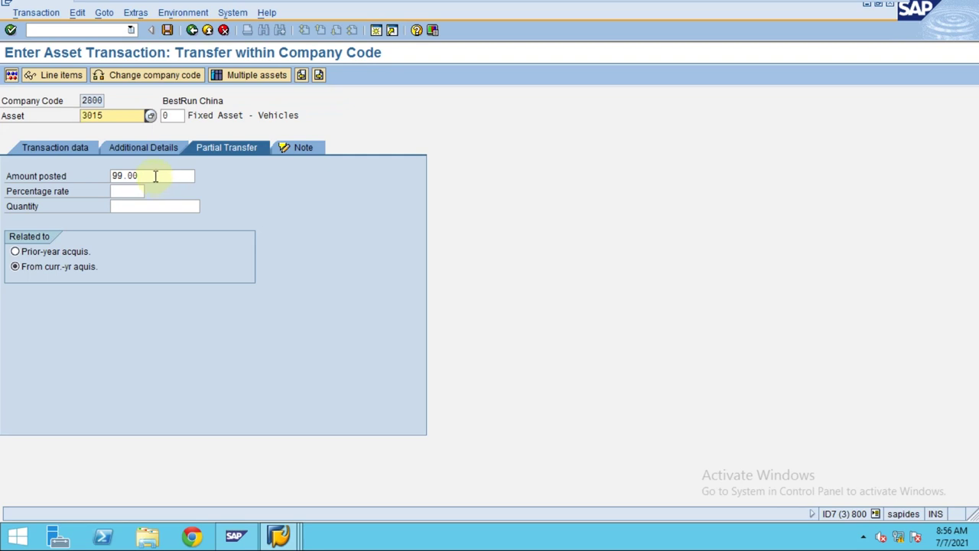
pyautogui.click(131, 148)
pyautogui.click(65, 146)
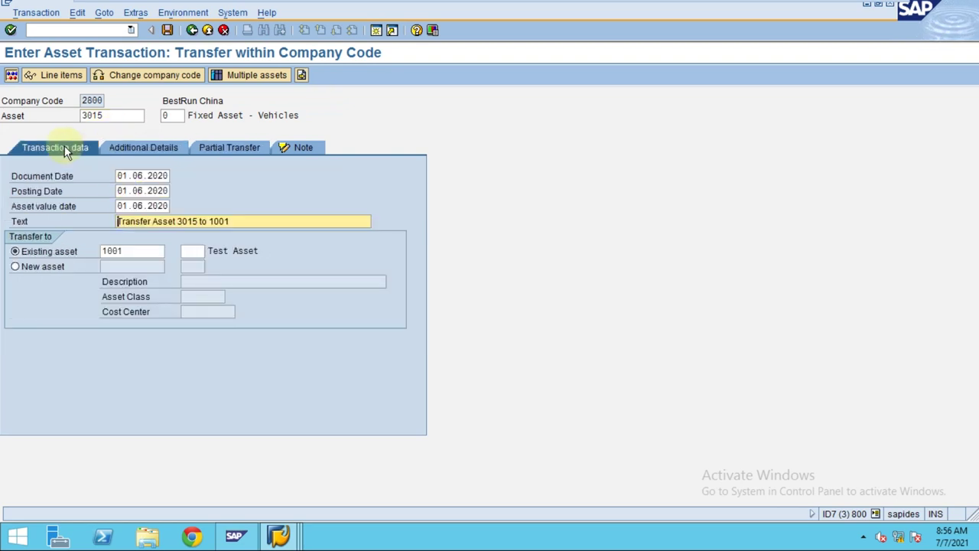
pyautogui.click(11, 74)
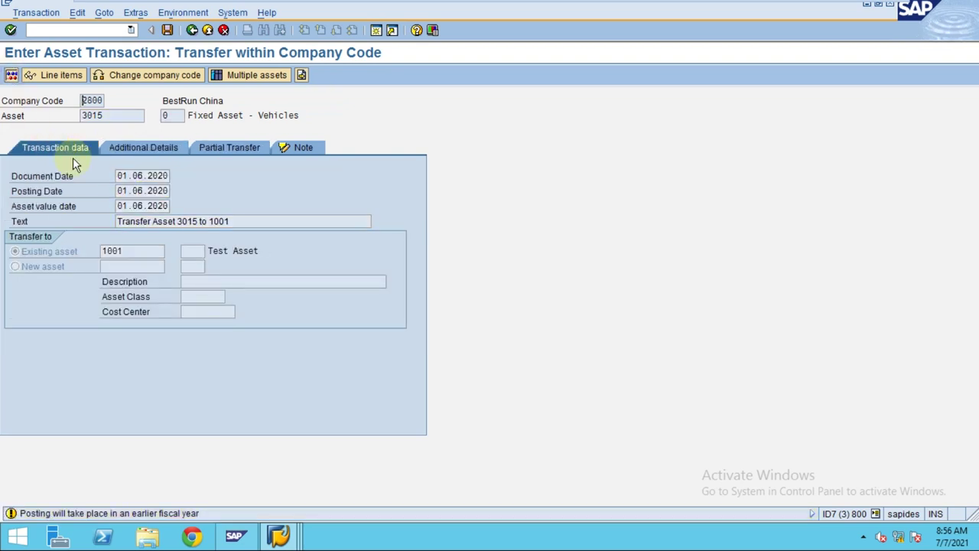
pyautogui.press('Return')
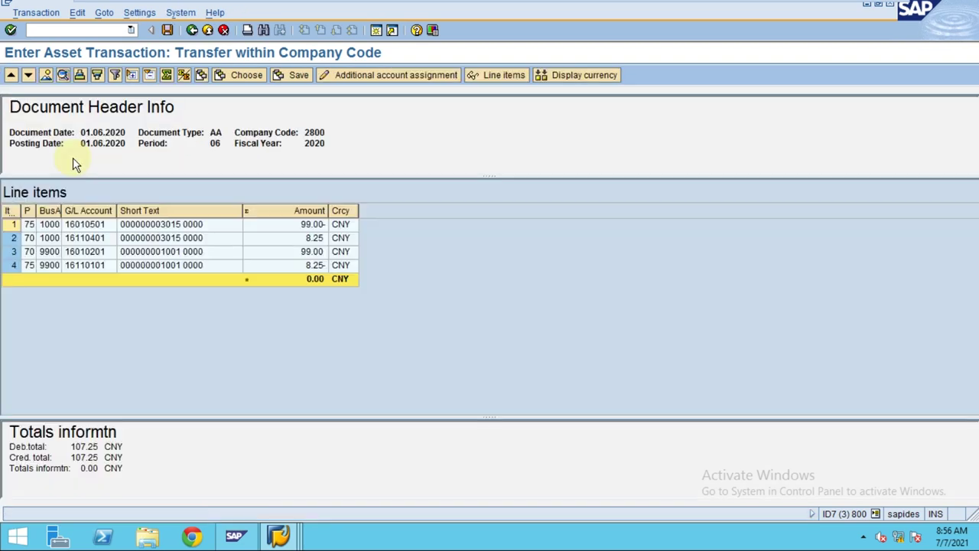
pyautogui.click(168, 31)
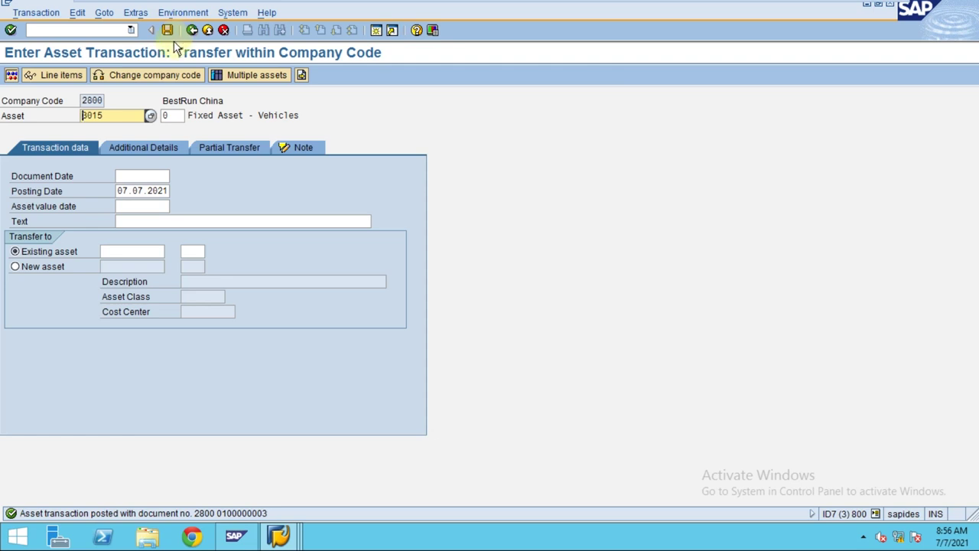
pyautogui.click(35, 19)
pyautogui.click(349, 148)
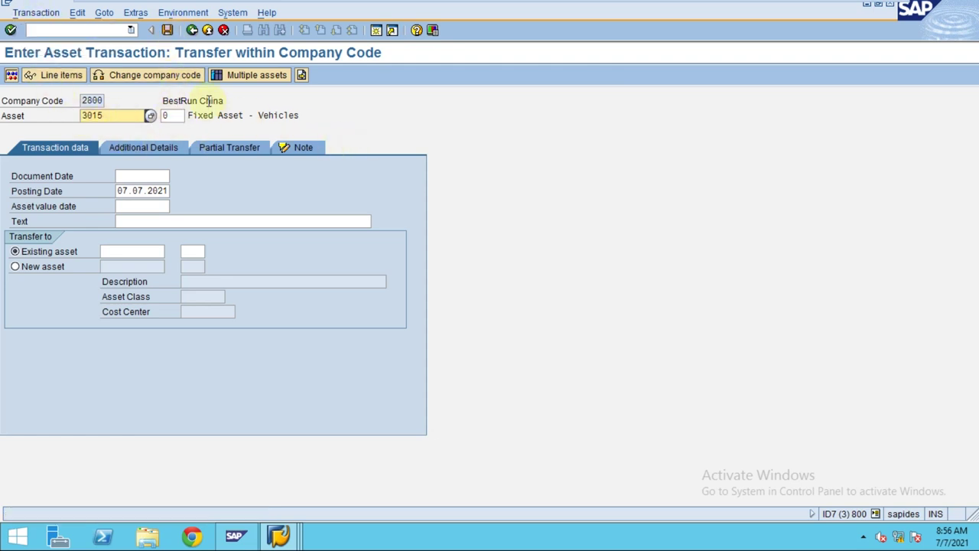
pyautogui.click(192, 30)
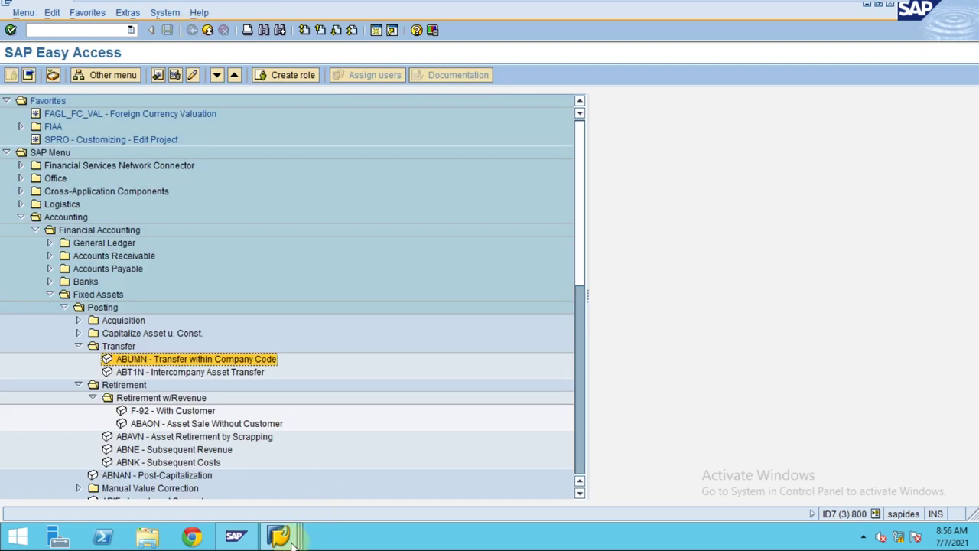
# Go back to Asset Explorer and compare asset 3012's ordinary depreciation with its value adjustment
pyautogui.moveTo(280, 533)
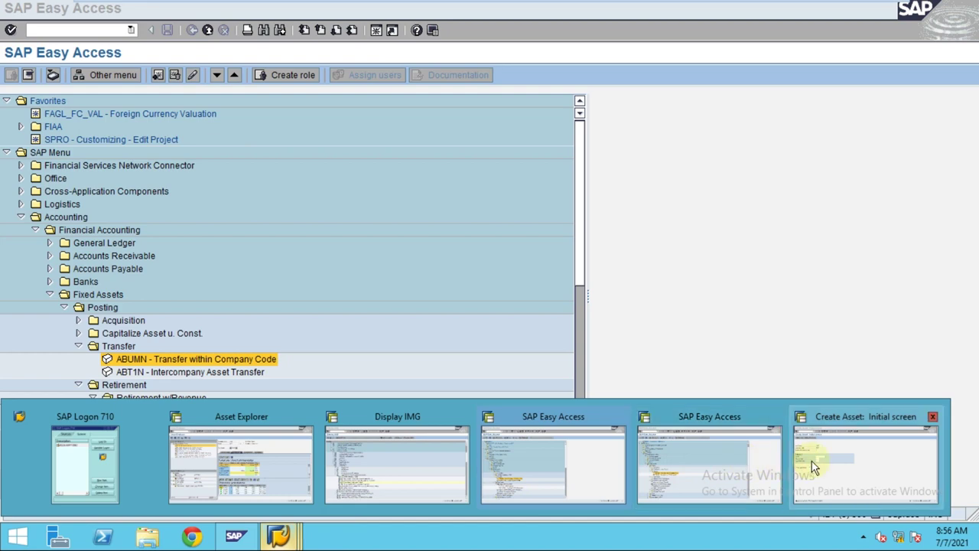
pyautogui.click(216, 479)
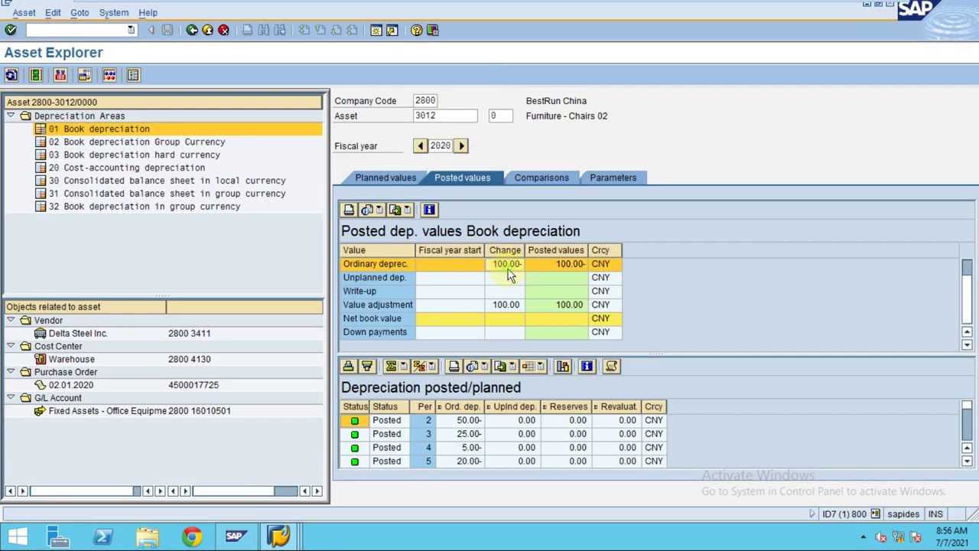
pyautogui.scroll(1, 514, 286)
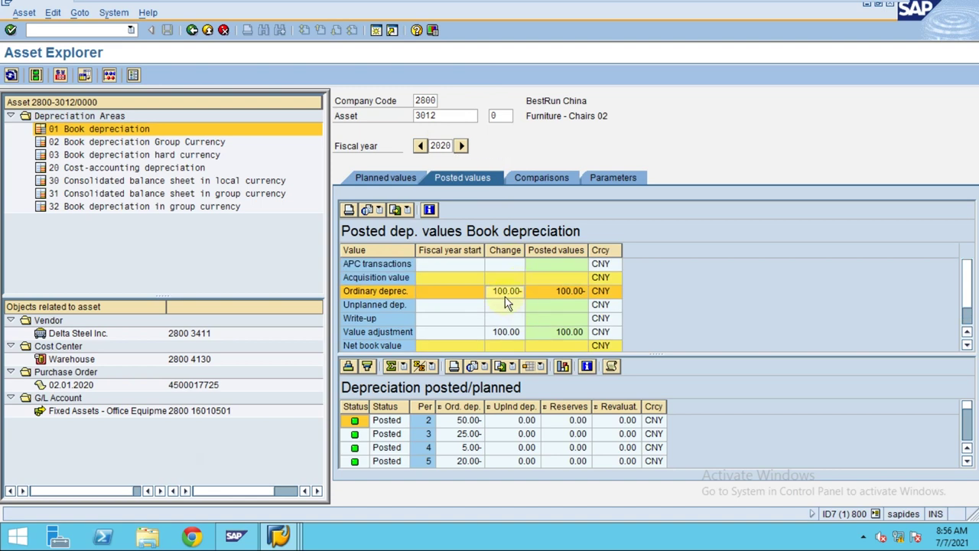
pyautogui.scroll(-1, 505, 303)
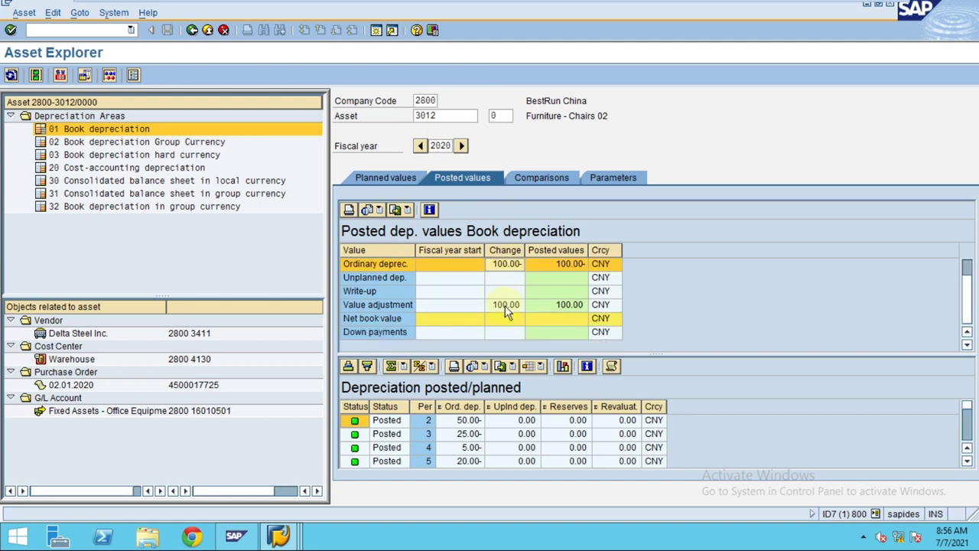
pyautogui.scroll(1, 505, 305)
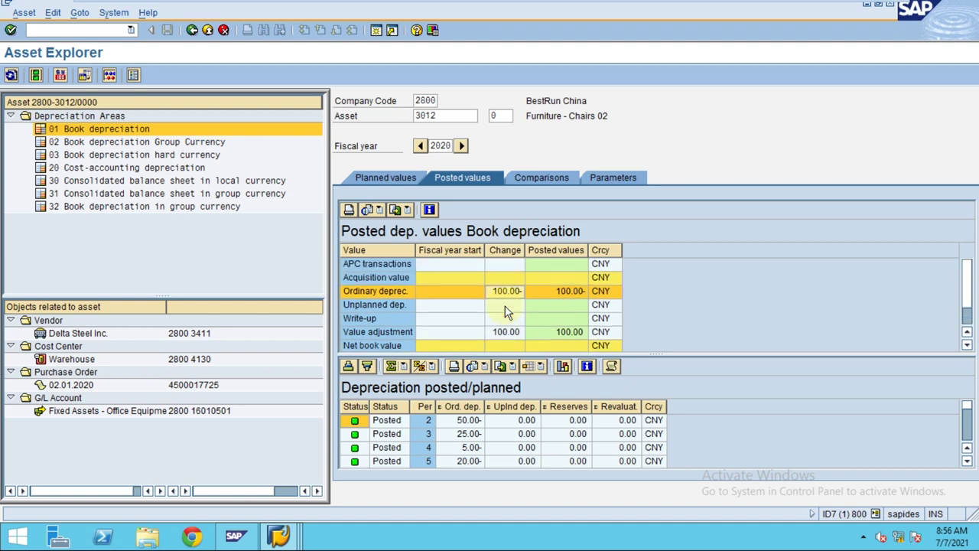
pyautogui.moveTo(327, 285); pyautogui.dragTo(311, 284)
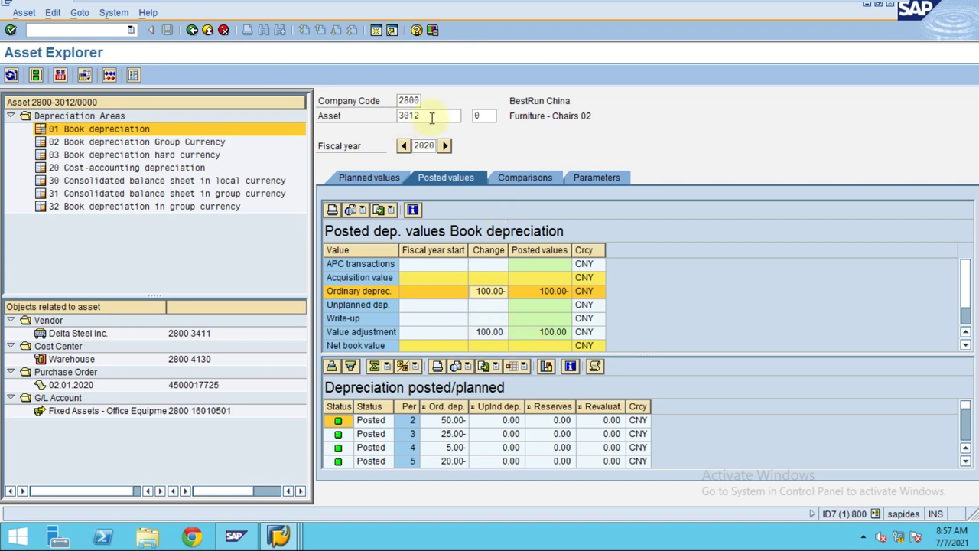
# Display asset 1008 in Asset Explorer for fiscal year 2020 and examine its value adjustment
pyautogui.moveTo(448, 115); pyautogui.dragTo(326, 126)
pyautogui.write('1008')
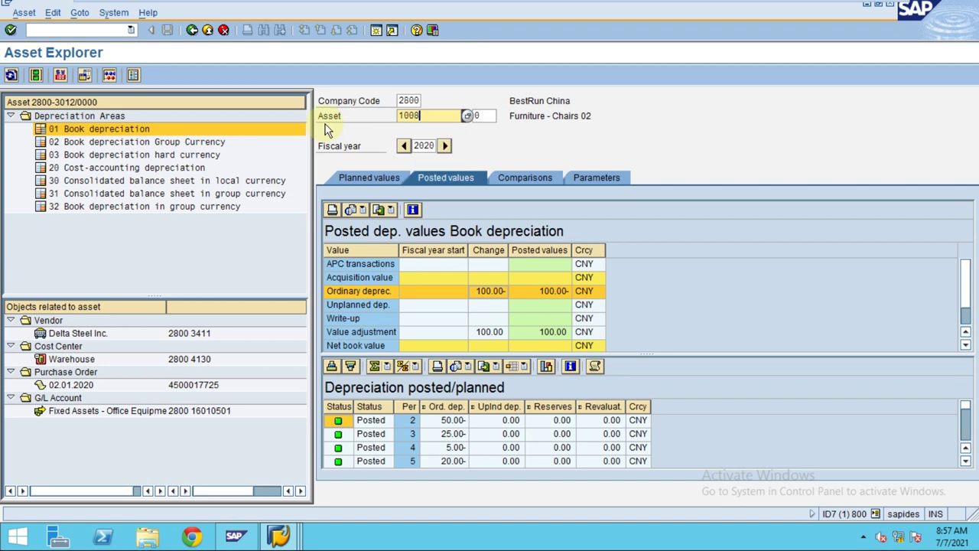
pyautogui.press('Return')
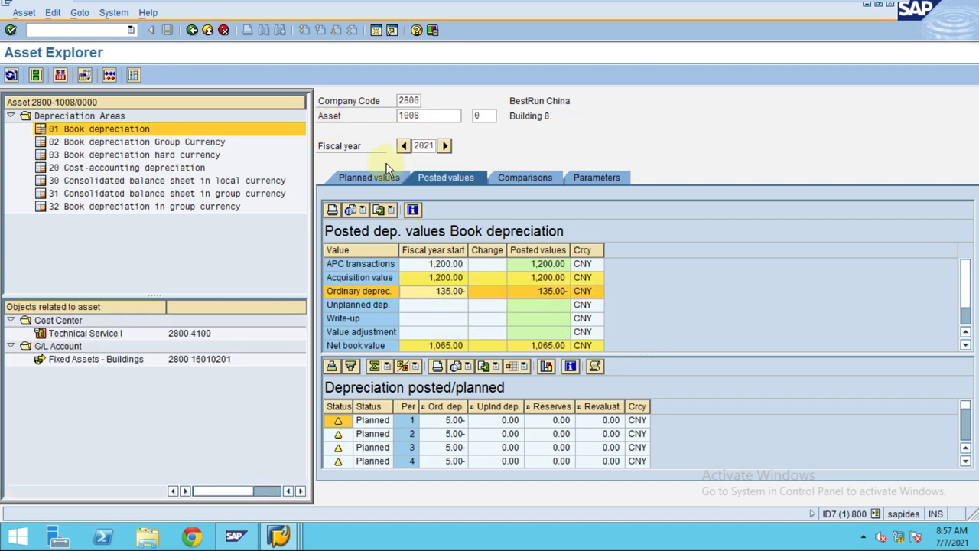
pyautogui.click(403, 146)
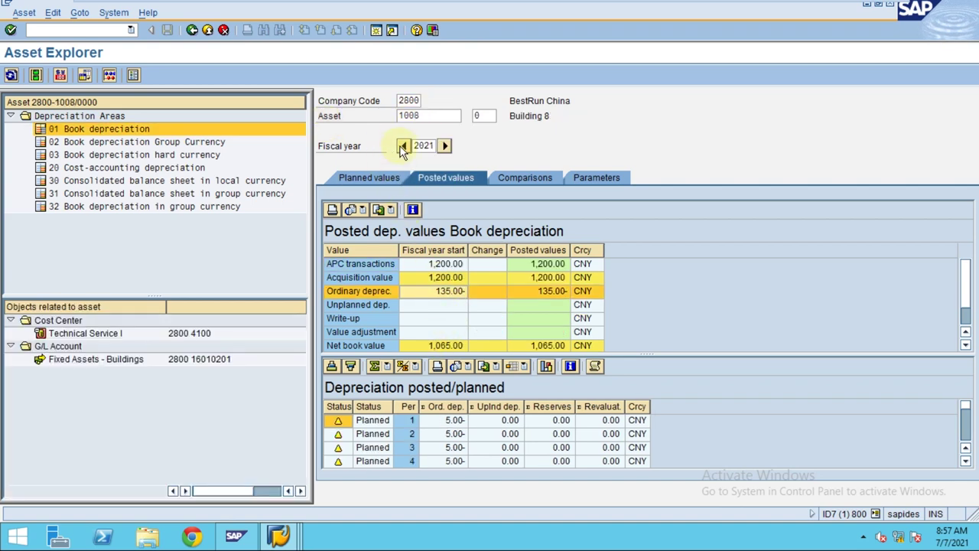
pyautogui.click(491, 334)
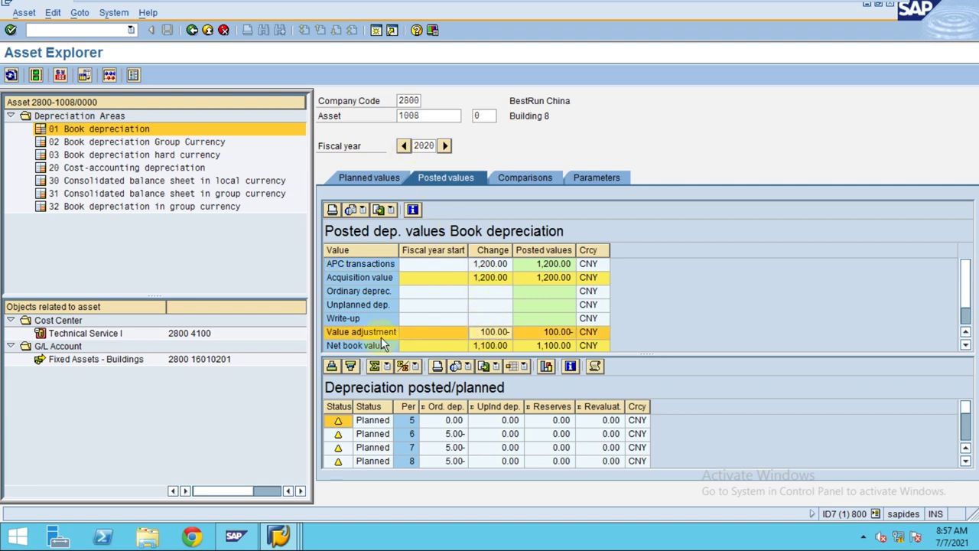
# In a new session, start AFAB and execute a depreciation test run for company code 2800, fiscal year 2020, period 6, with assets listed
pyautogui.click(375, 29)
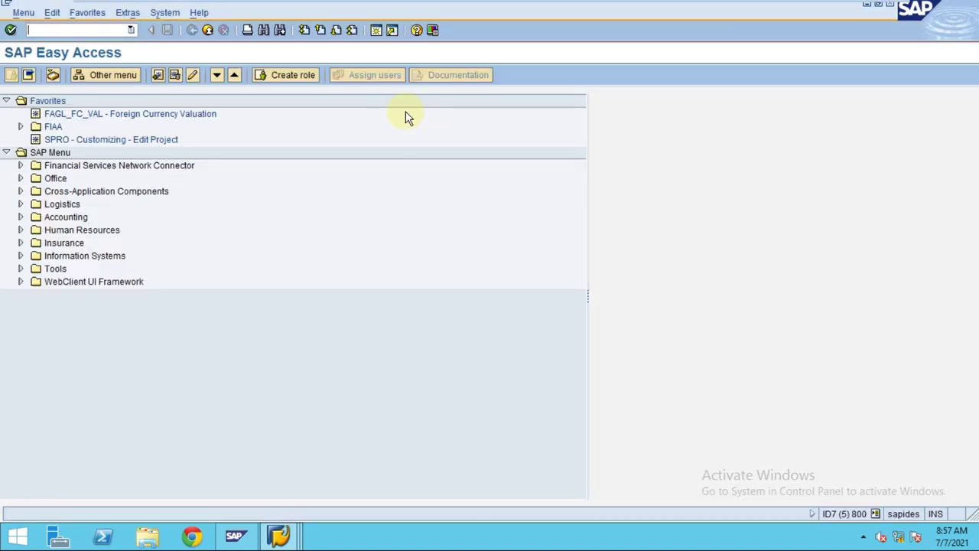
pyautogui.write('afab')
pyautogui.press('Return')
pyautogui.click(178, 159)
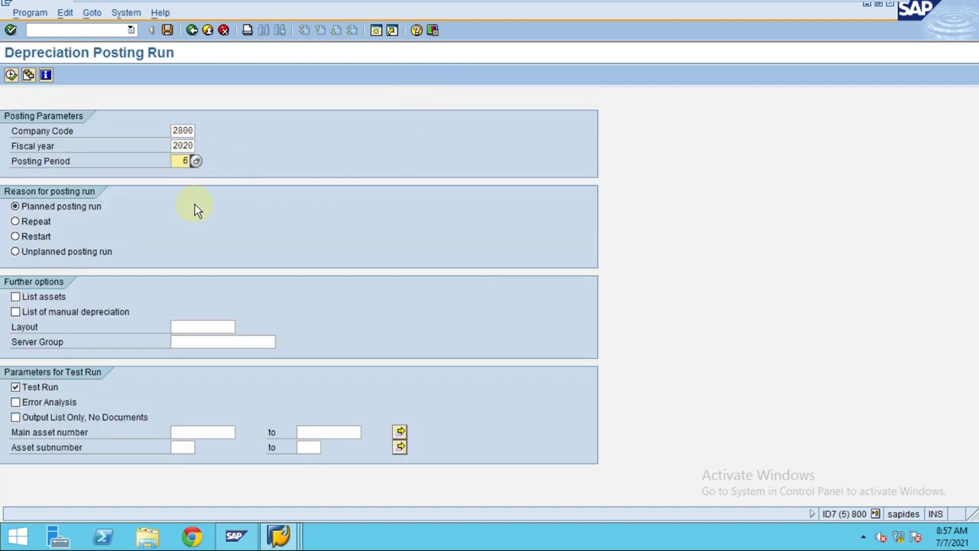
pyautogui.write('6')
pyautogui.click(62, 291)
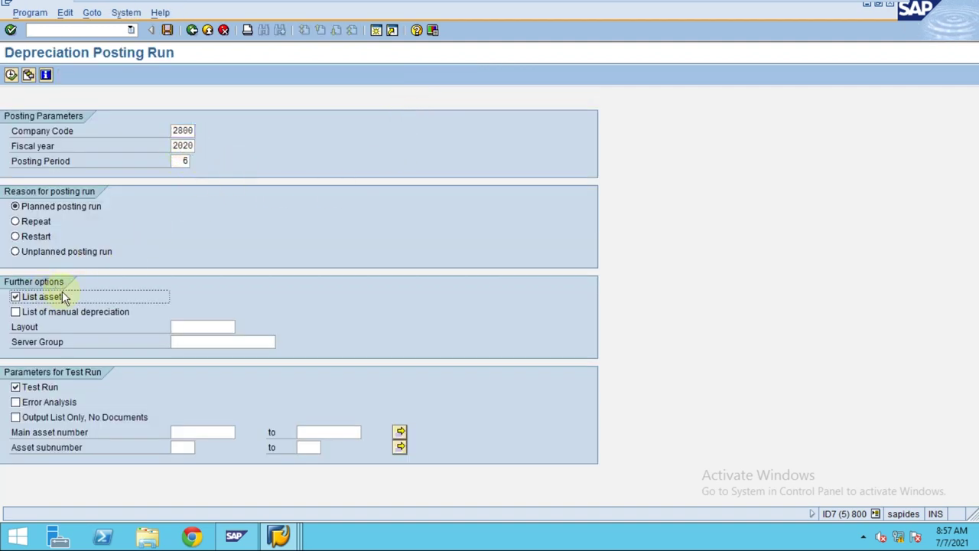
pyautogui.click(10, 74)
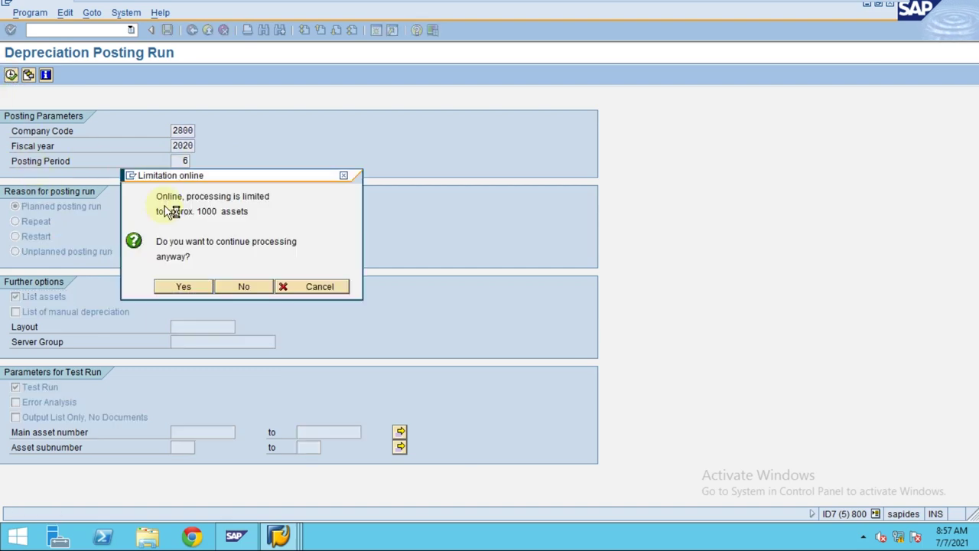
pyautogui.press('Return')
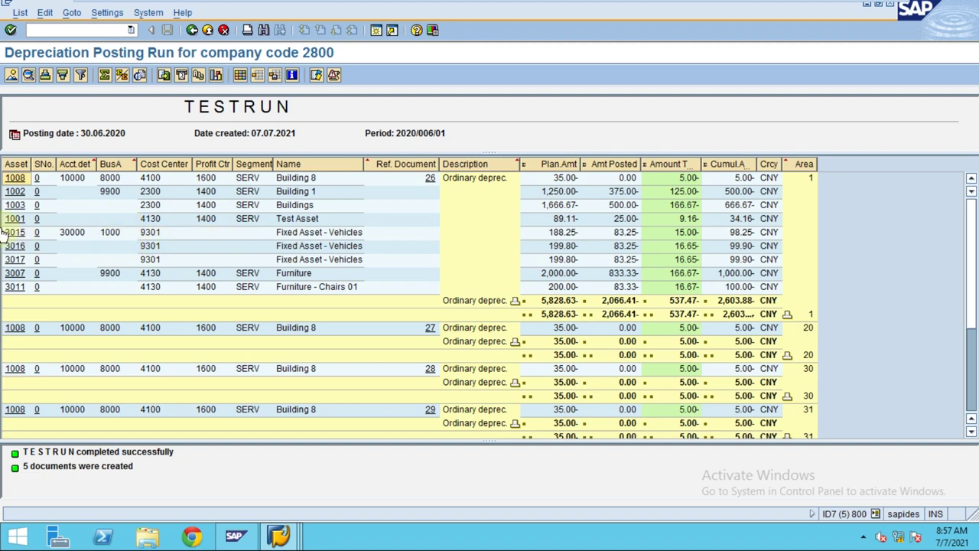
# Filter the test run list by asset number to show only assets 1008 and 3012
pyautogui.click(17, 163)
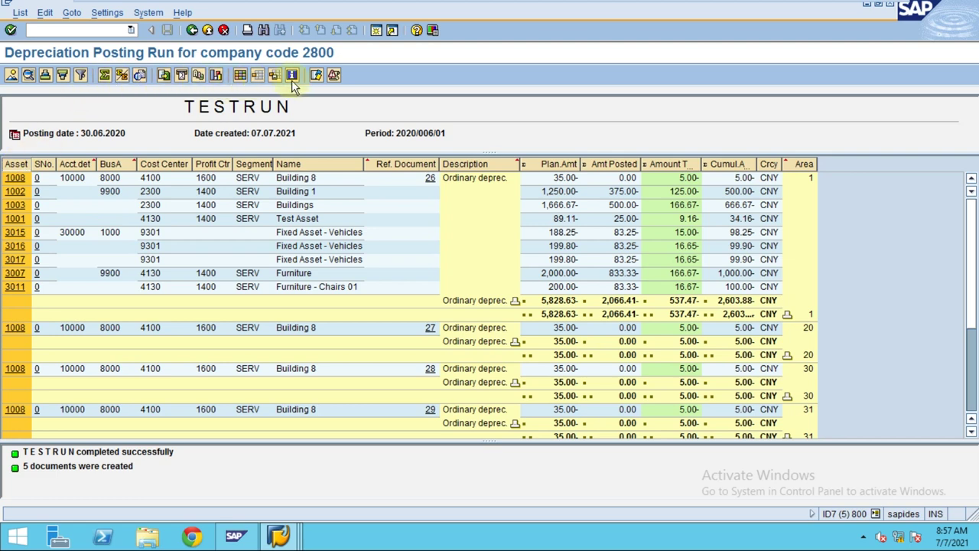
pyautogui.click(79, 75)
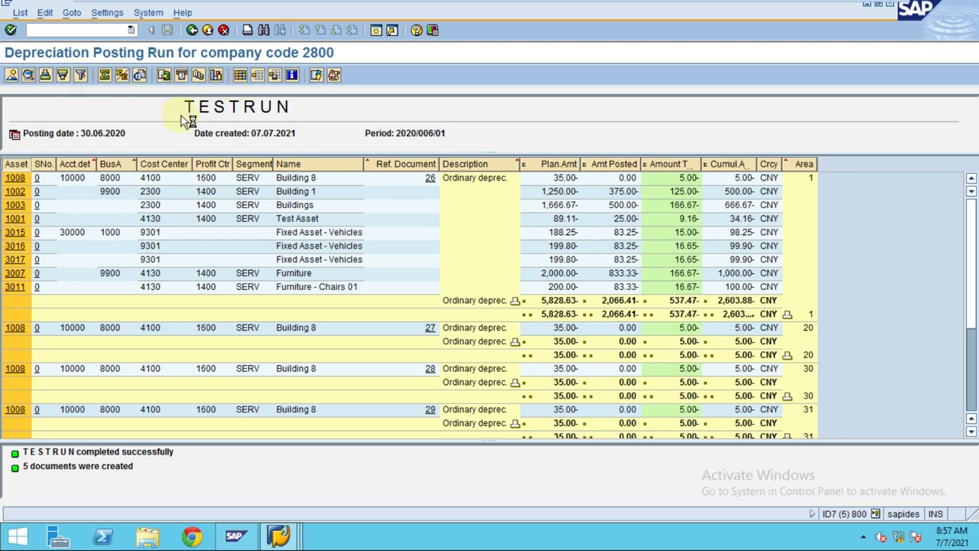
pyautogui.write('1')
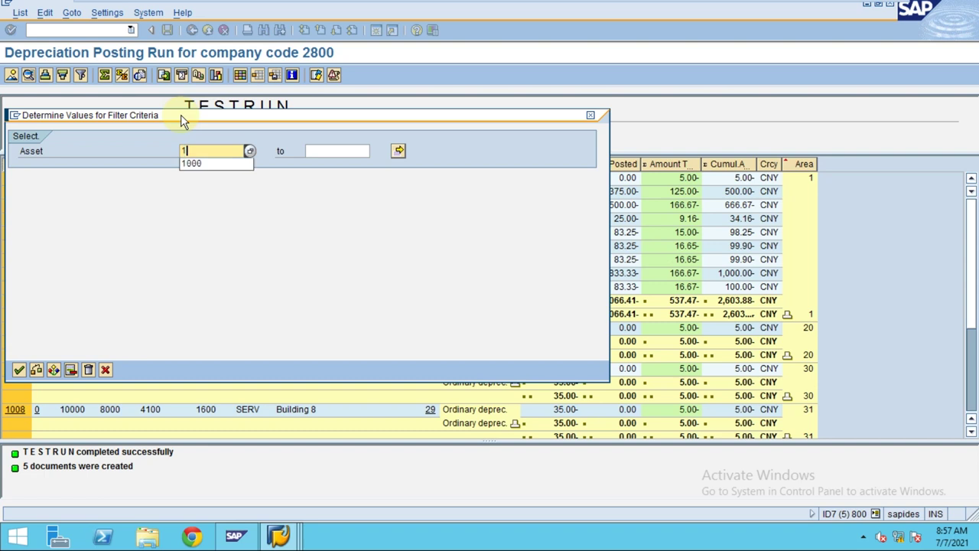
pyautogui.write('008')
pyautogui.press('Tab')
pyautogui.press('Tab')
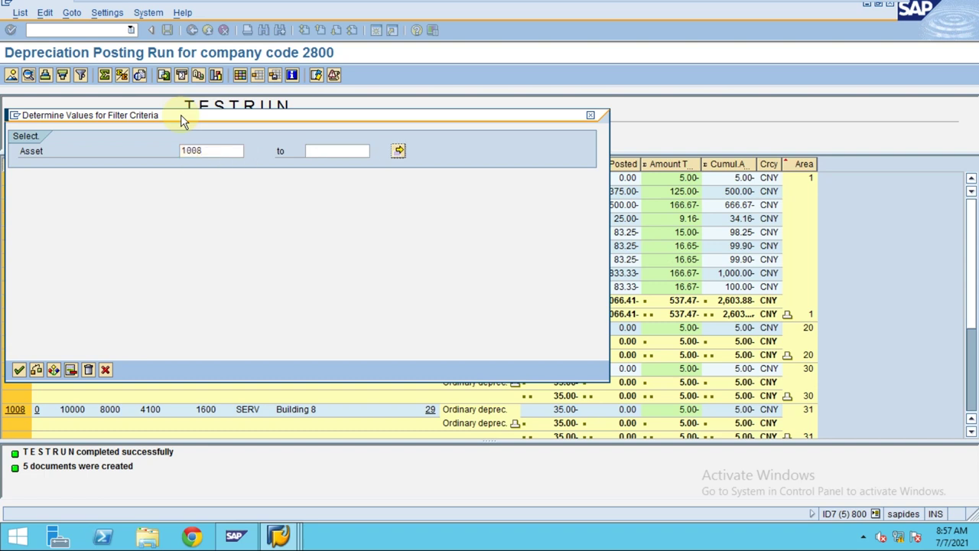
pyautogui.press('Return')
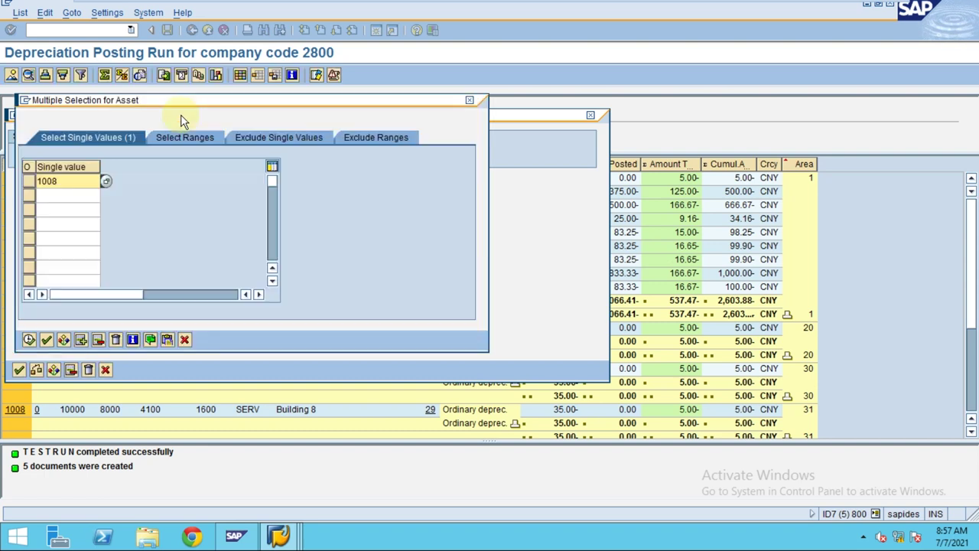
pyautogui.click(56, 196)
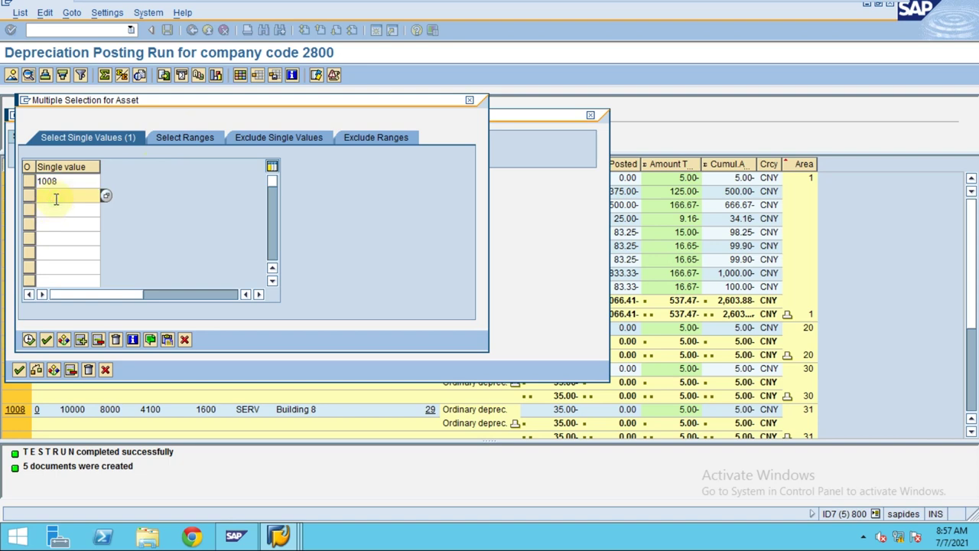
pyautogui.press('Return')
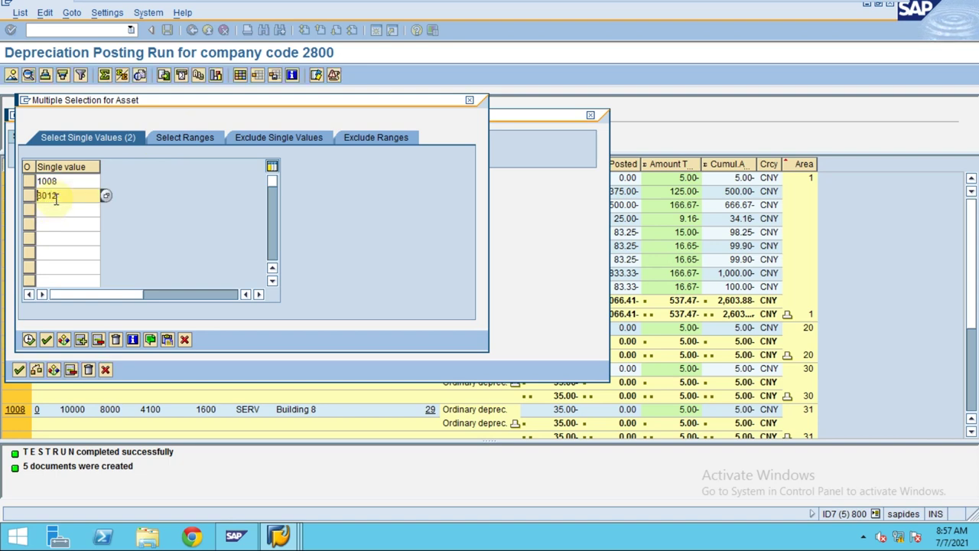
pyautogui.click(28, 342)
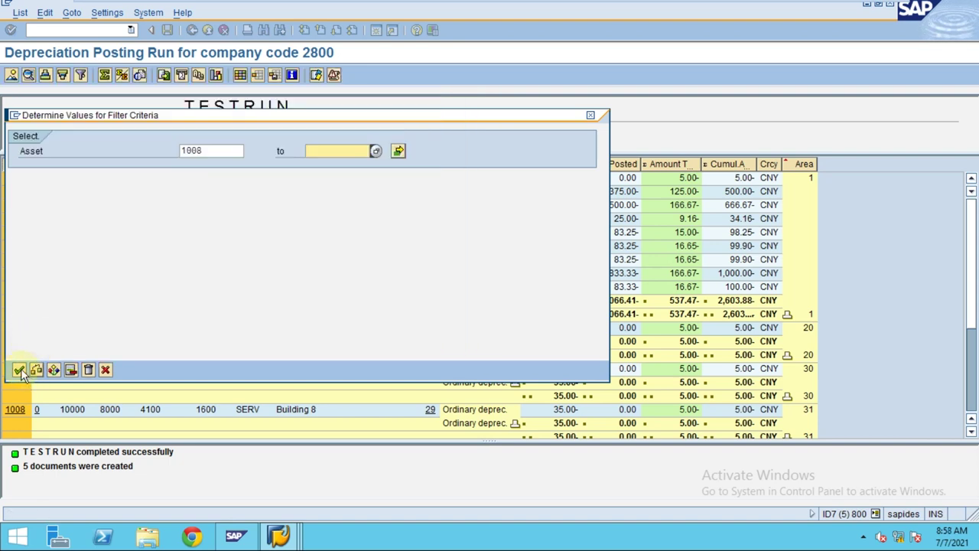
pyautogui.click(20, 370)
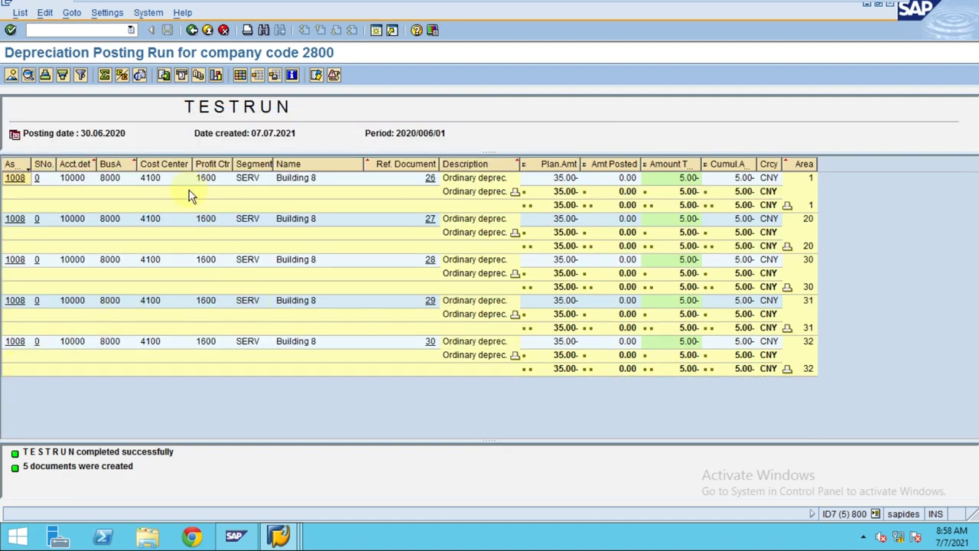
# Remove the asset filter and examine the business areas and depreciation amounts listed for asset 1008 and the other assets
pyautogui.click(44, 12)
pyautogui.click(70, 58)
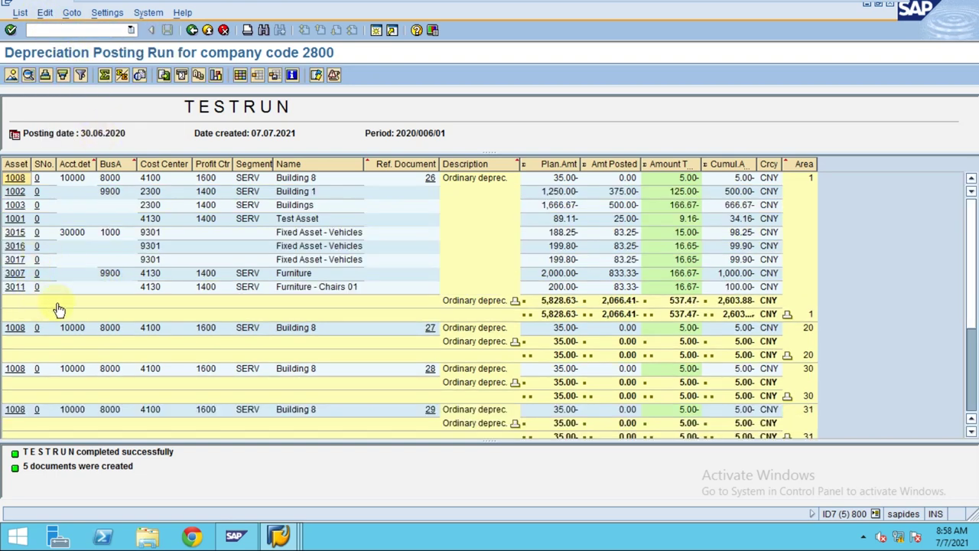
pyautogui.click(539, 286)
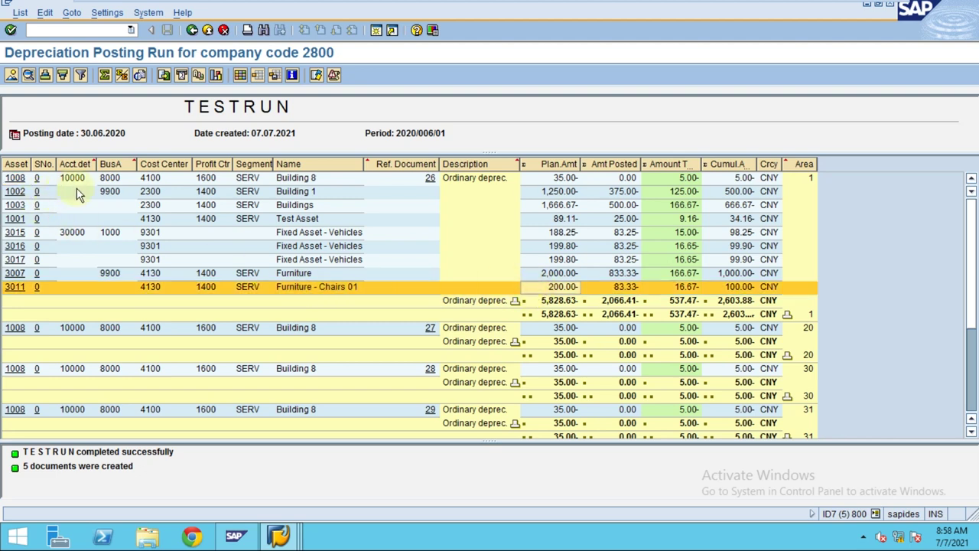
pyautogui.click(110, 193)
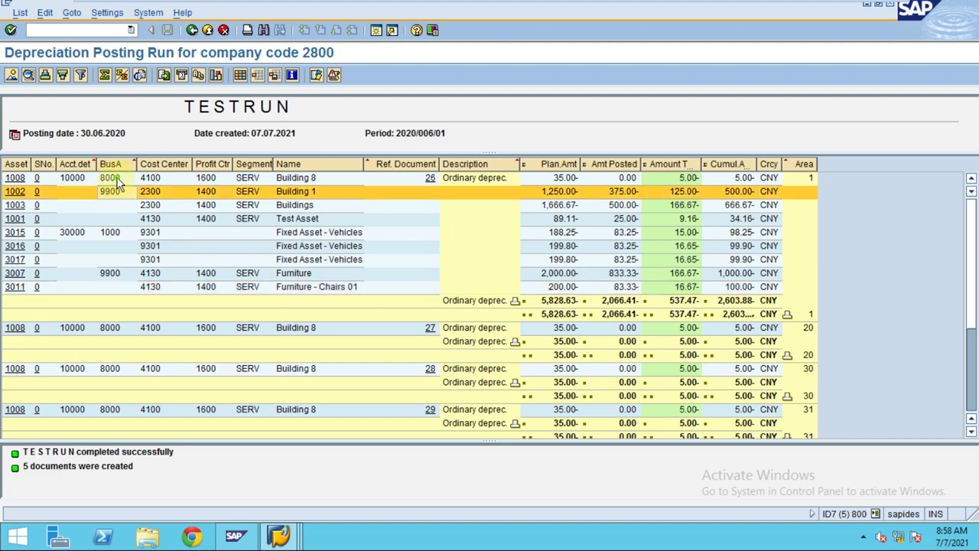
pyautogui.click(115, 180)
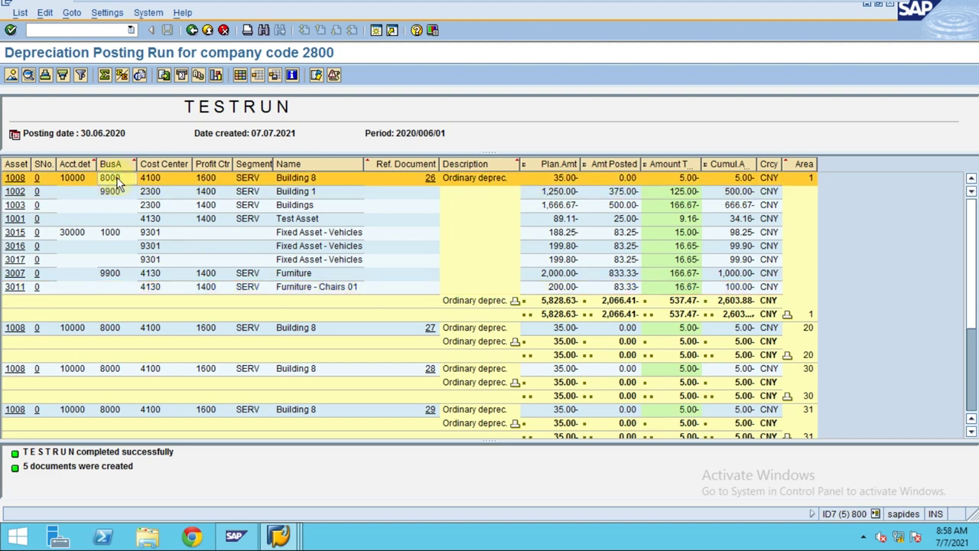
pyautogui.click(683, 182)
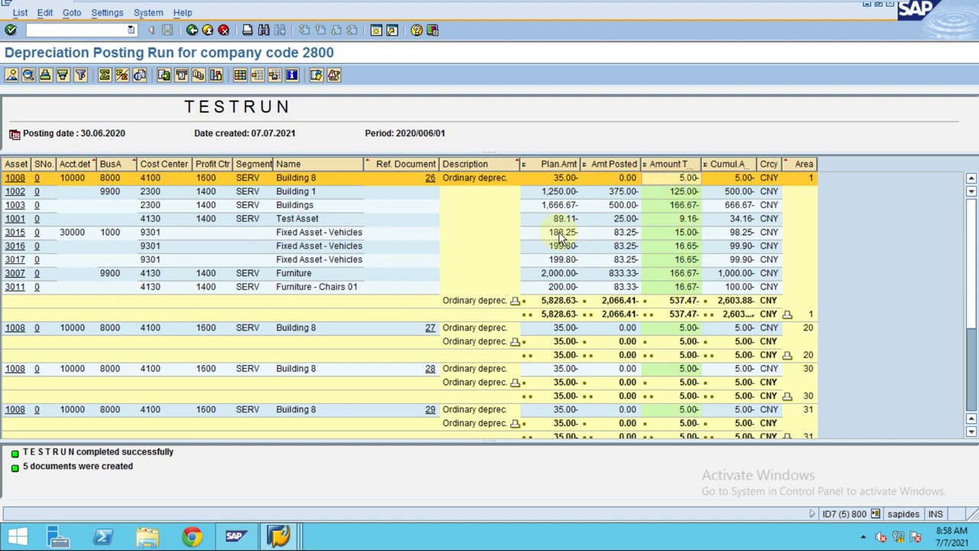
pyautogui.scroll(-2, 479, 272)
pyautogui.scroll(-2, 480, 271)
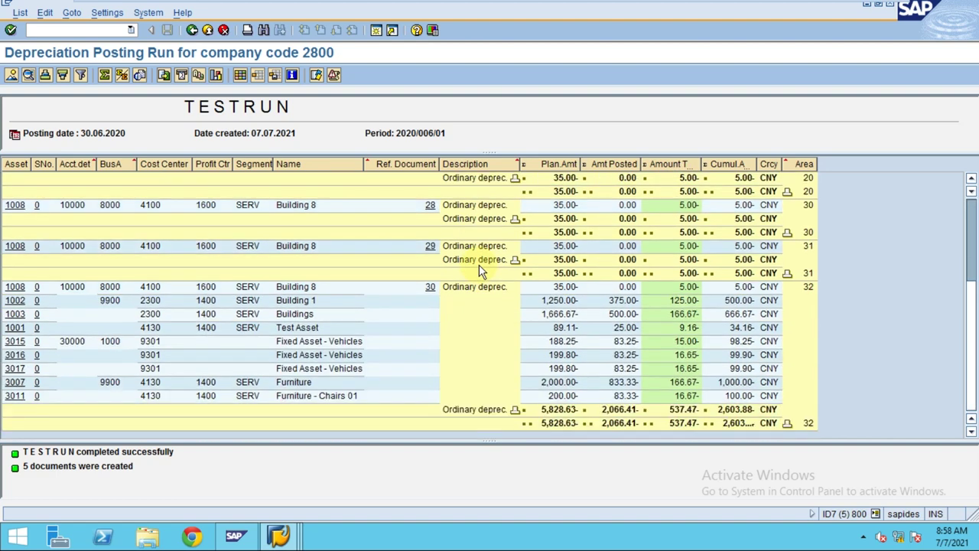
pyautogui.scroll(4, 479, 271)
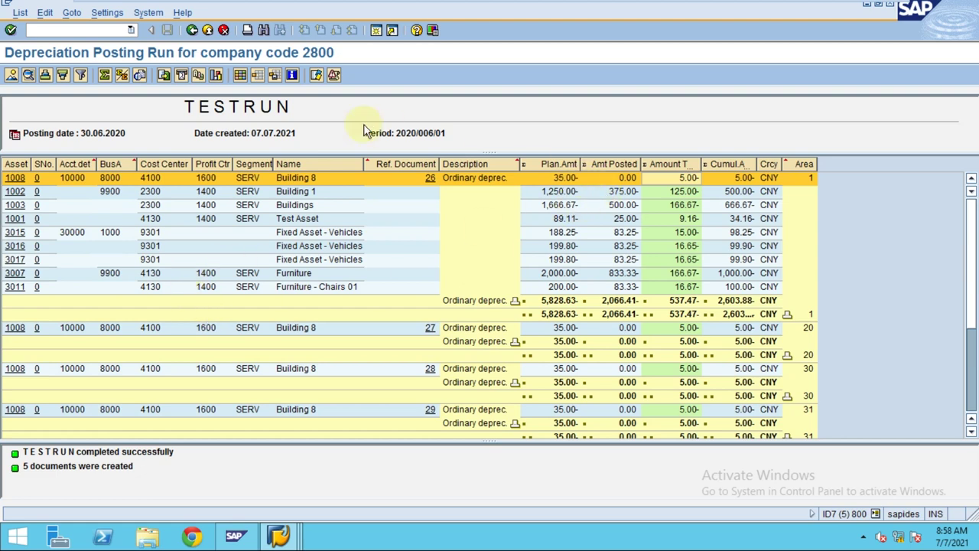
# Return to the run parameters and execute a Repeat test run for company code 2800, fiscal year 2020, period 5
pyautogui.click(192, 30)
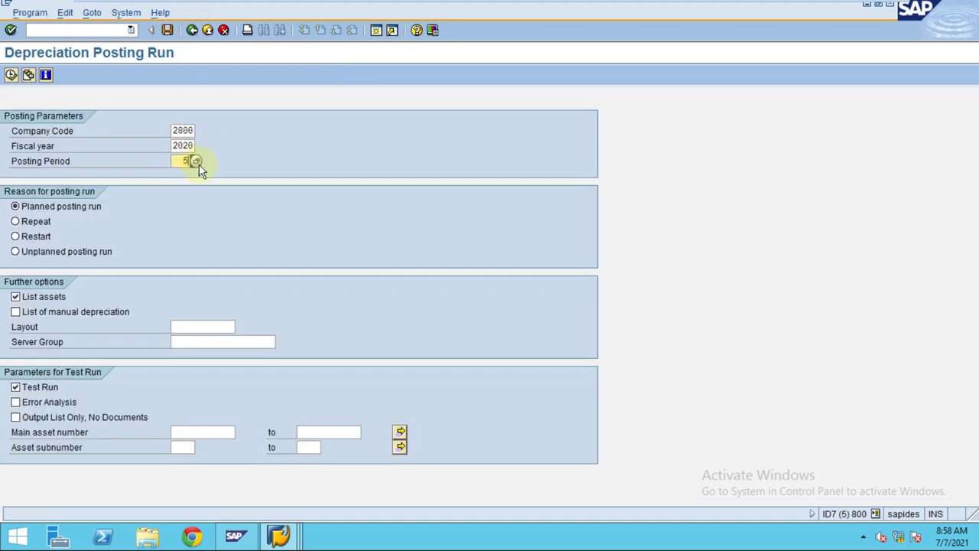
pyautogui.click(23, 223)
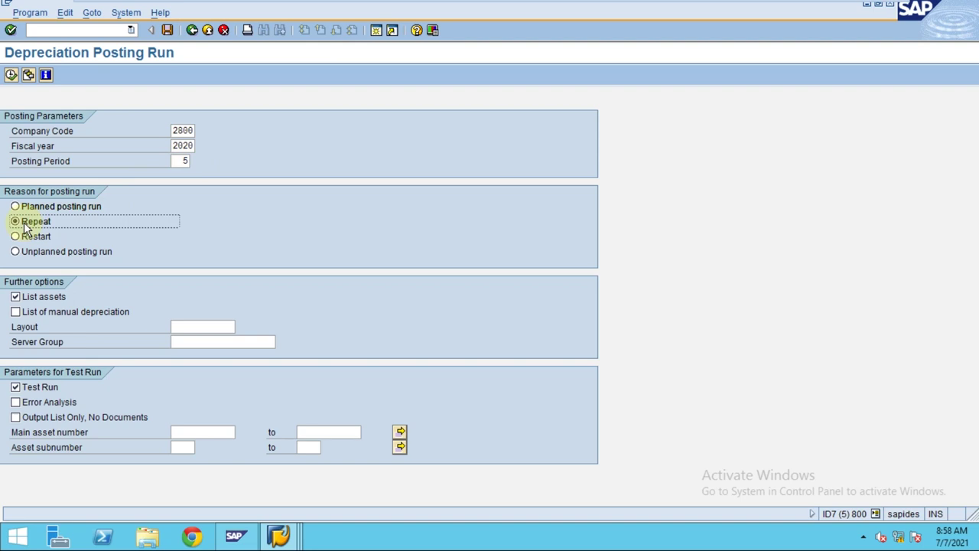
pyautogui.click(10, 74)
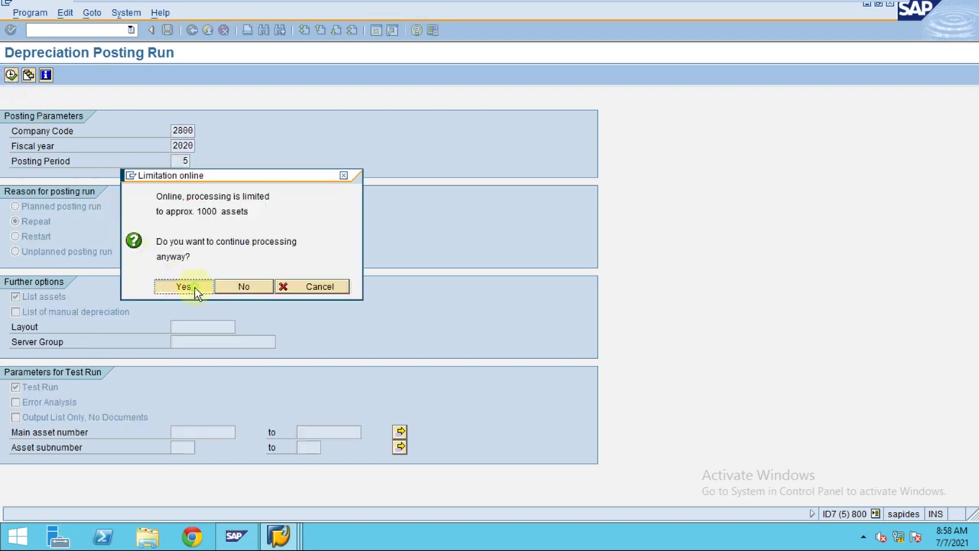
pyautogui.click(184, 287)
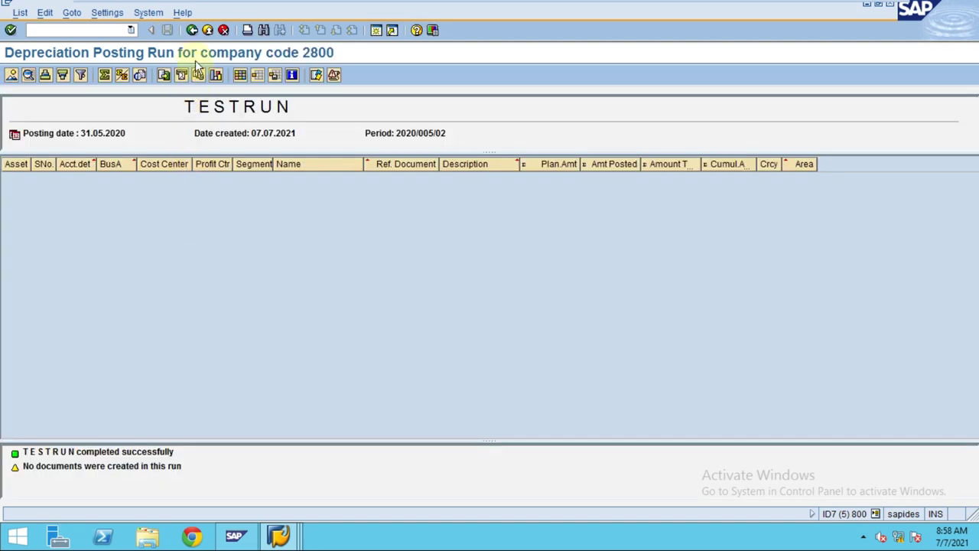
# Try a Restart test run for period 5, and go back to select Planned posting run as the reason
pyautogui.click(192, 30)
pyautogui.click(35, 237)
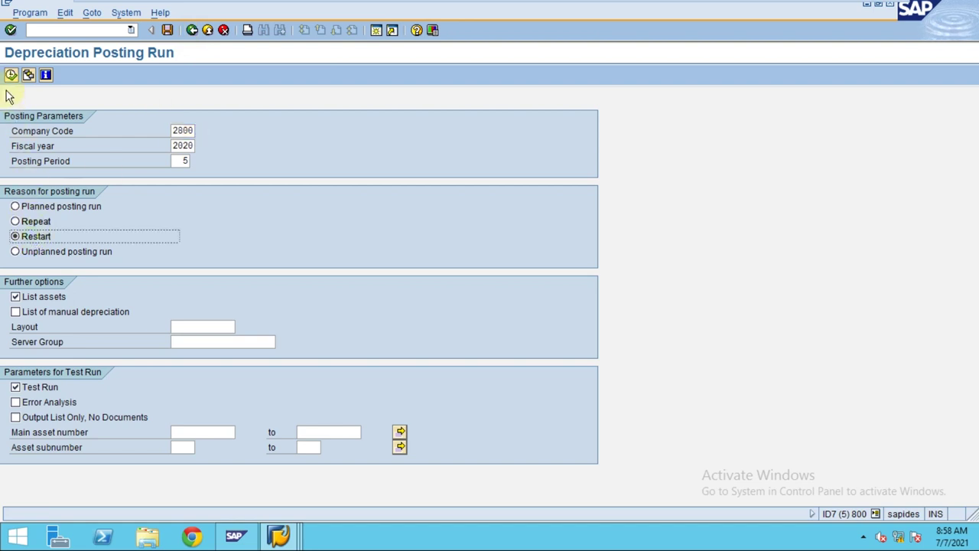
pyautogui.click(11, 74)
pyautogui.click(187, 287)
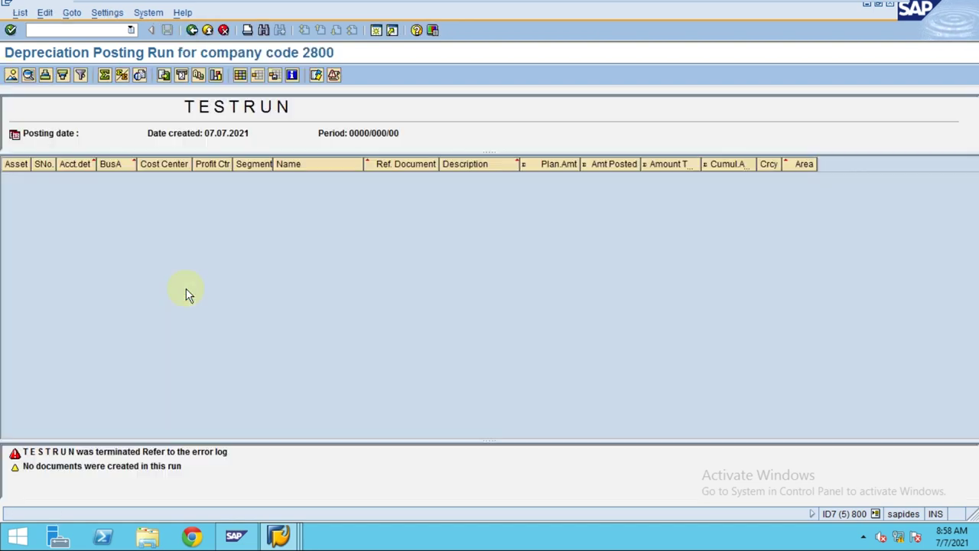
pyautogui.click(192, 30)
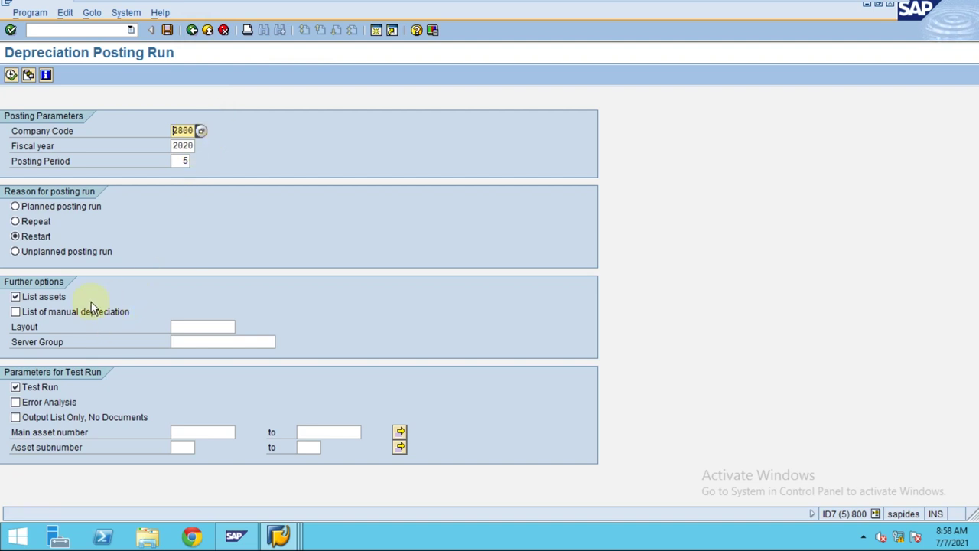
pyautogui.click(43, 208)
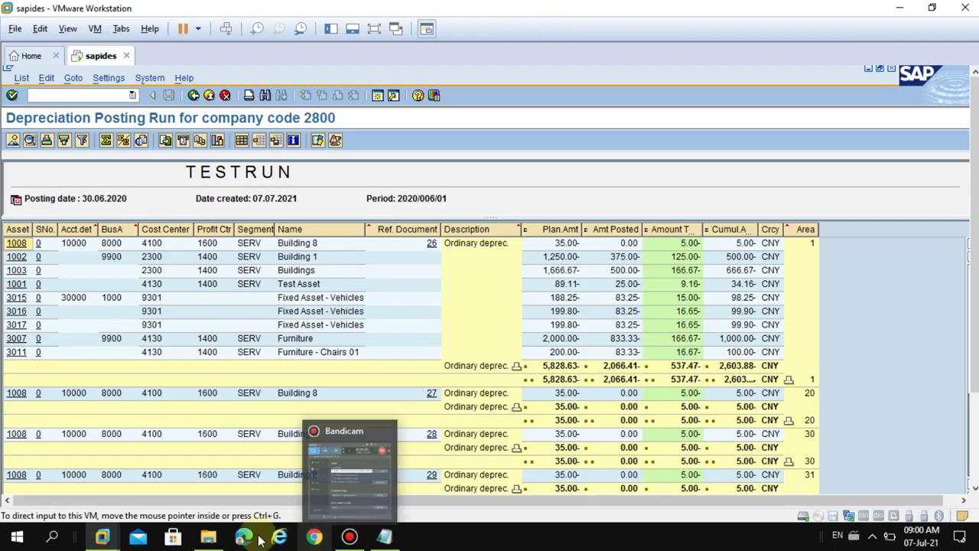
# Return to the full-screen sapides virtual machine, switch to the Asset Explorer session and review asset 1008's posted book depreciation values
pyautogui.moveTo(105, 540)
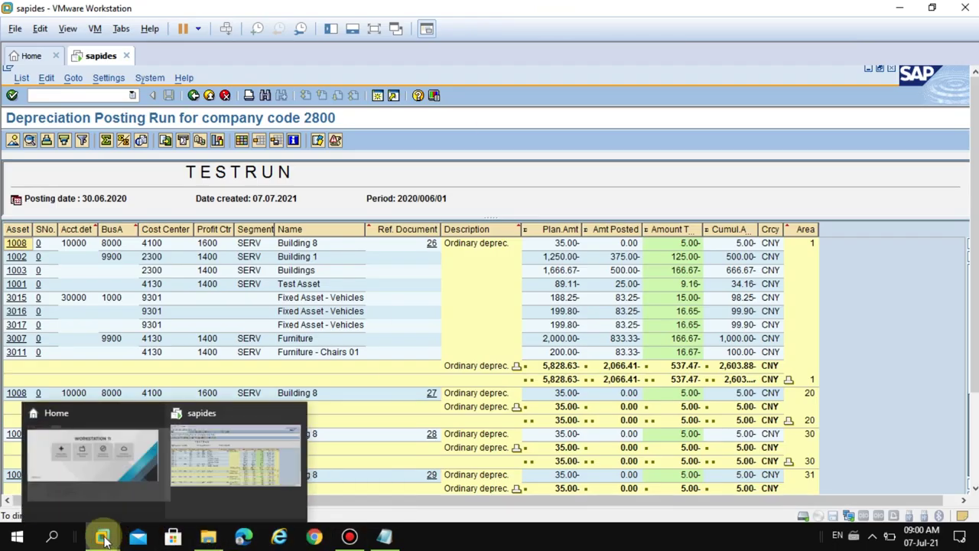
pyautogui.click(247, 461)
pyautogui.click(373, 29)
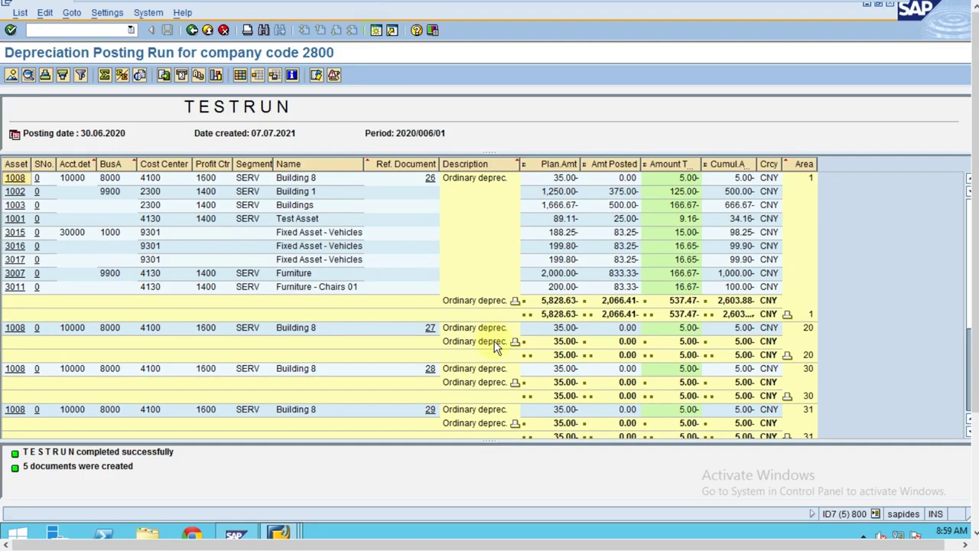
pyautogui.click(279, 538)
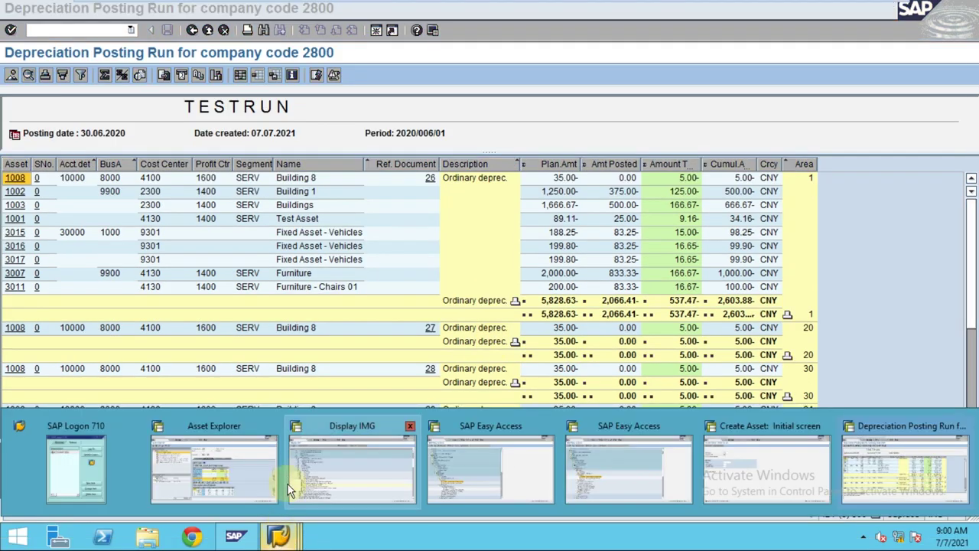
pyautogui.click(214, 468)
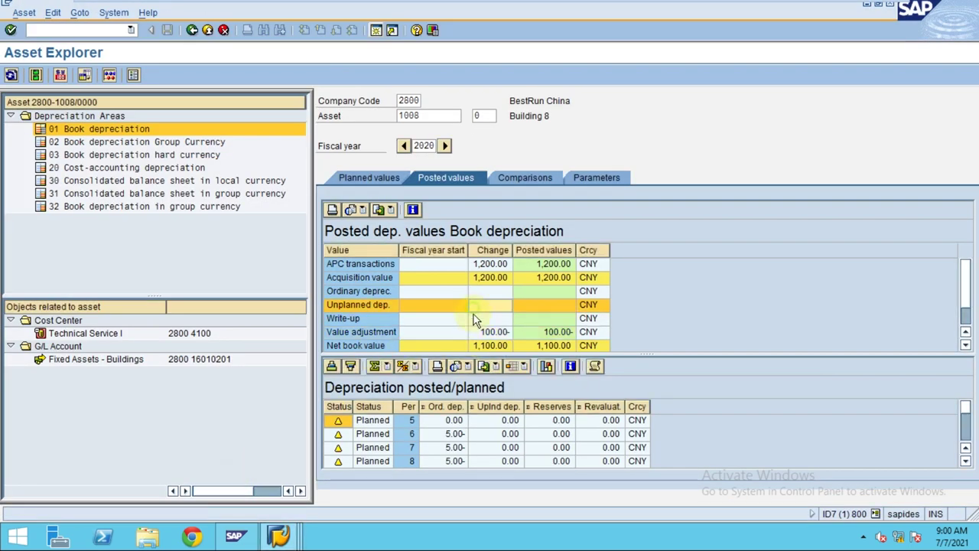
pyautogui.scroll(-1, 489, 328)
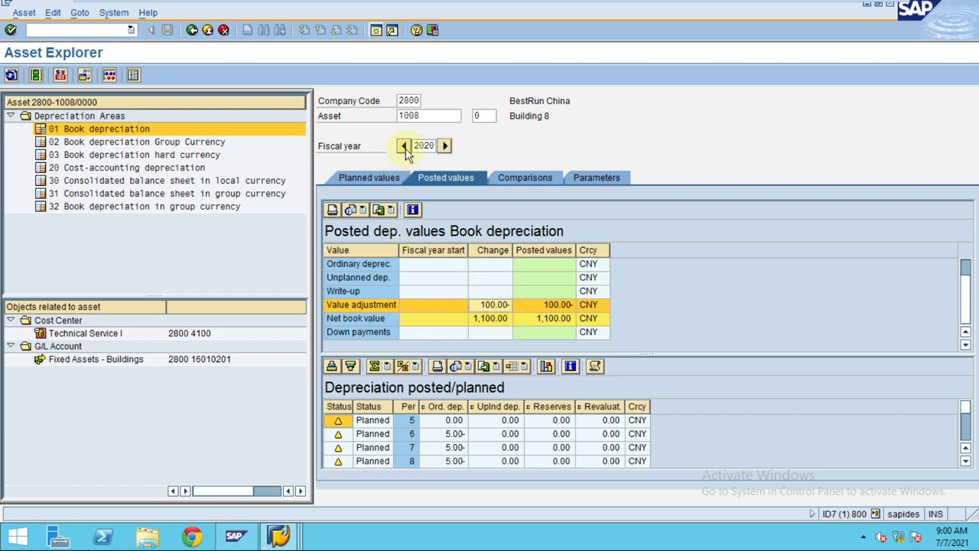
pyautogui.scroll(2, 394, 321)
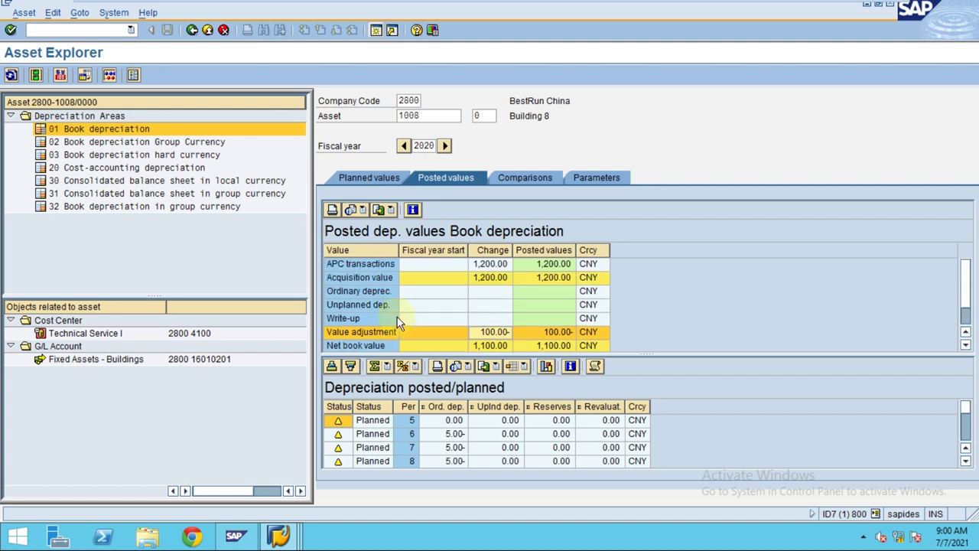
# From asset 1008's planned values, open the accounting document of the 01.06.2020 acquisition transfer, widen the Amount column and examine the line items
pyautogui.click(370, 176)
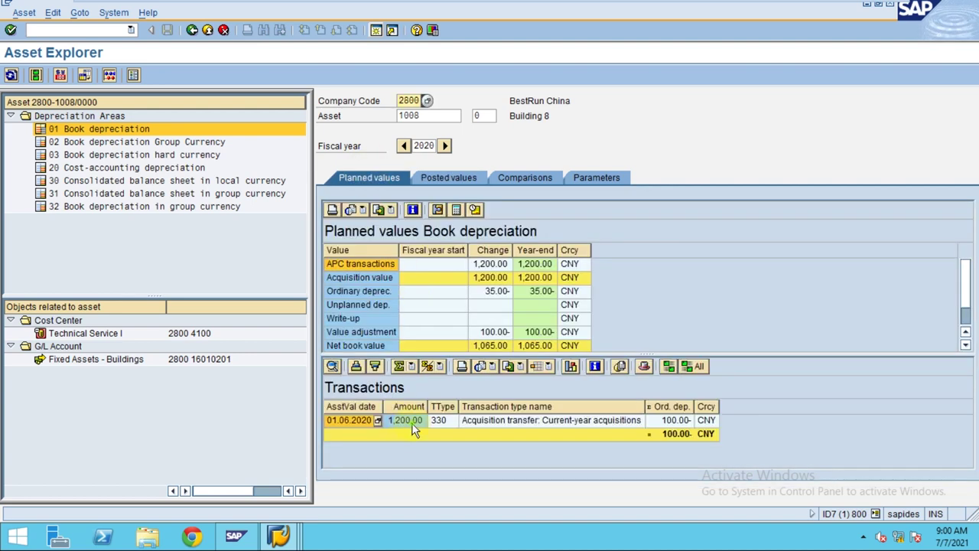
pyautogui.doubleClick(350, 422)
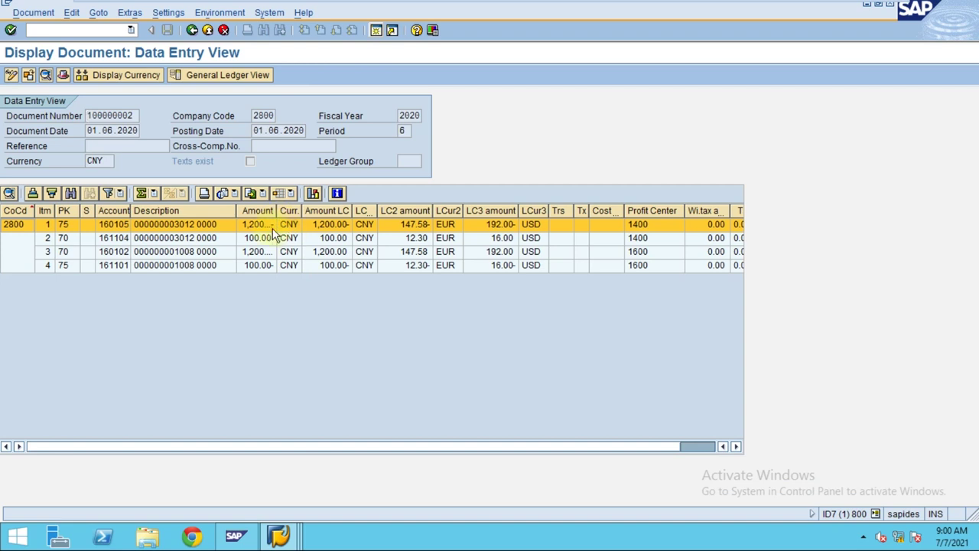
pyautogui.moveTo(272, 212); pyautogui.dragTo(279, 212)
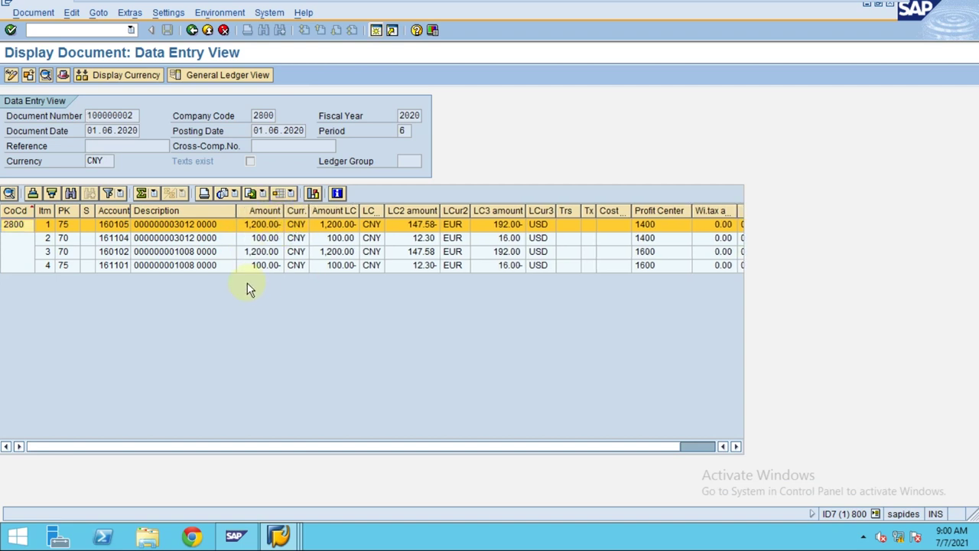
pyautogui.click(329, 255)
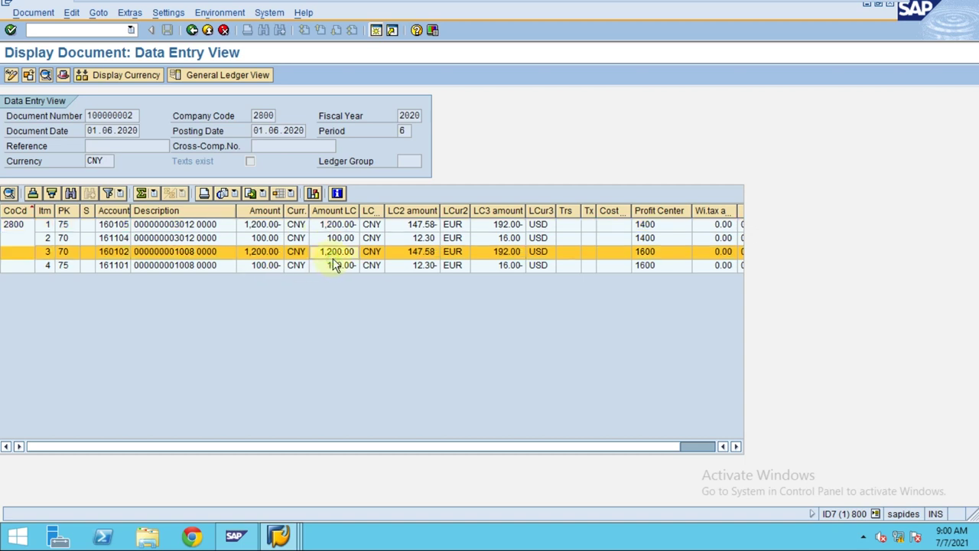
pyautogui.click(326, 269)
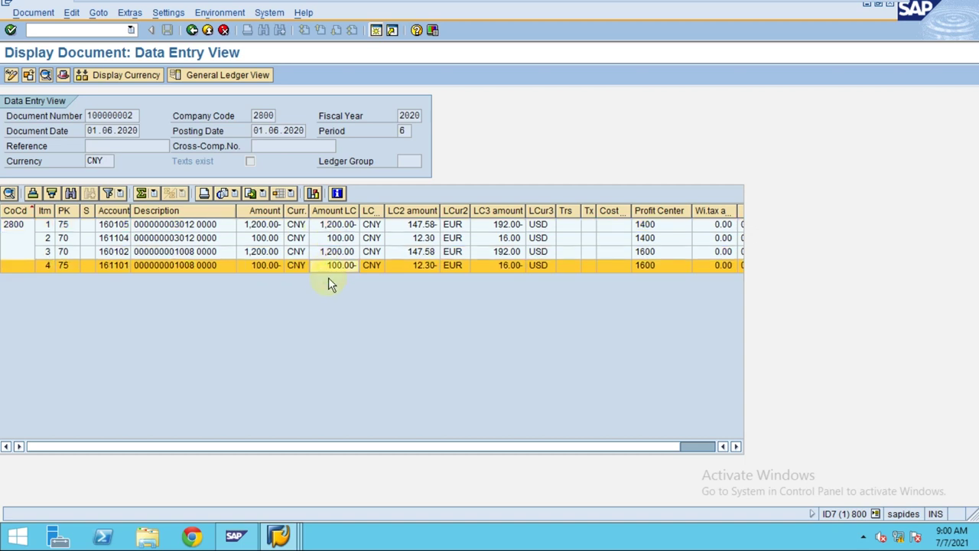
# Compare the transfer document's account lines for assets 3012 and 1008, and return to asset 1008's planned values in Asset Explorer
pyautogui.click(126, 238)
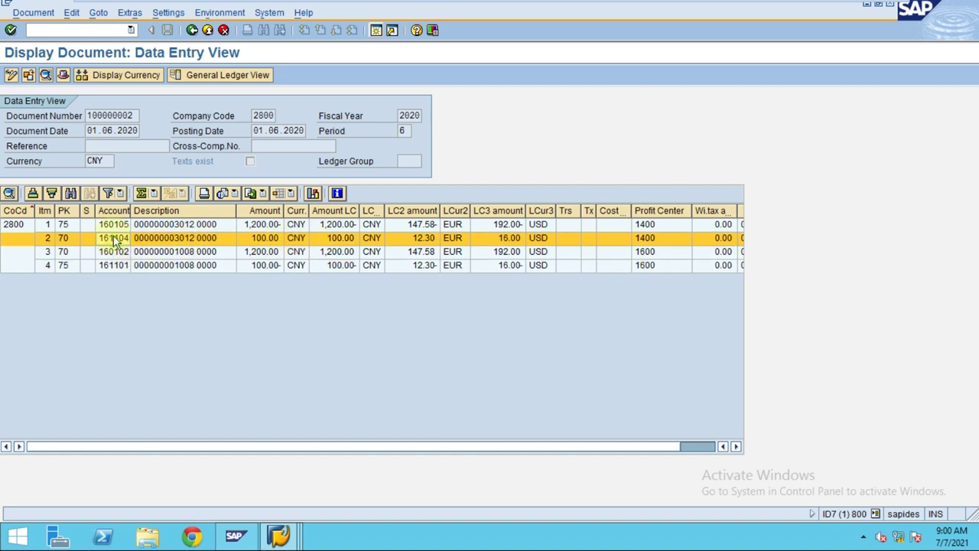
pyautogui.click(157, 230)
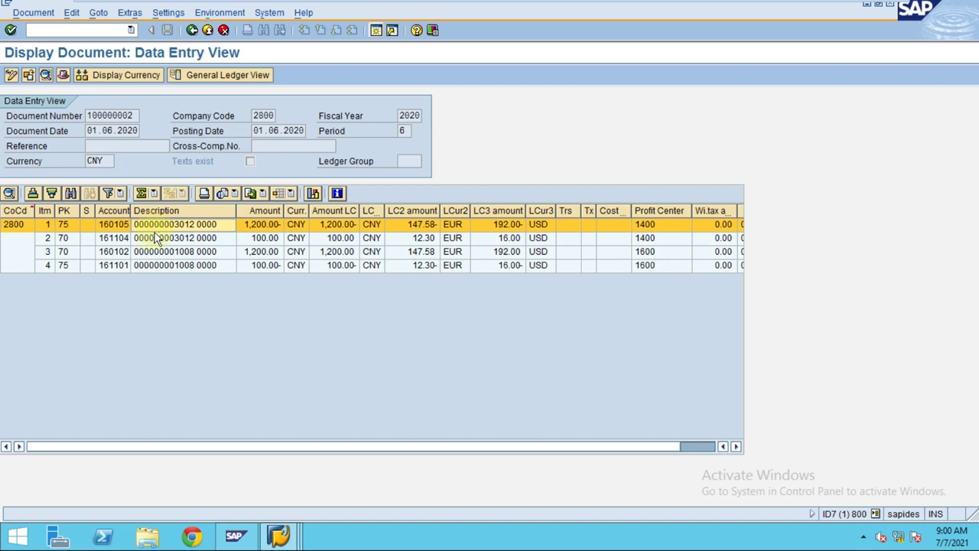
pyautogui.click(155, 240)
pyautogui.click(118, 266)
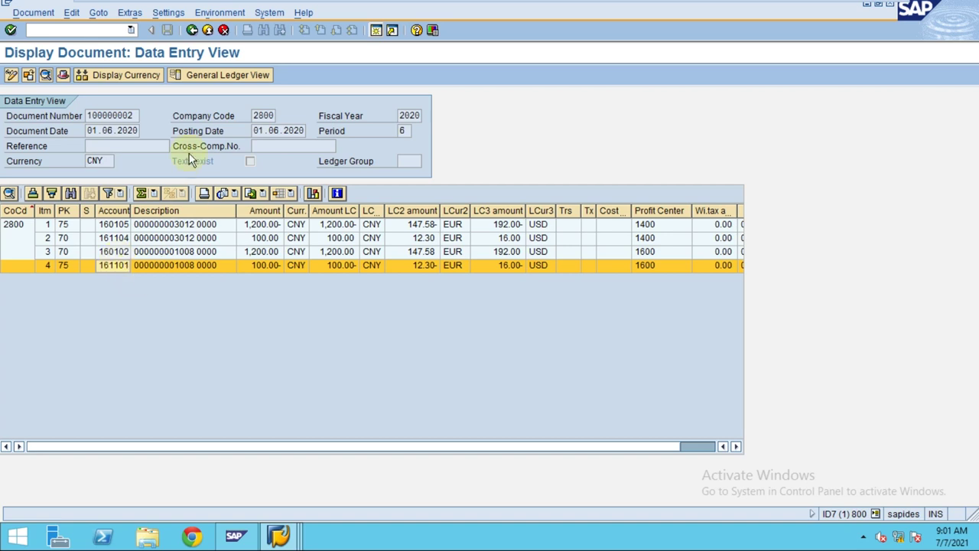
pyautogui.click(192, 32)
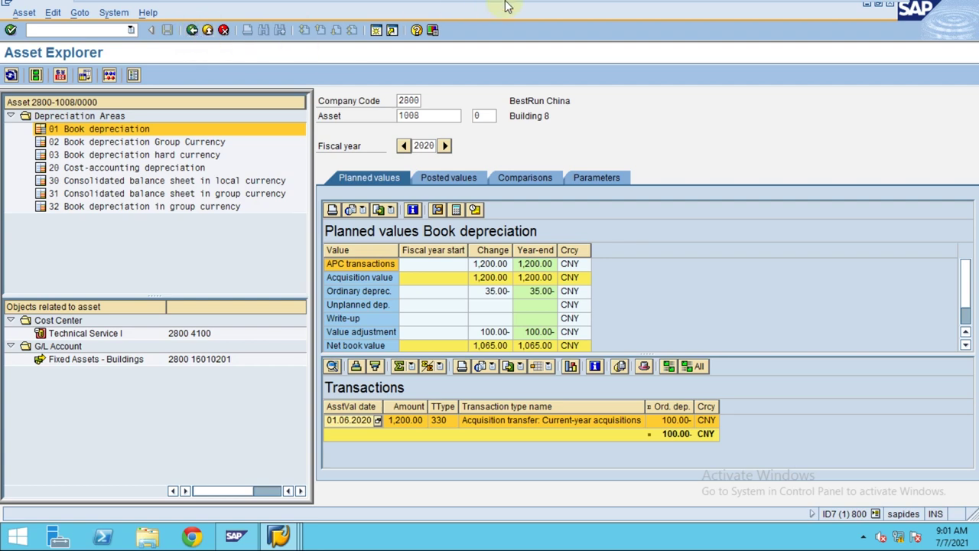
# Take the sapides virtual machine out of full-screen mode so it runs in the VMware Workstation window
pyautogui.moveTo(507, 7)
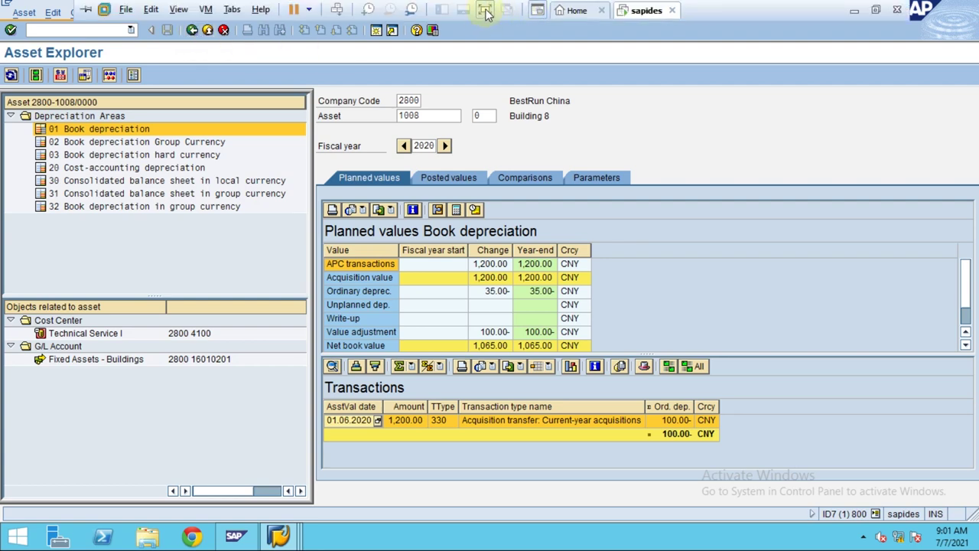
pyautogui.click(485, 9)
pyautogui.click(375, 30)
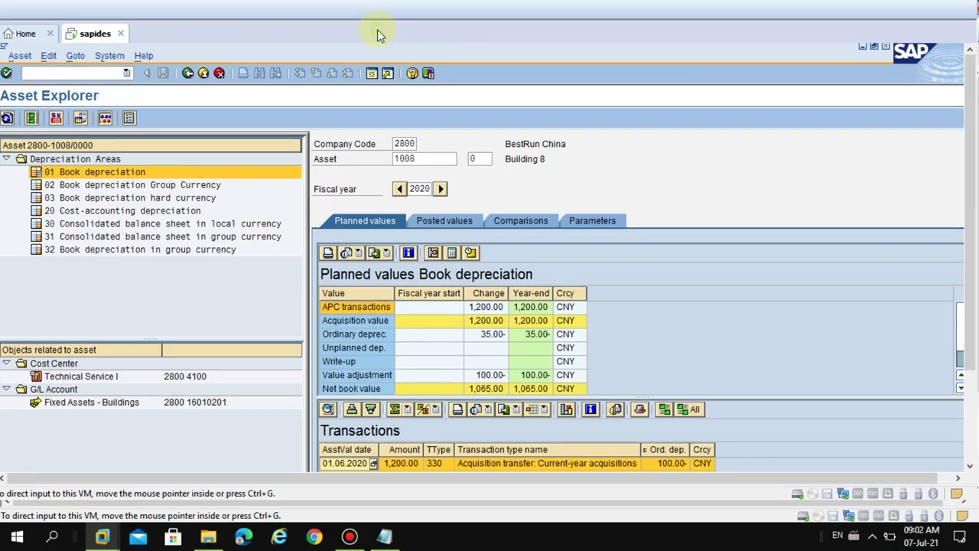
pyautogui.moveTo(383, 16)
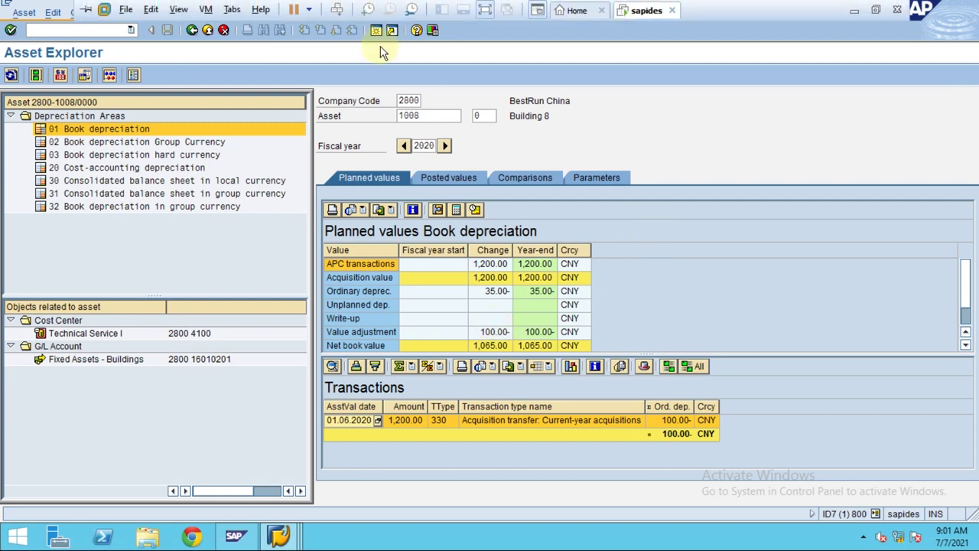
pyautogui.click(490, 10)
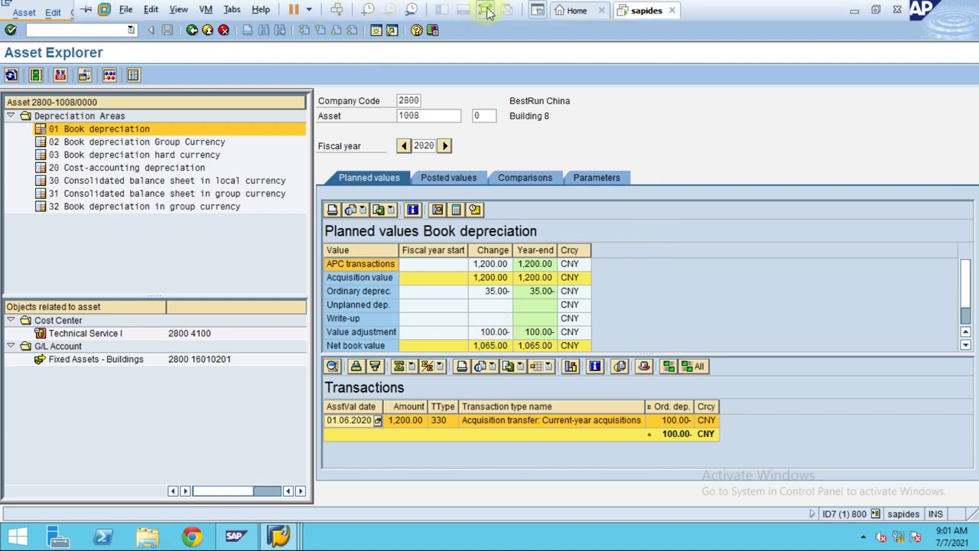
pyautogui.moveTo(571, 9)
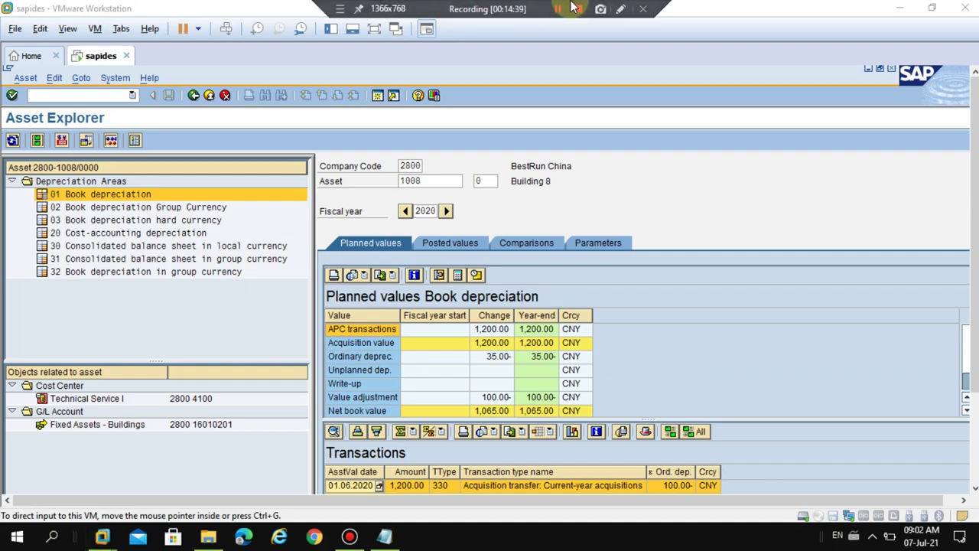